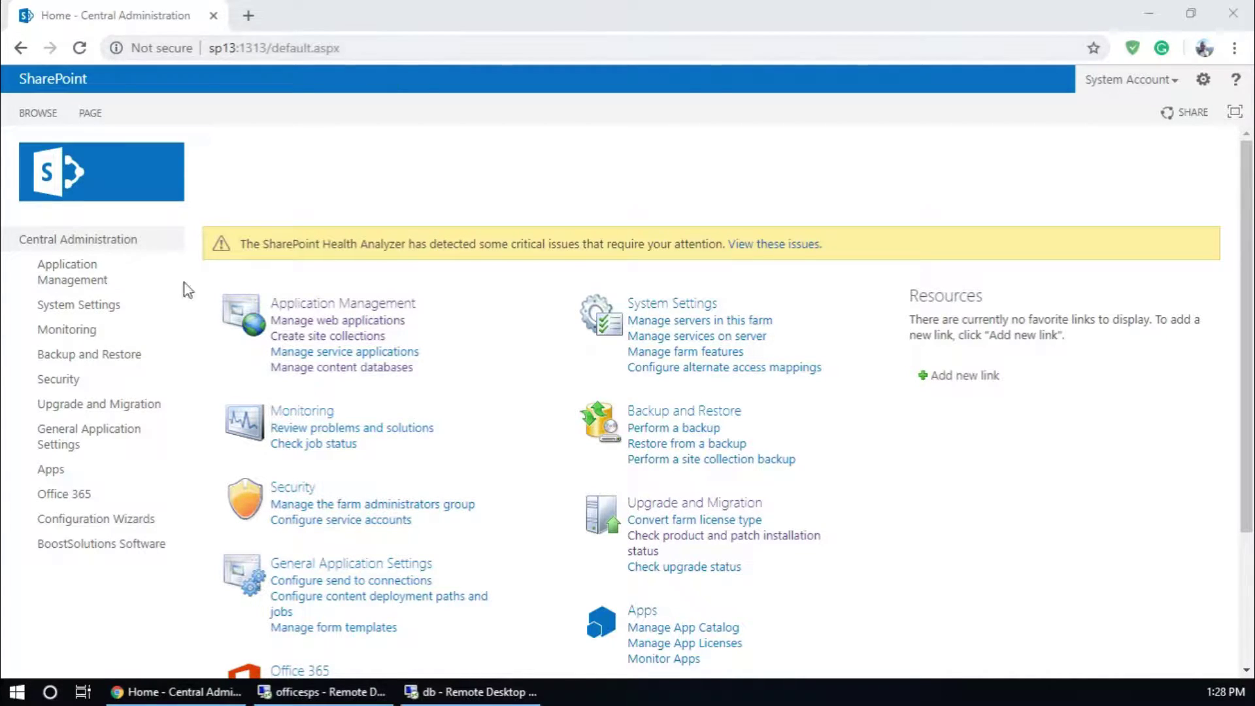
# - Open the product and patch installation status page of the sp13 SharePoint 2013 farm
pyautogui.click(138, 407)
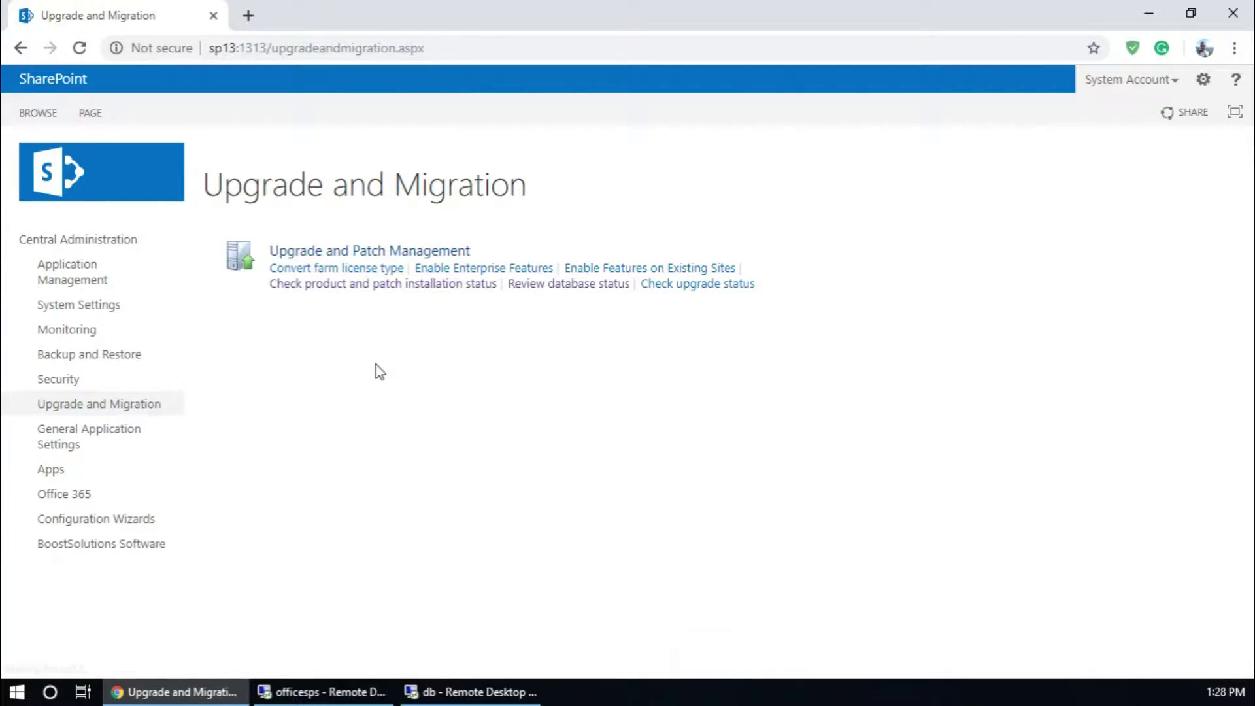
pyautogui.click(375, 287)
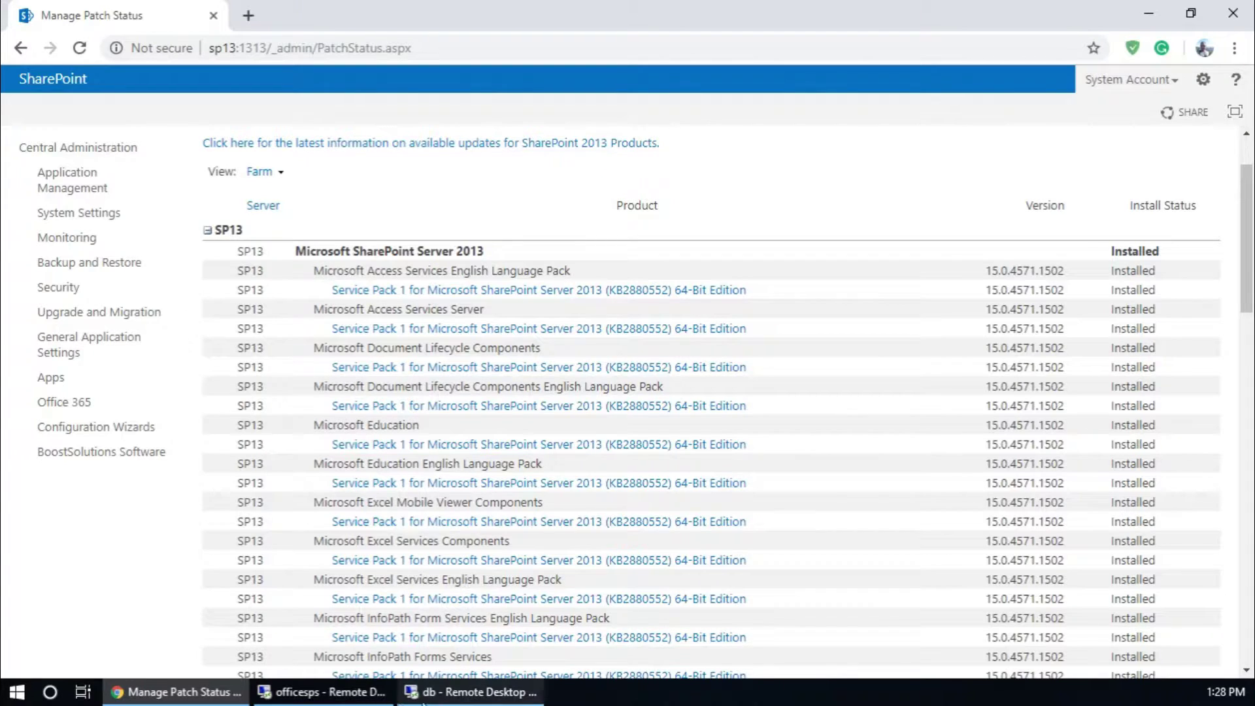
# - Switch to the officesps remote desktop session and inspect the sts2016 and wssloc2016 update installers on its desktop
pyautogui.moveTo(360, 699)
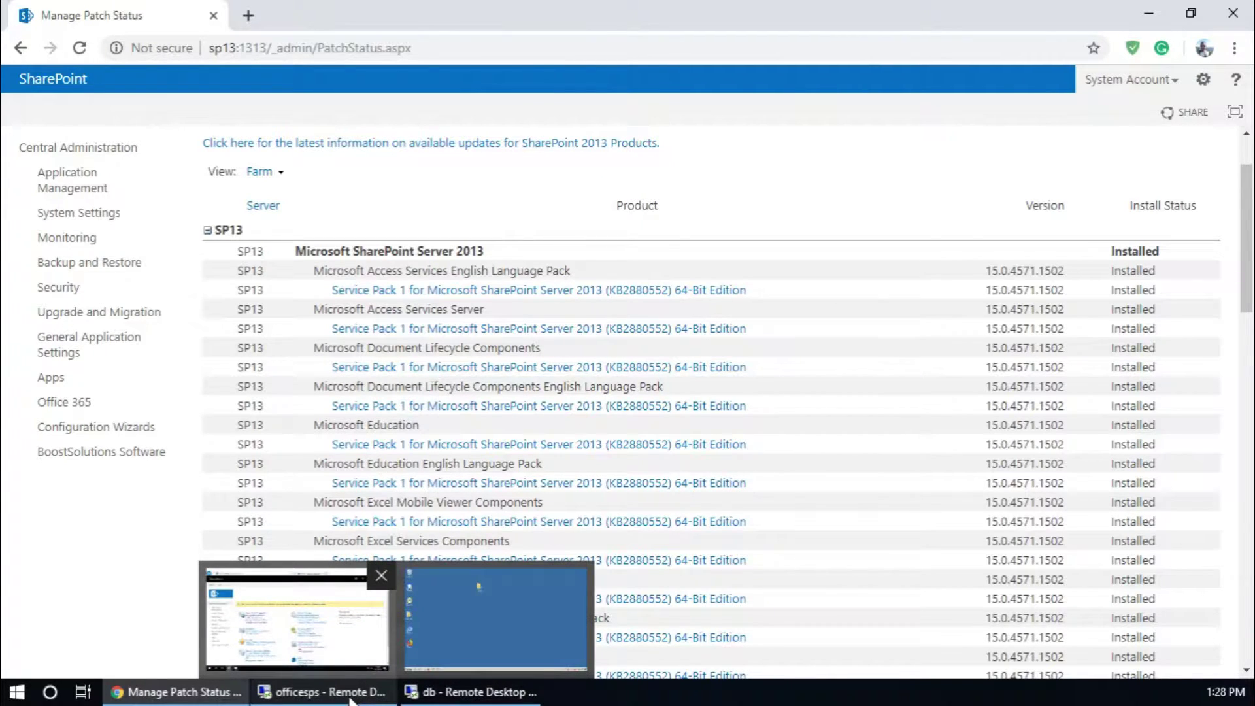
pyautogui.click(351, 699)
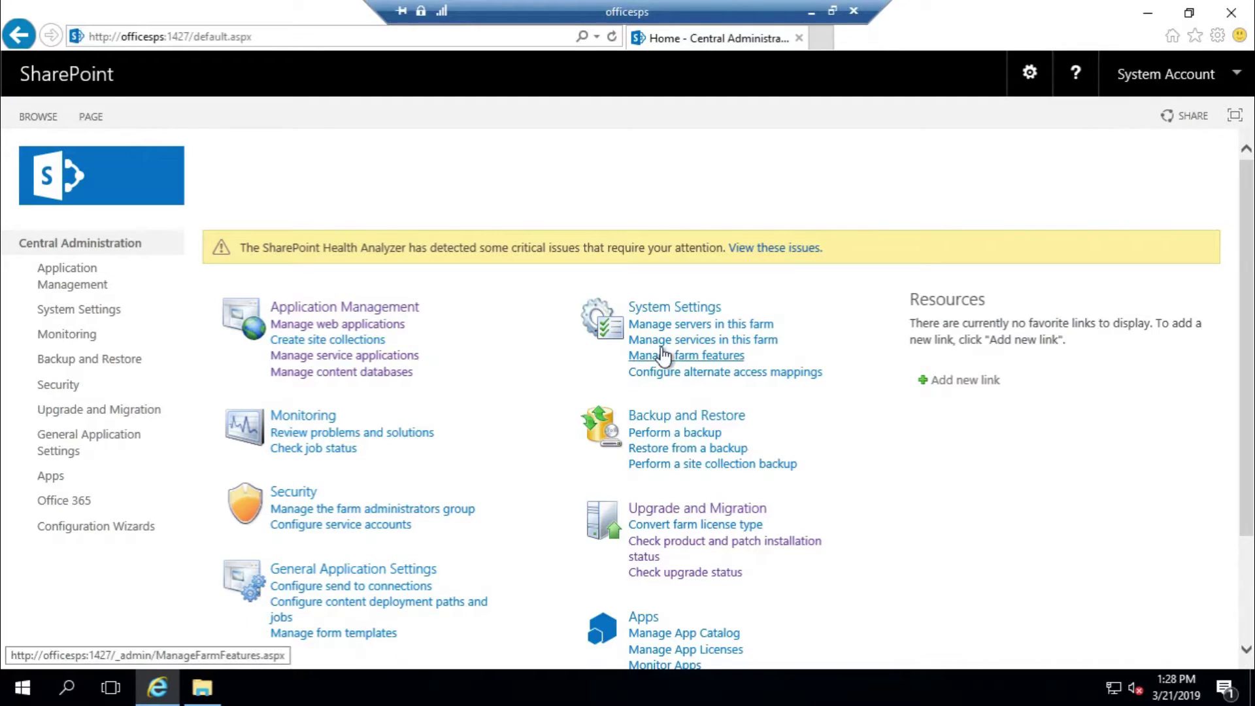
pyautogui.click(1147, 13)
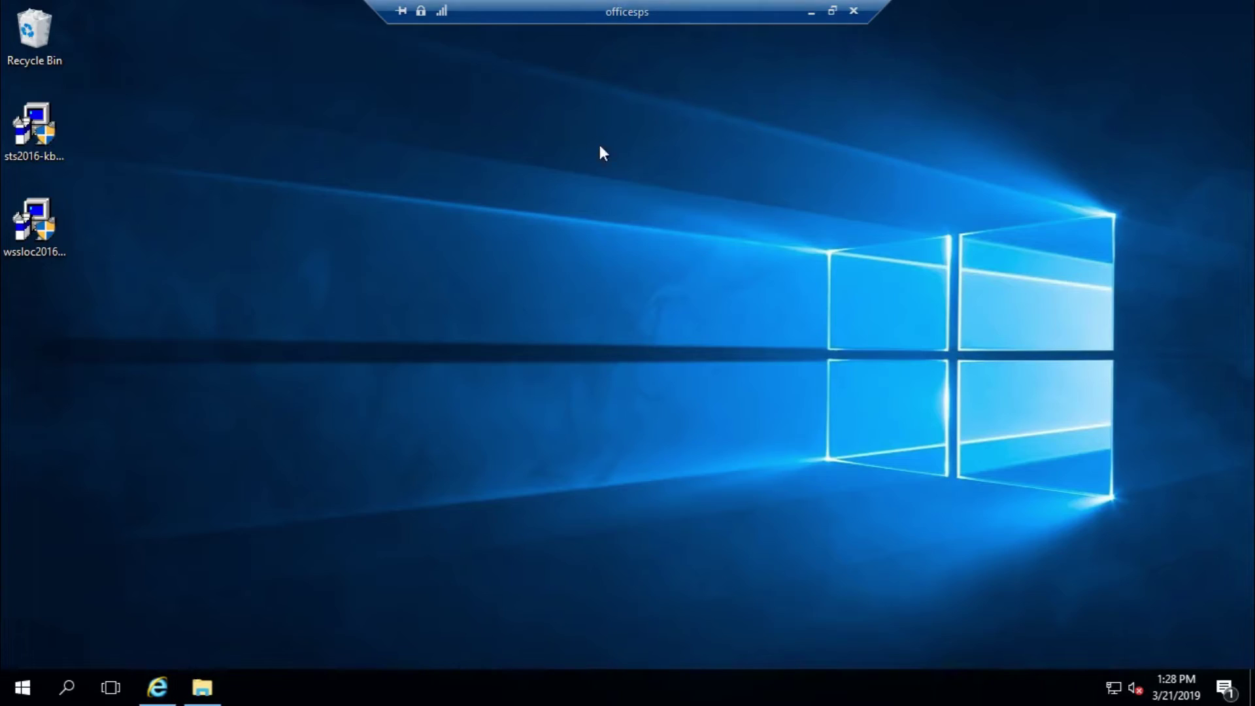
pyautogui.click(41, 145)
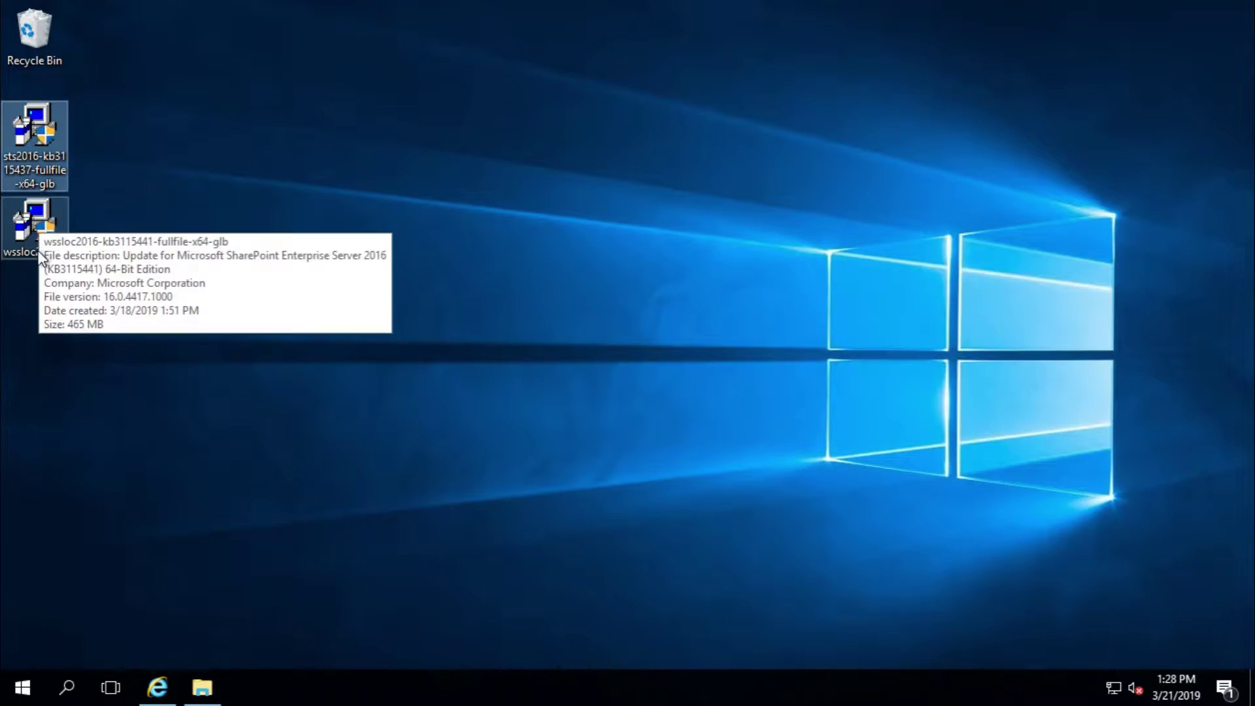
pyautogui.click(32, 225)
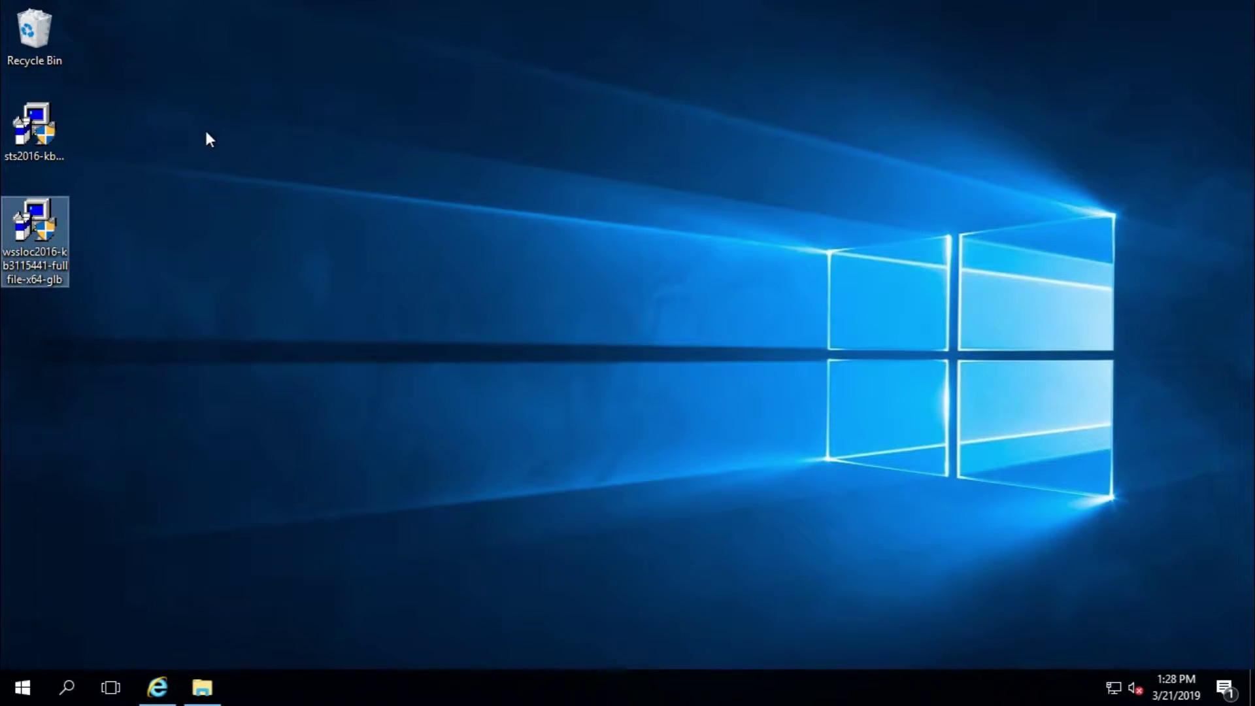
# - Check the product and patch installation status of the officesps SharePoint 2016 farm in Central Administration
pyautogui.click(169, 698)
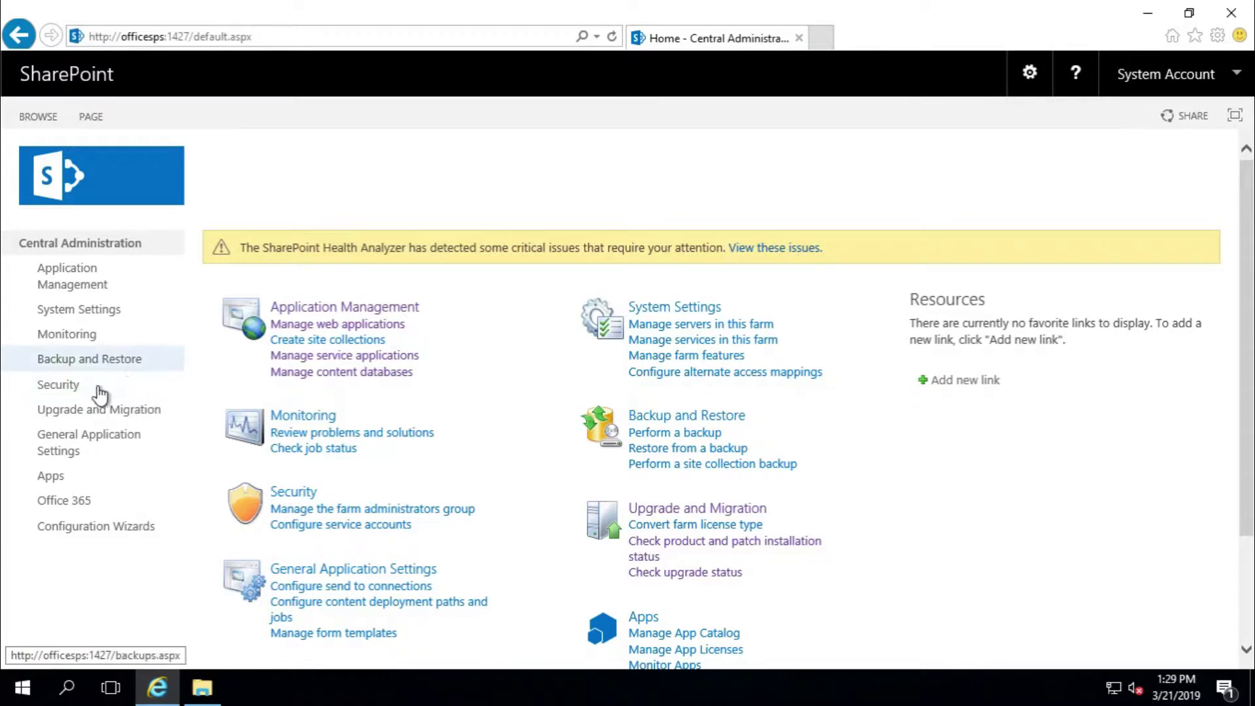
pyautogui.click(81, 413)
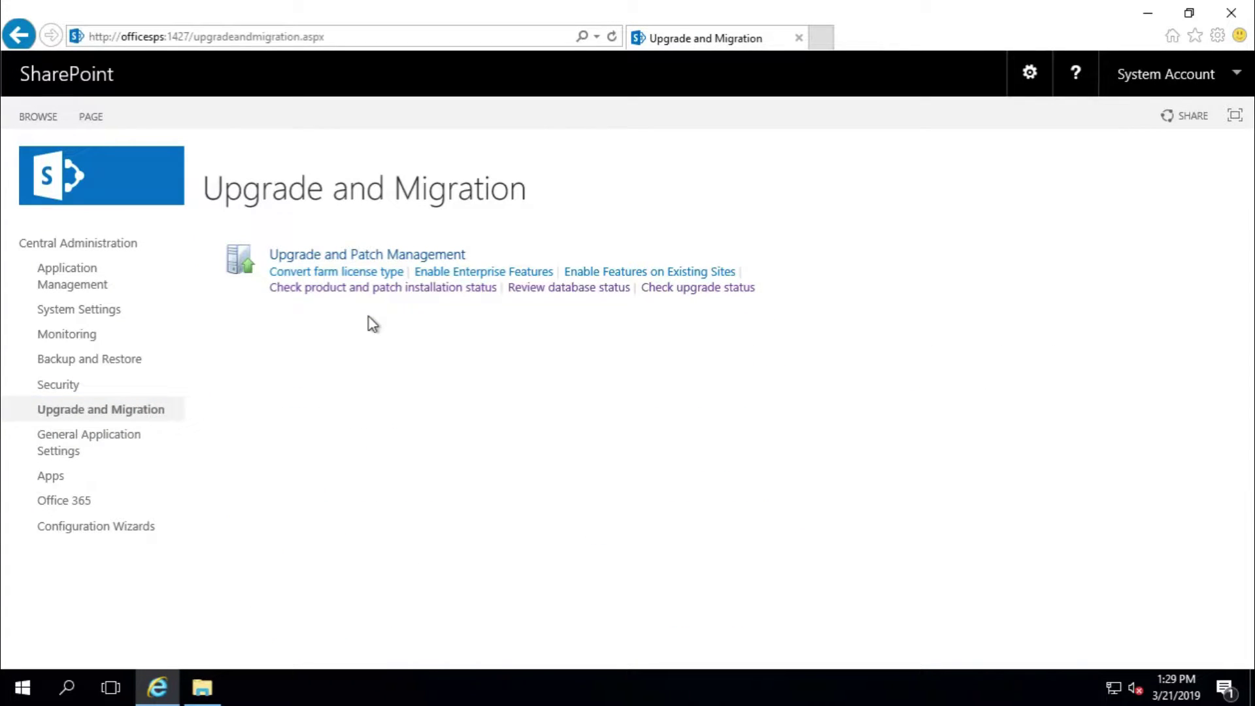
pyautogui.click(386, 288)
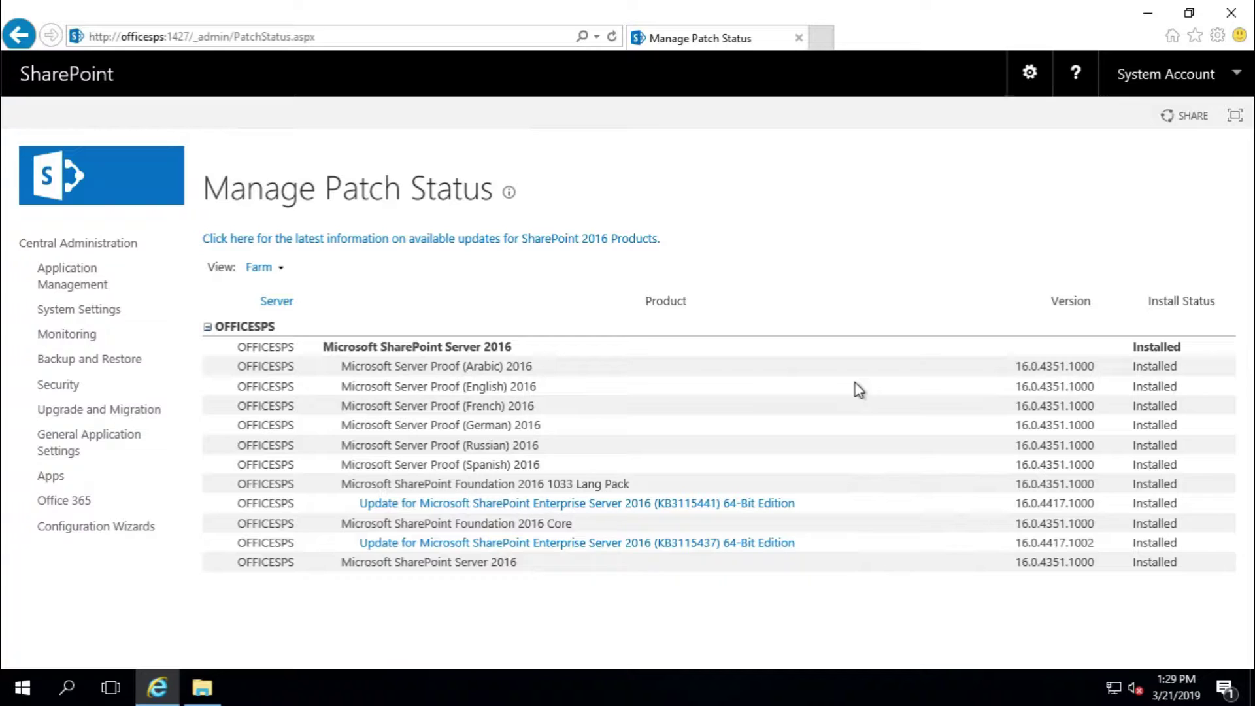
pyautogui.click(1152, 19)
# - Return to the sp13 Central Administration and view the service connections of the SharePoint - 2727 web application
pyautogui.moveTo(529, 2)
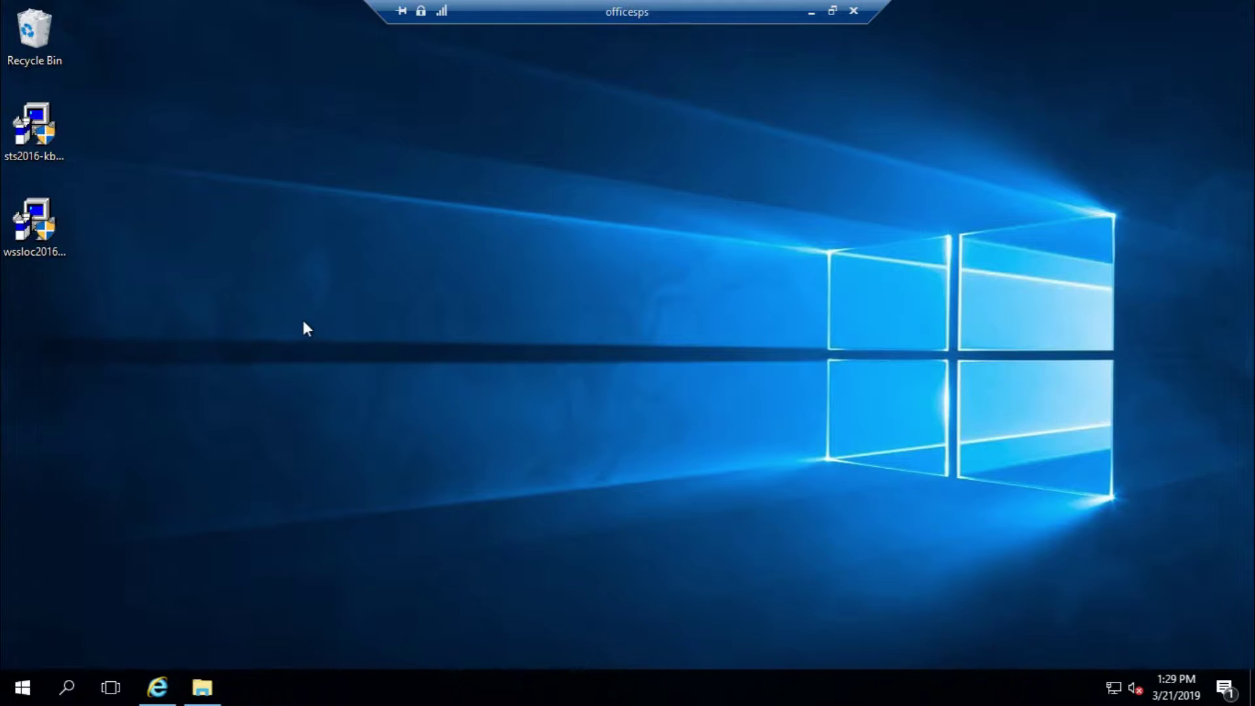
pyautogui.click(812, 11)
pyautogui.click(62, 150)
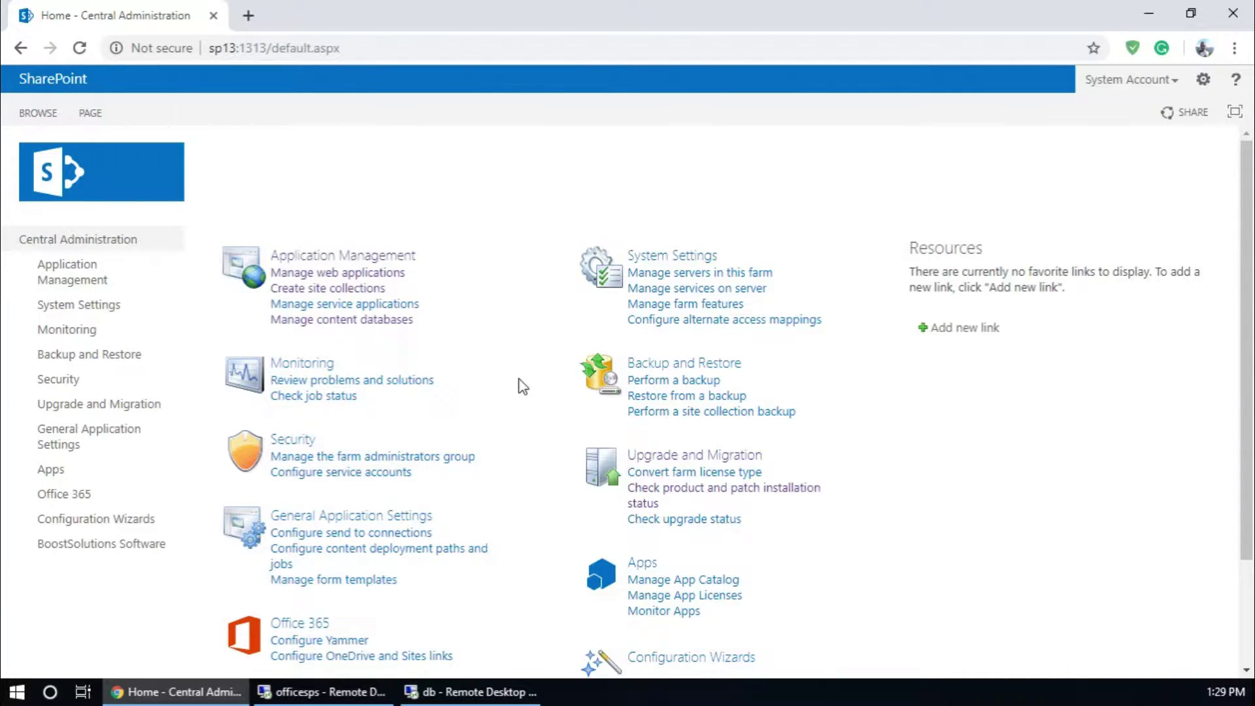
pyautogui.click(361, 275)
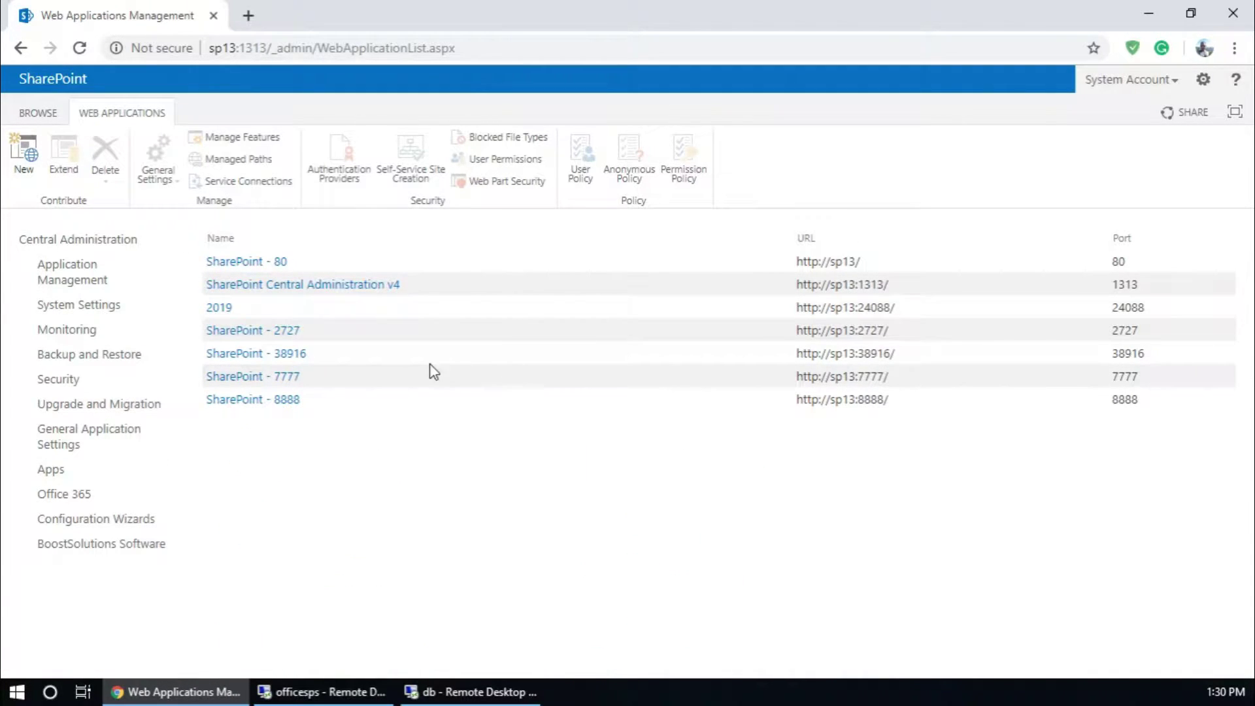
pyautogui.click(241, 335)
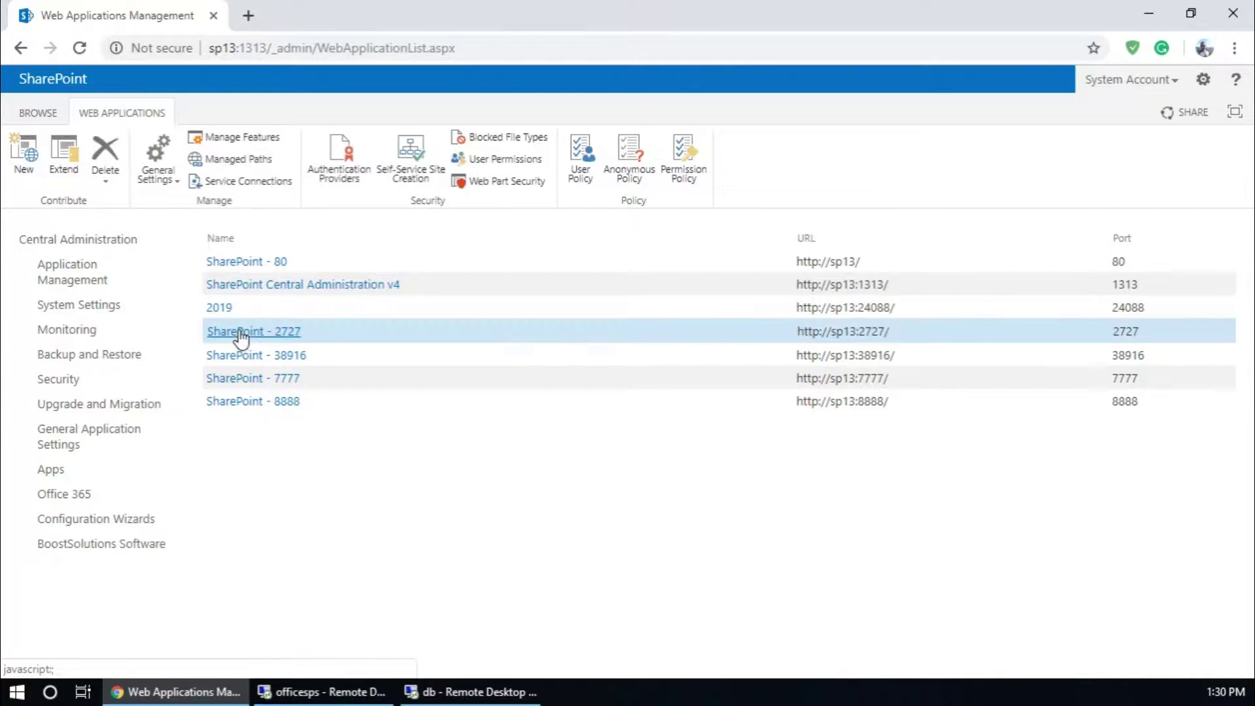
pyautogui.click(276, 179)
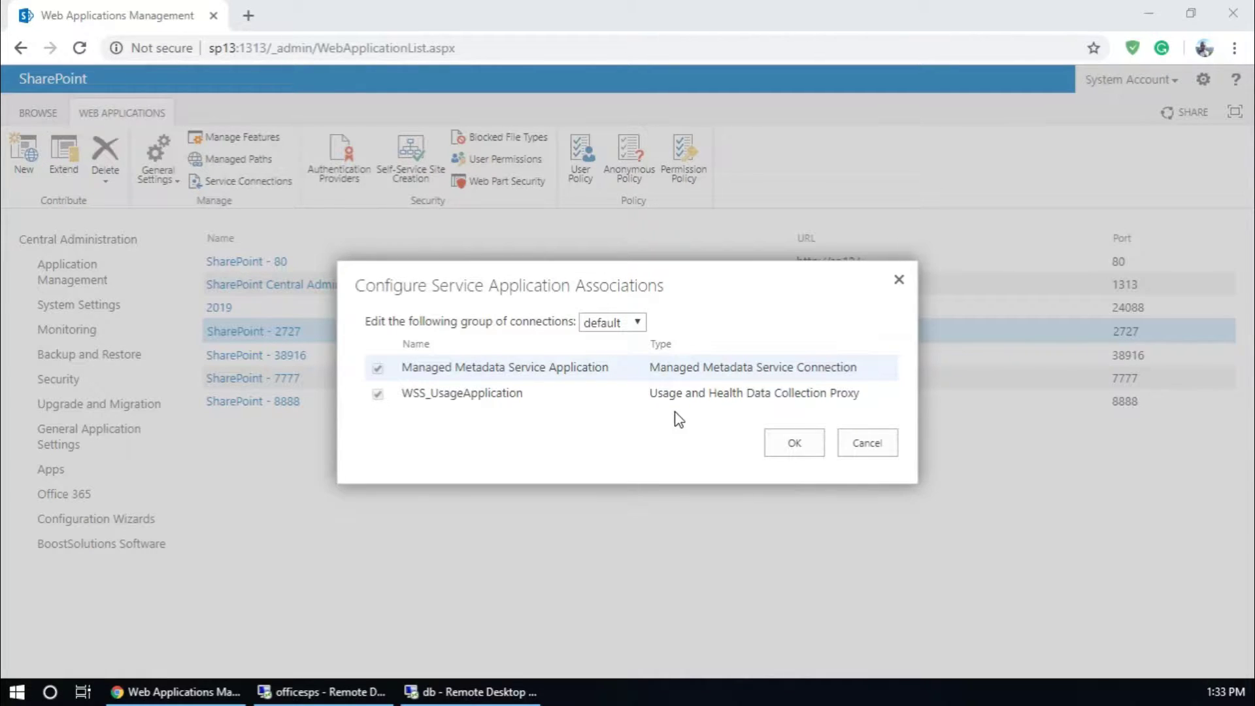
# - Start a new web application in the officesps Central Administration and set its port to 2828
pyautogui.click(353, 692)
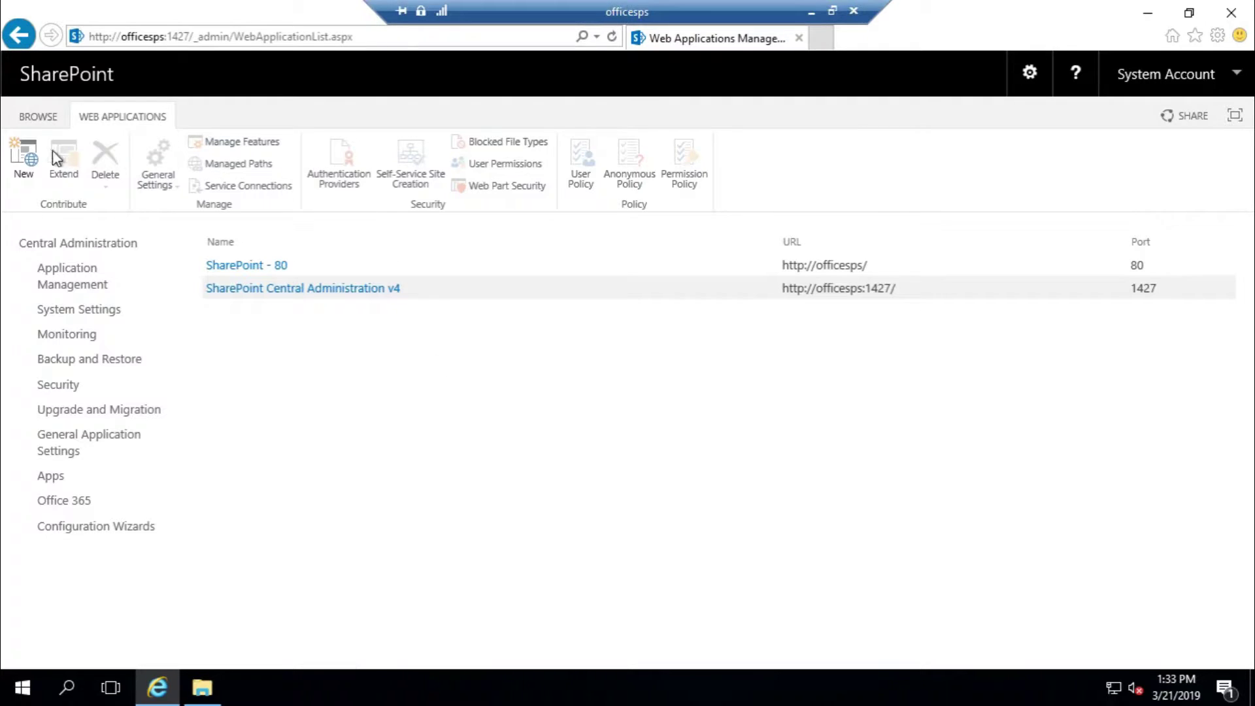
pyautogui.click(27, 157)
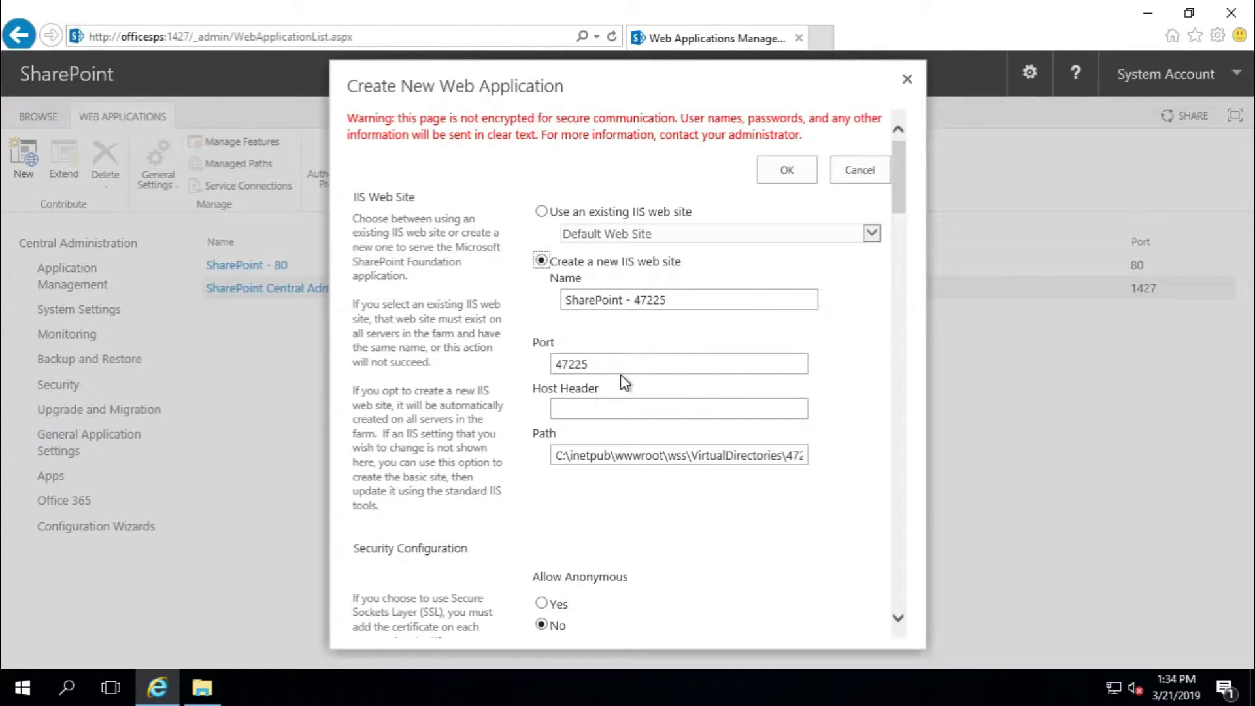
pyautogui.click(621, 366)
pyautogui.write('2828')
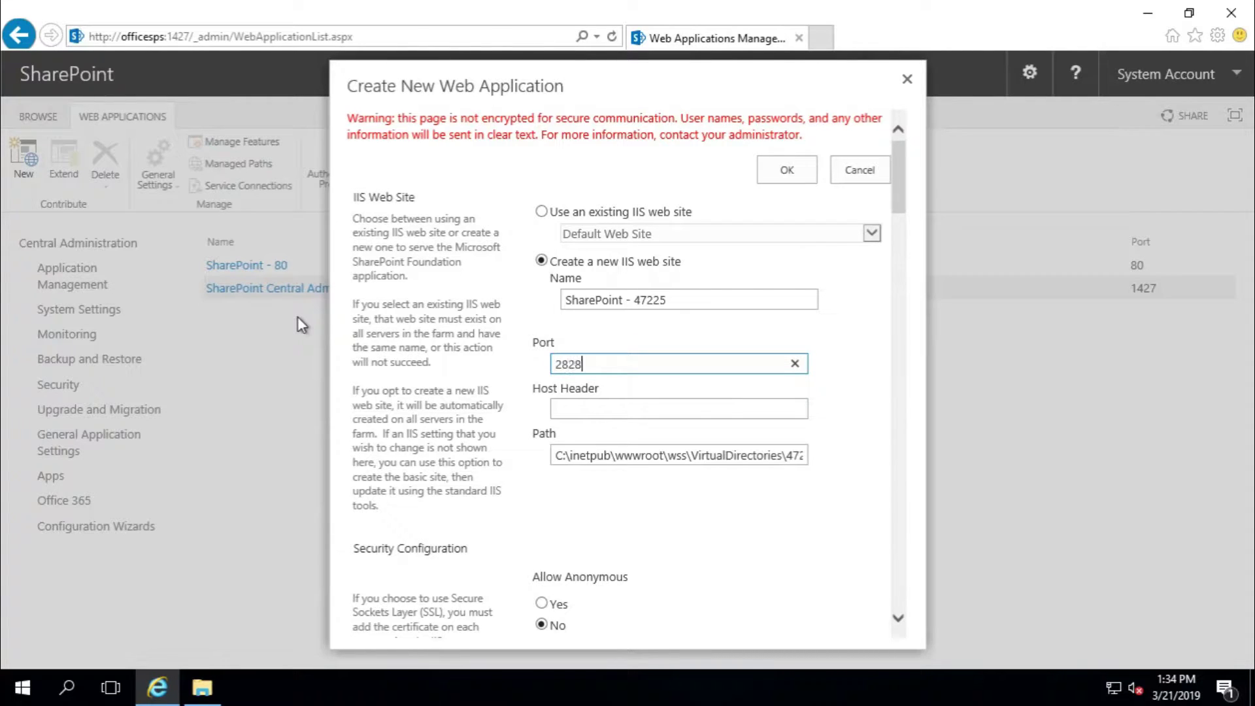
pyautogui.click(802, 551)
# - Select AV\wss as the security account for the web application's new application pool
pyautogui.scroll(-15, 803, 546)
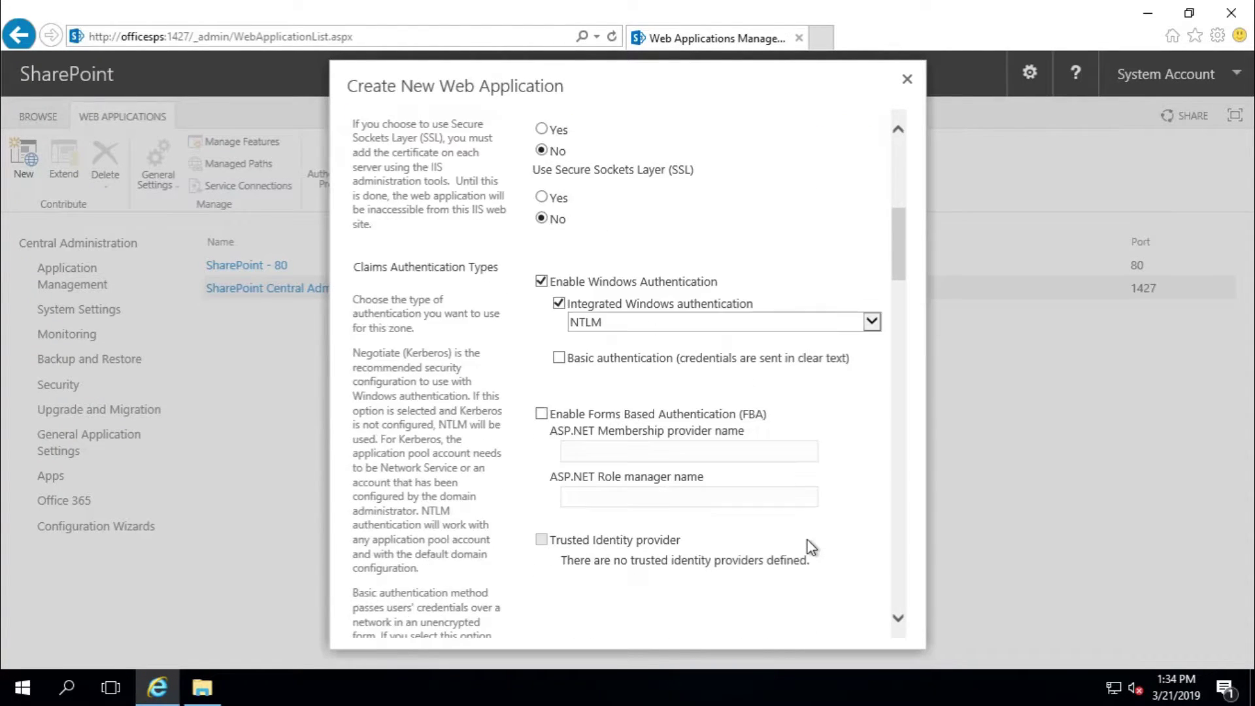
pyautogui.scroll(-10, 802, 541)
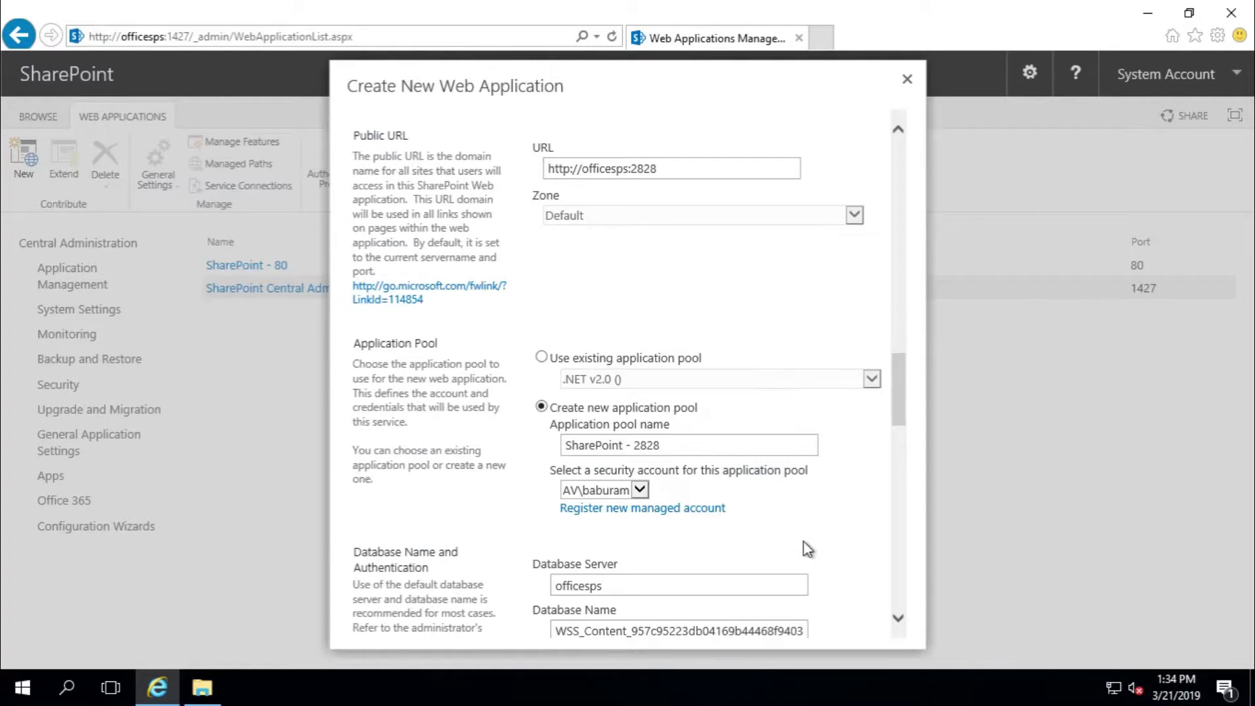
pyautogui.click(644, 488)
pyautogui.click(608, 502)
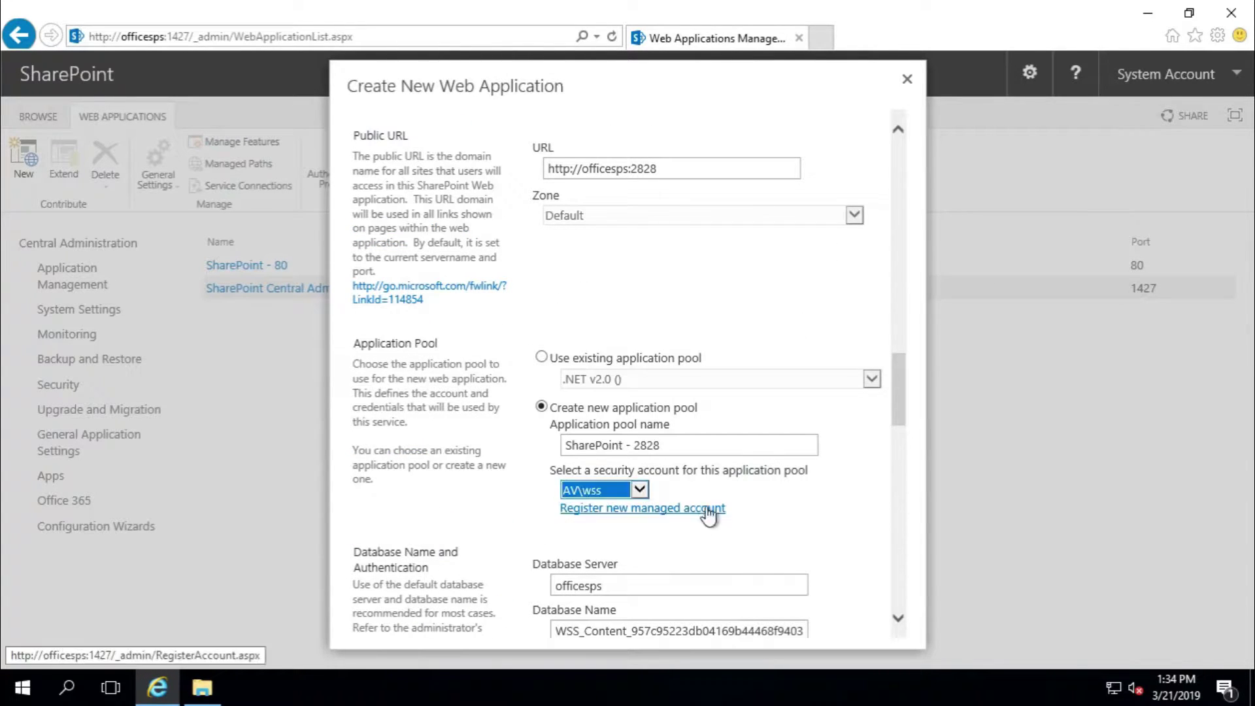
# - Examine the new web application's service application connections for Managed Metadata and Usage and Health Data Collection, comparing them with sp13's SharePoint - 2727
pyautogui.scroll(-5, 752, 517)
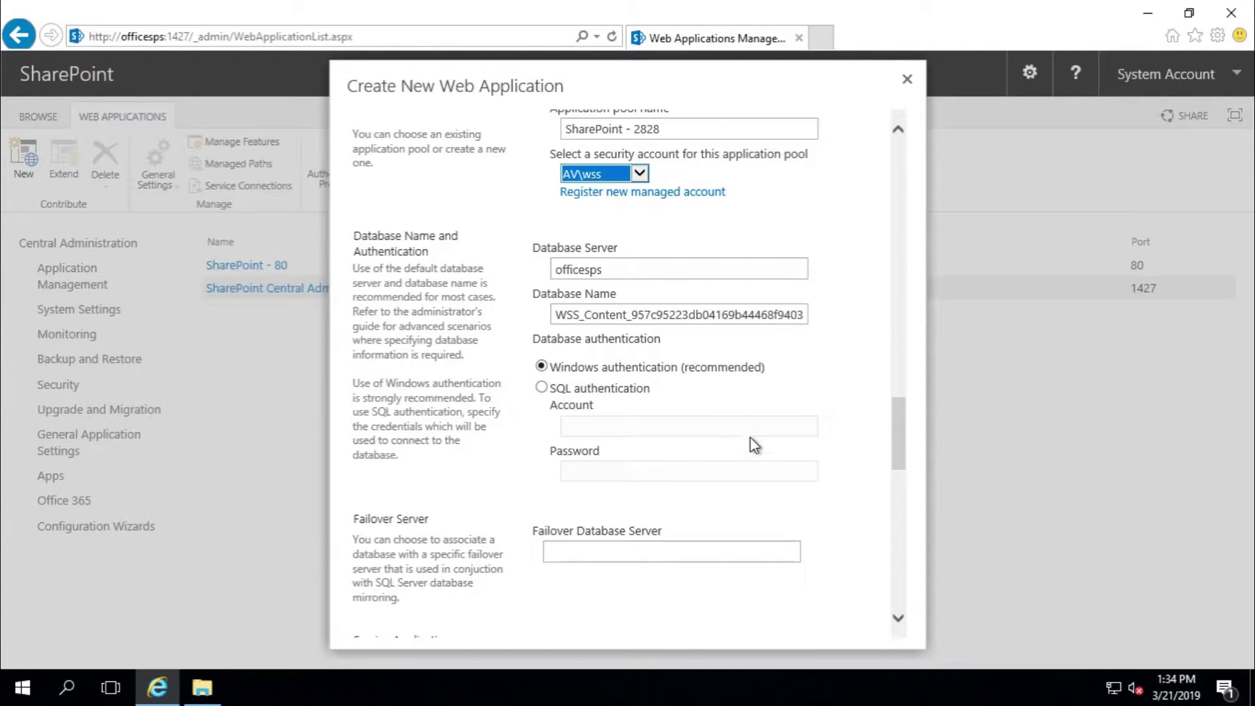
pyautogui.scroll(-5, 829, 426)
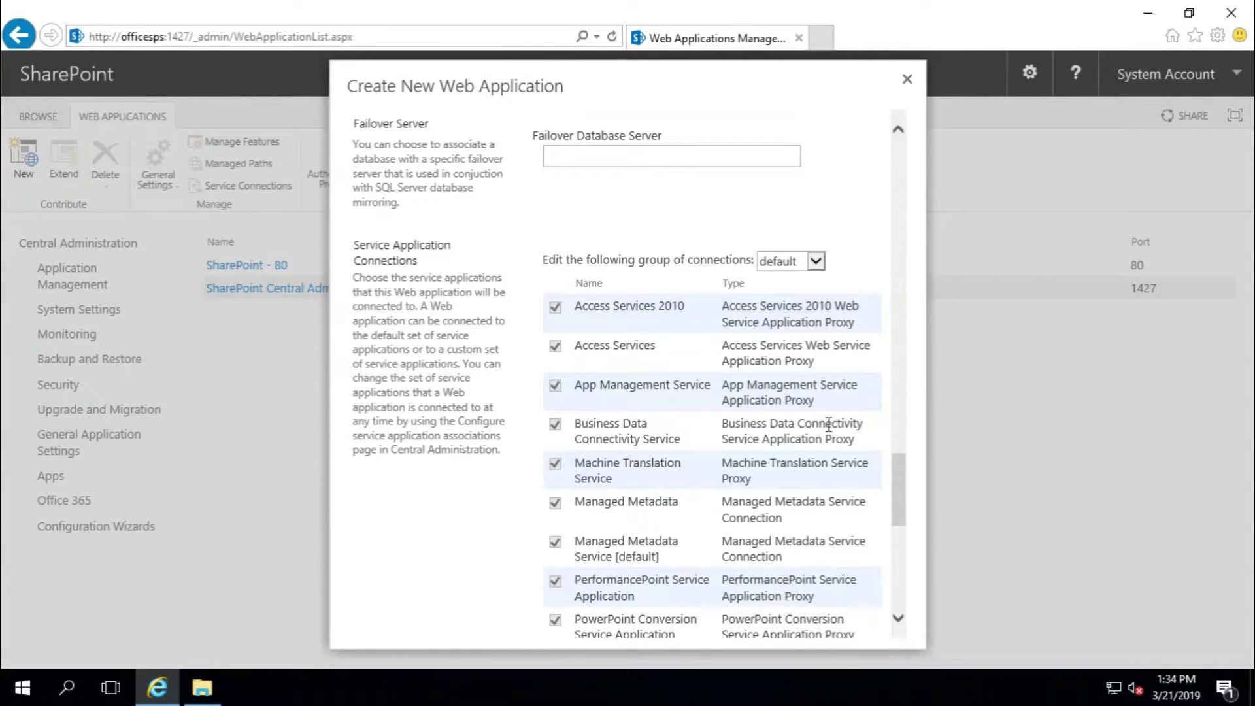
pyautogui.scroll(-1, 829, 425)
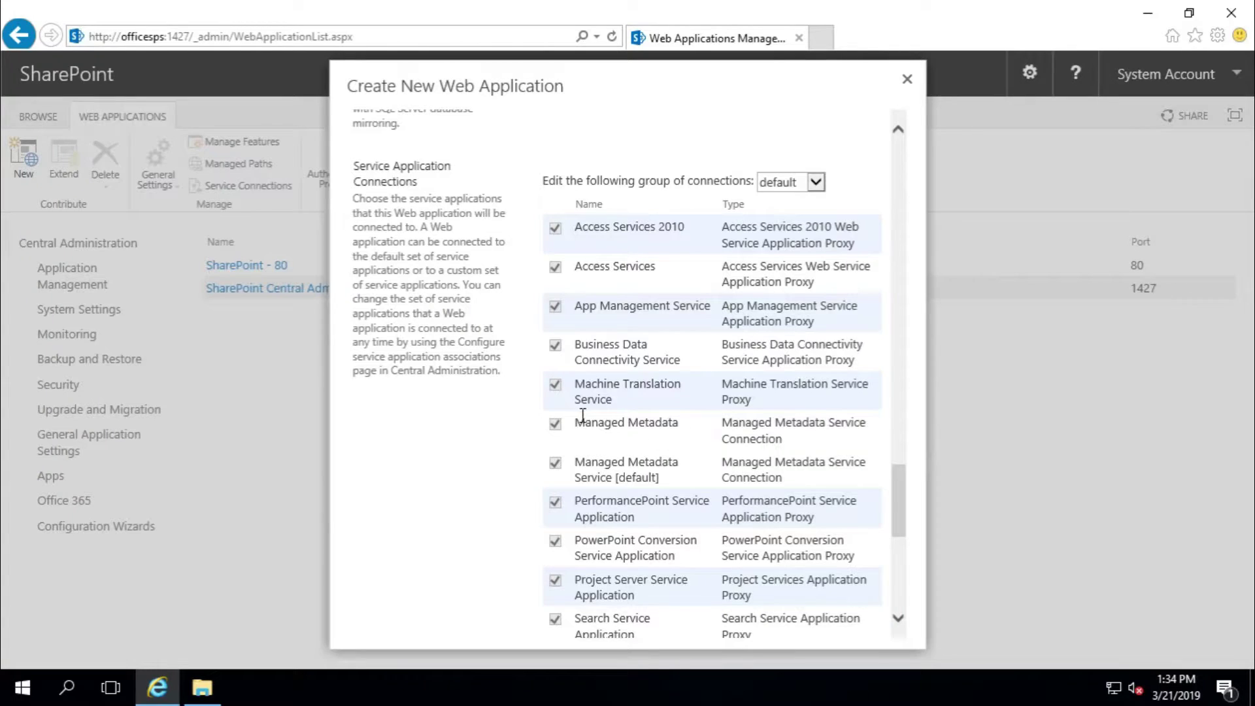
pyautogui.tripleClick(610, 422)
pyautogui.scroll(-4, 722, 425)
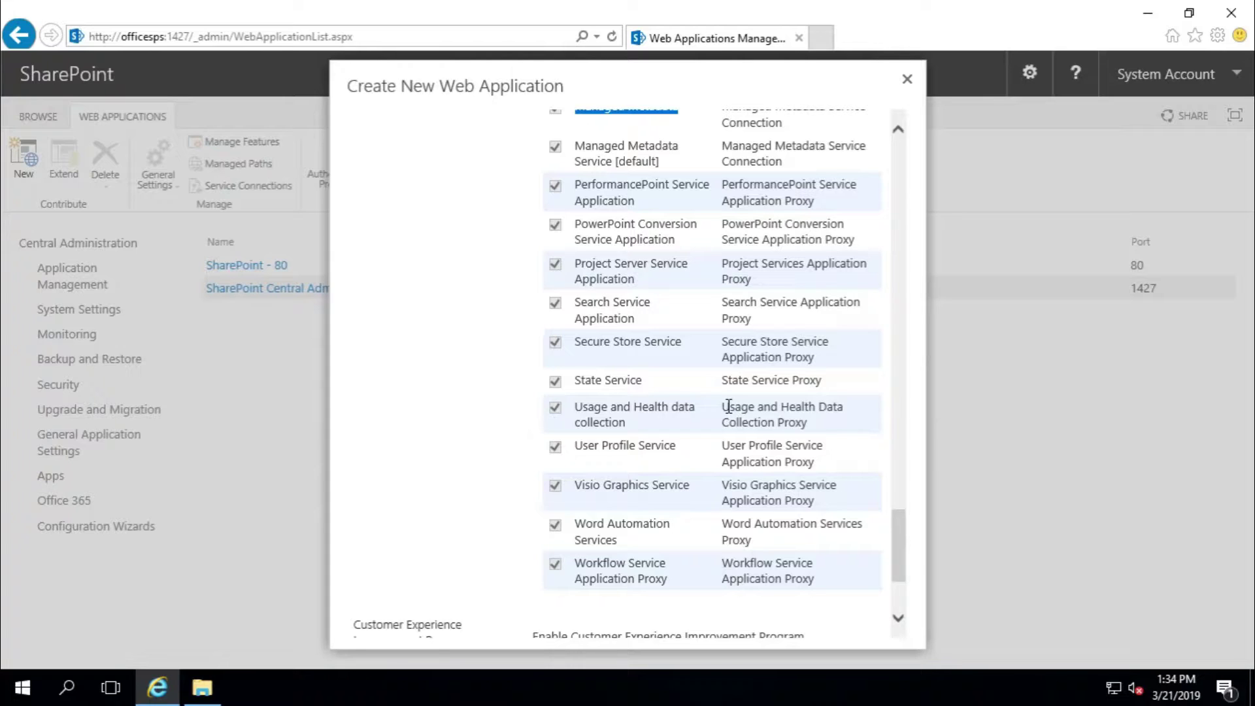
pyautogui.moveTo(724, 406); pyautogui.dragTo(777, 424)
pyautogui.moveTo(448, 8)
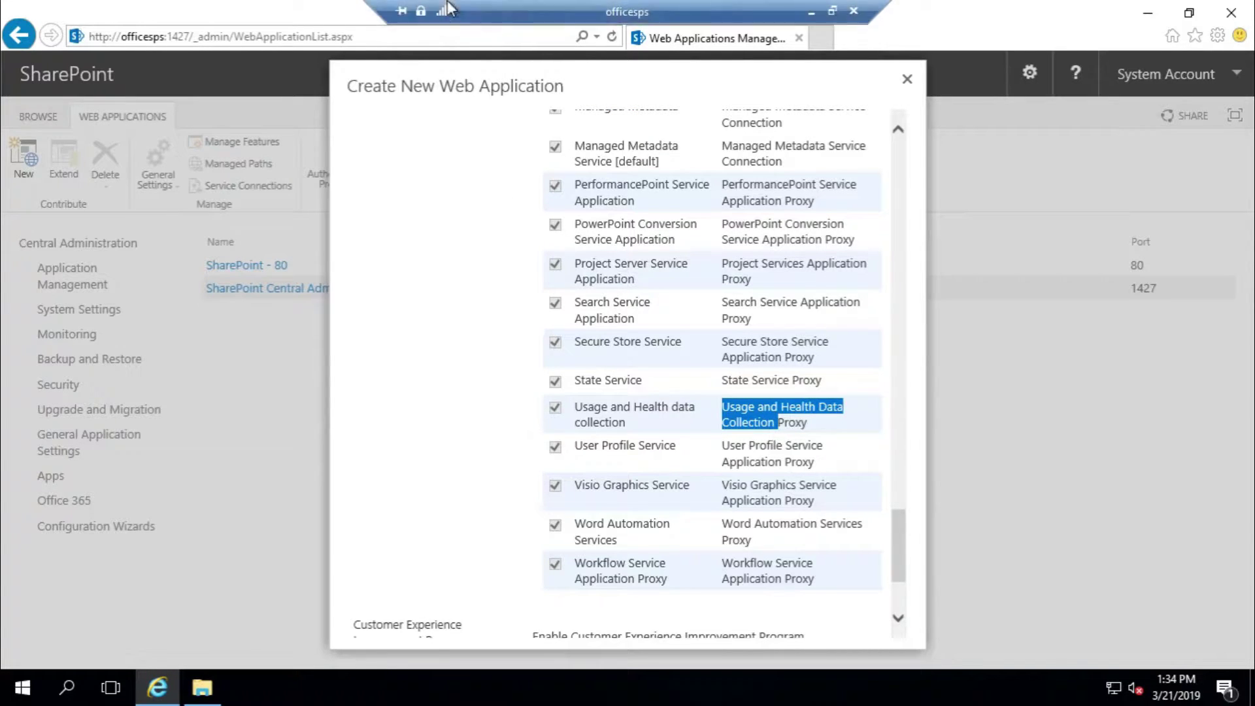
pyautogui.click(811, 12)
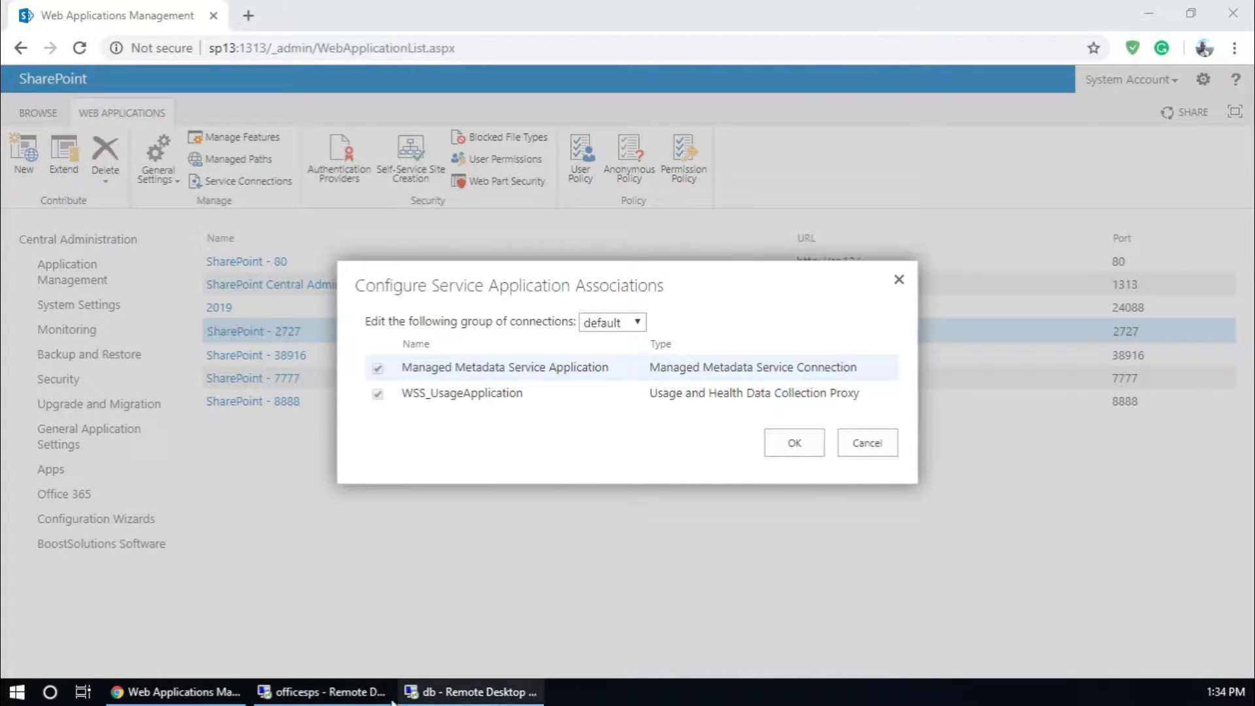
pyautogui.click(323, 693)
# - Create the web application with the configured settings and dismiss the completion dialog
pyautogui.scroll(-3, 762, 518)
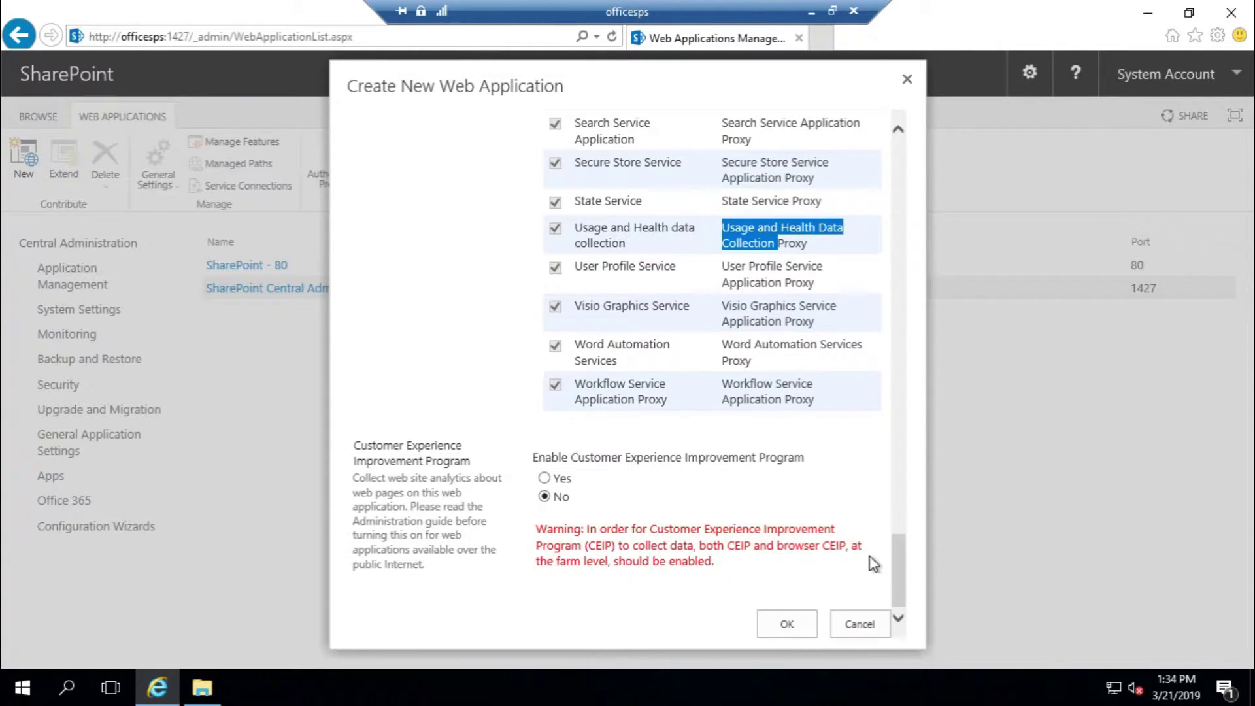
pyautogui.click(774, 619)
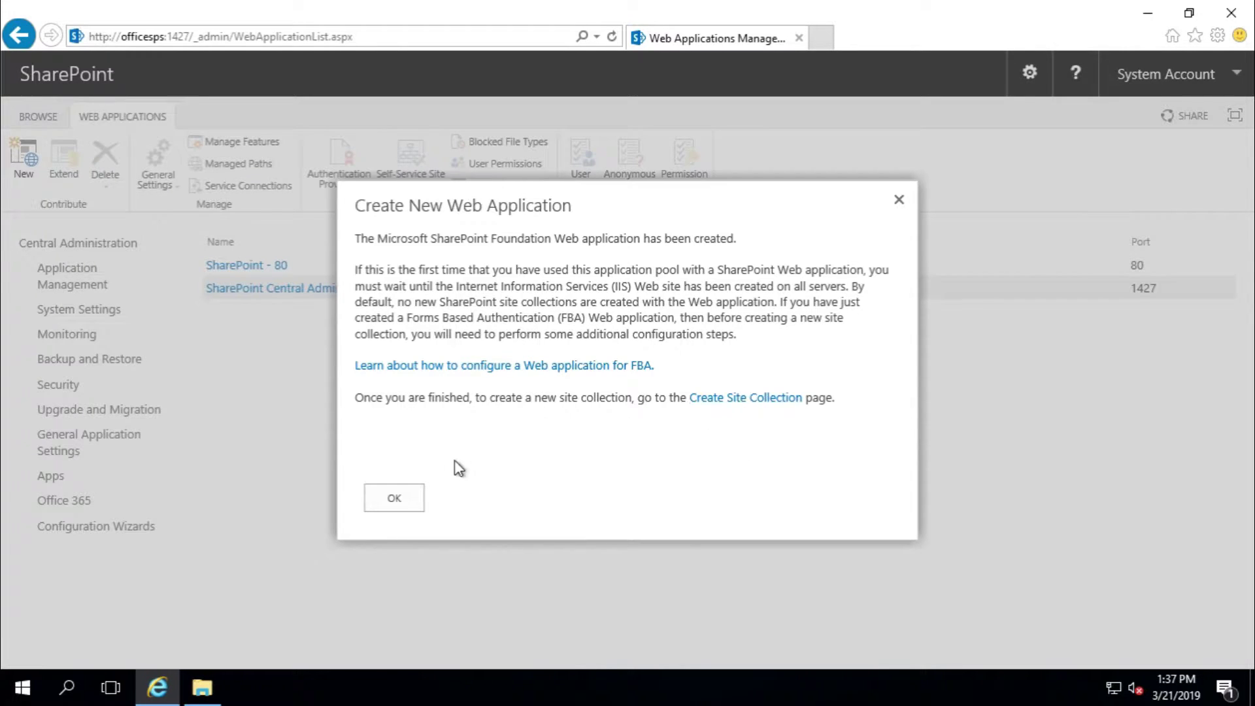
pyautogui.click(394, 499)
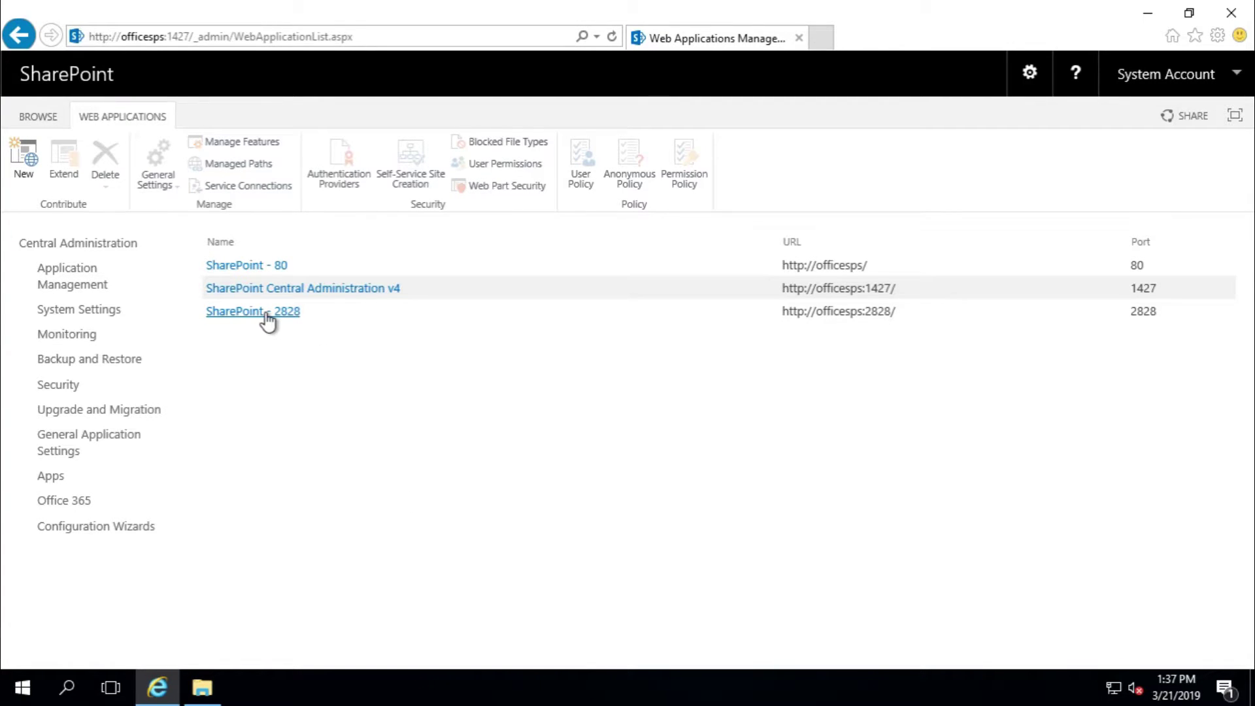
# - Open the content database management page and select the SharePoint - 2828 web application
pyautogui.click(83, 279)
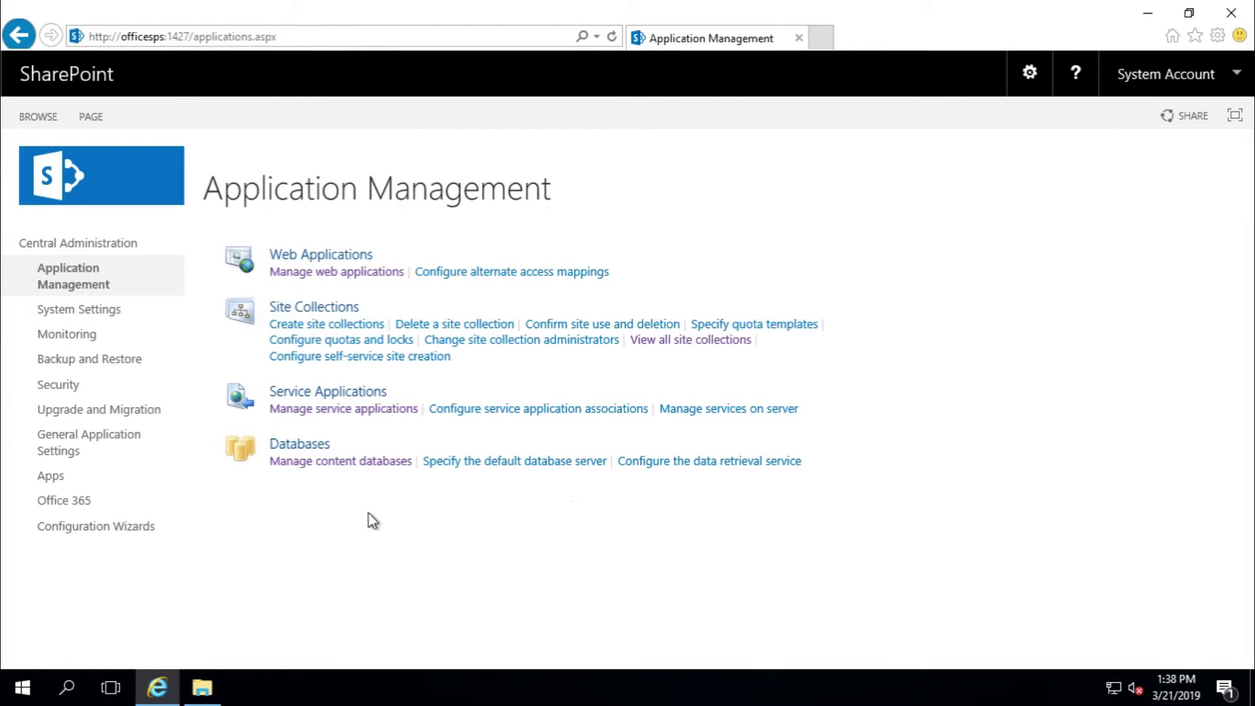
pyautogui.click(365, 463)
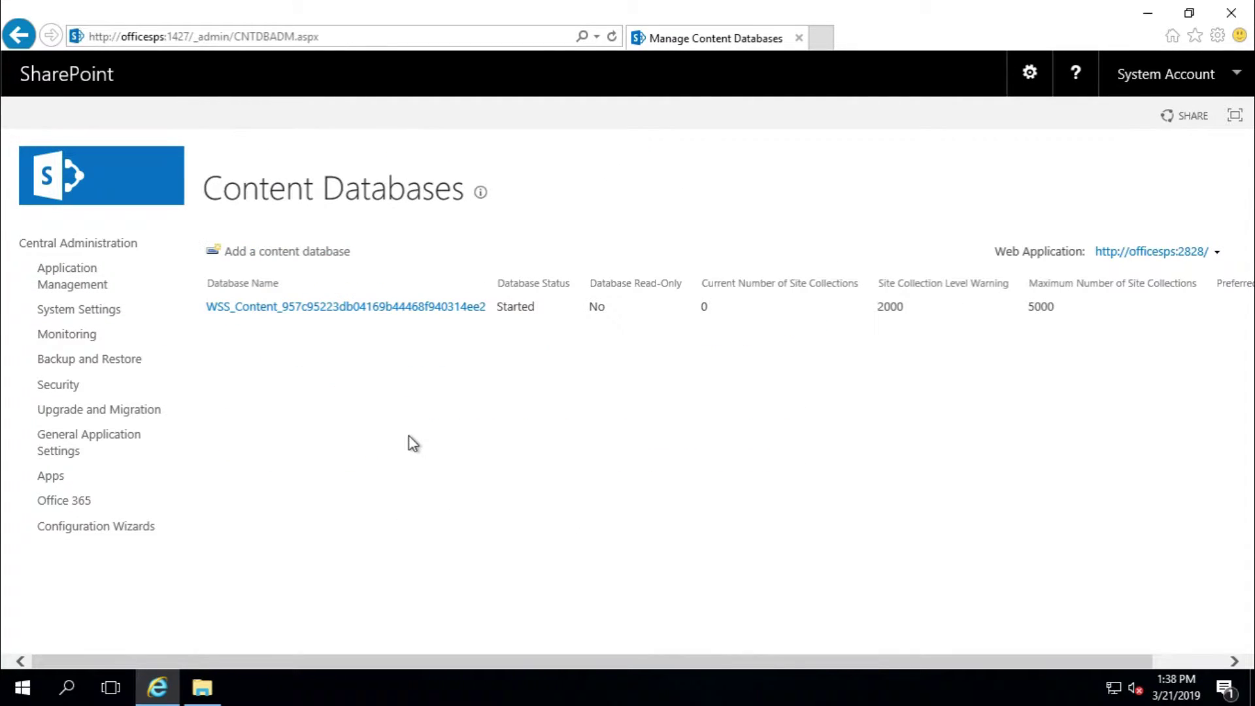
pyautogui.click(1193, 255)
pyautogui.click(587, 263)
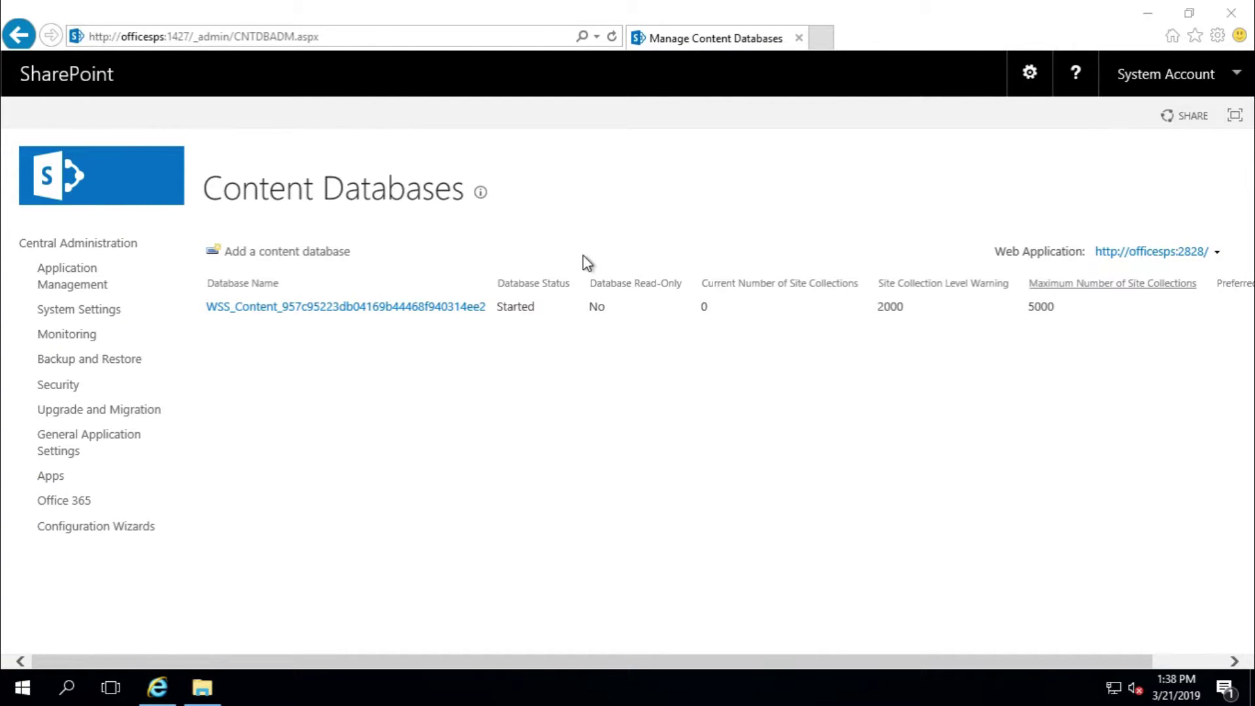
pyautogui.click(1159, 255)
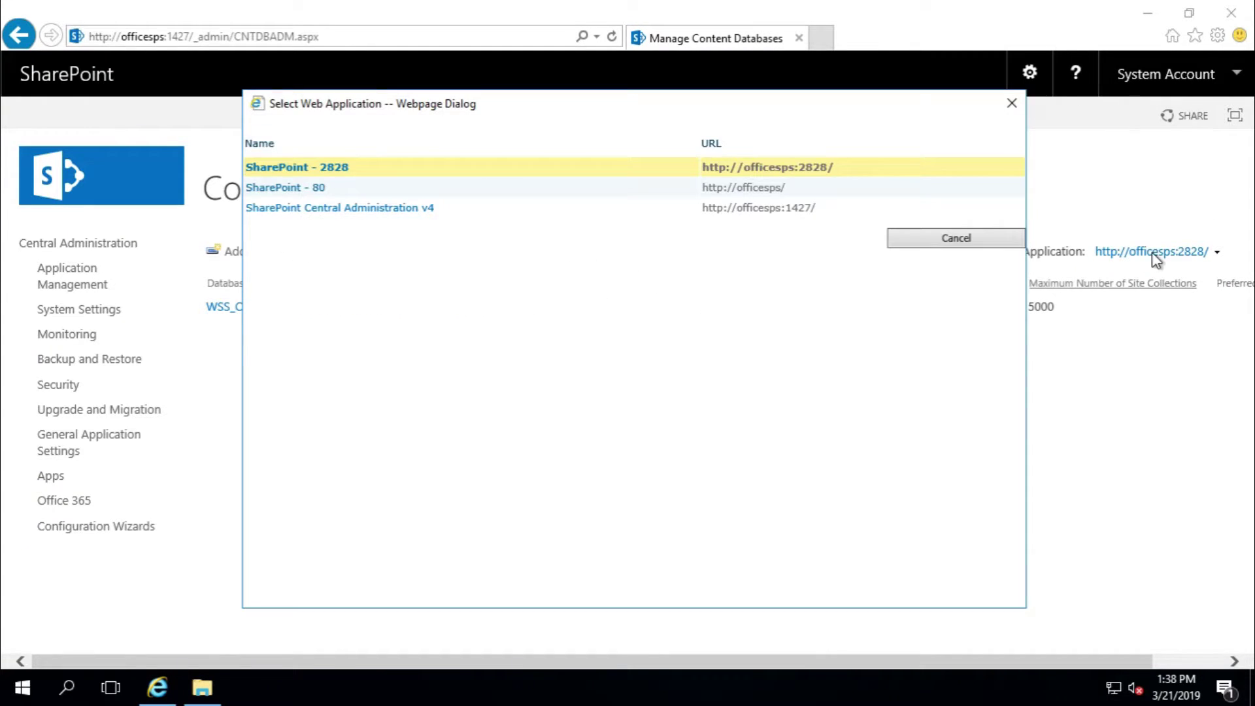
pyautogui.click(311, 171)
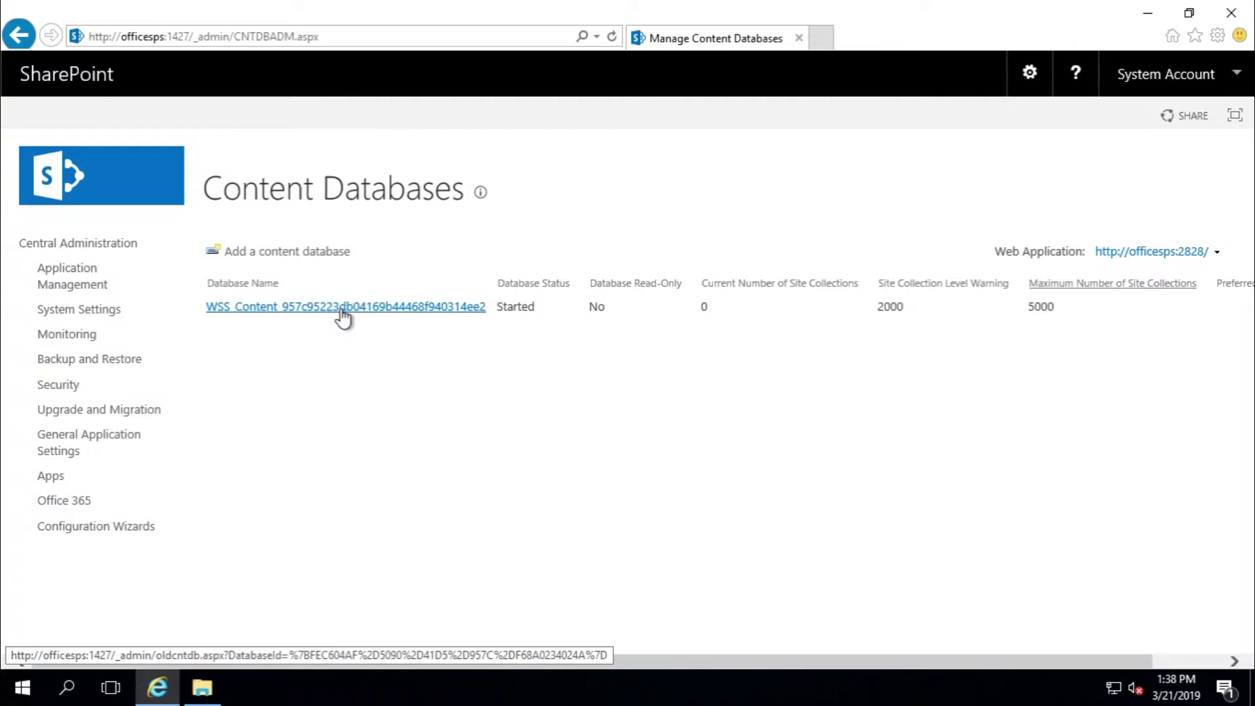
pyautogui.click(342, 308)
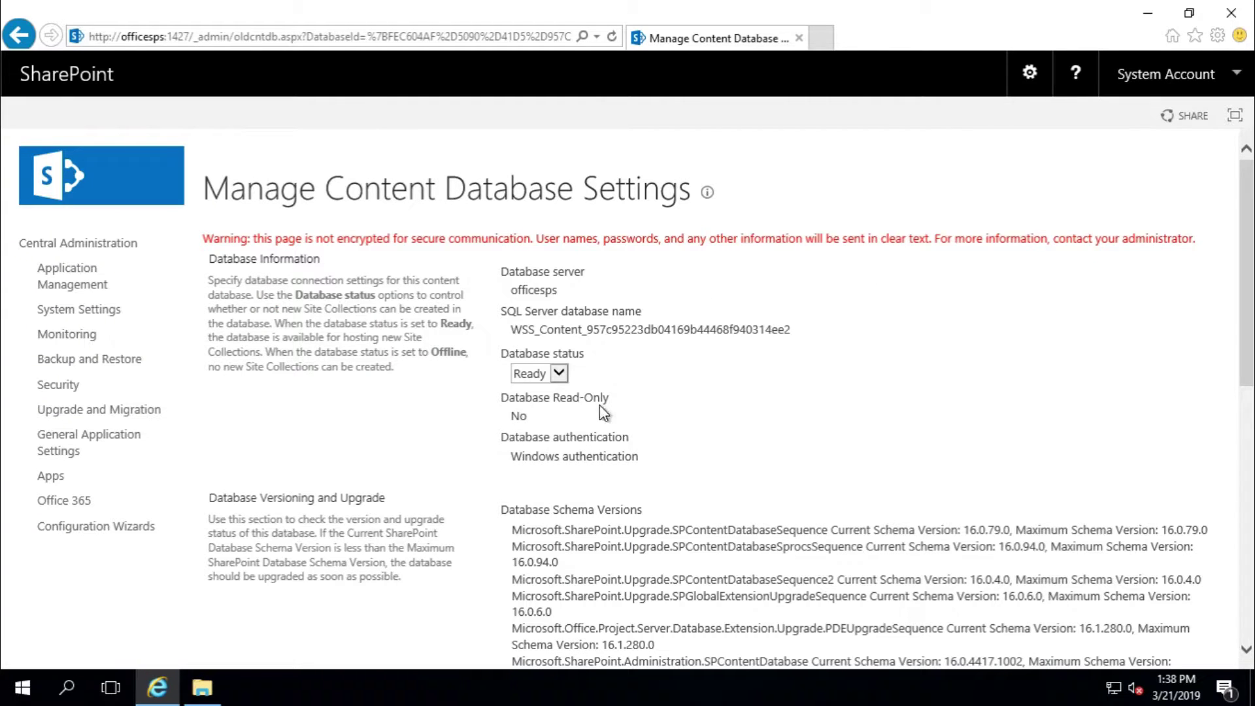
pyautogui.moveTo(537, 329); pyautogui.dragTo(863, 333)
pyautogui.scroll(-9, 694, 466)
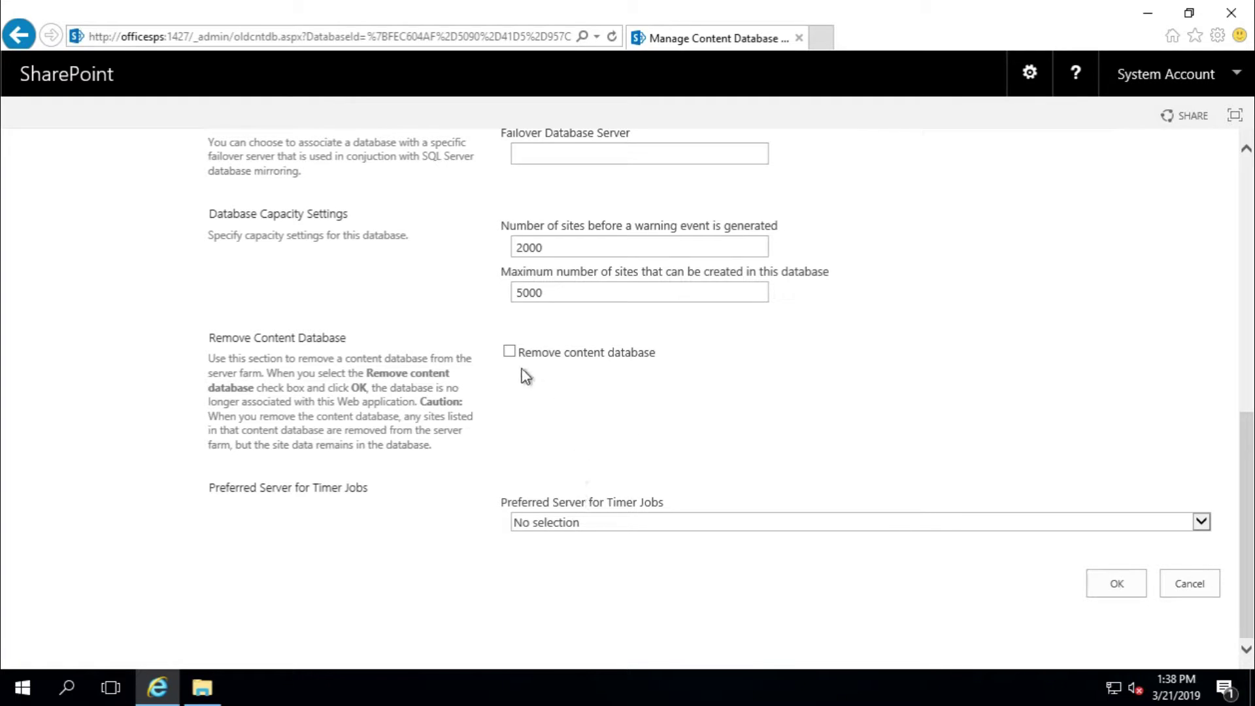
pyautogui.click(511, 353)
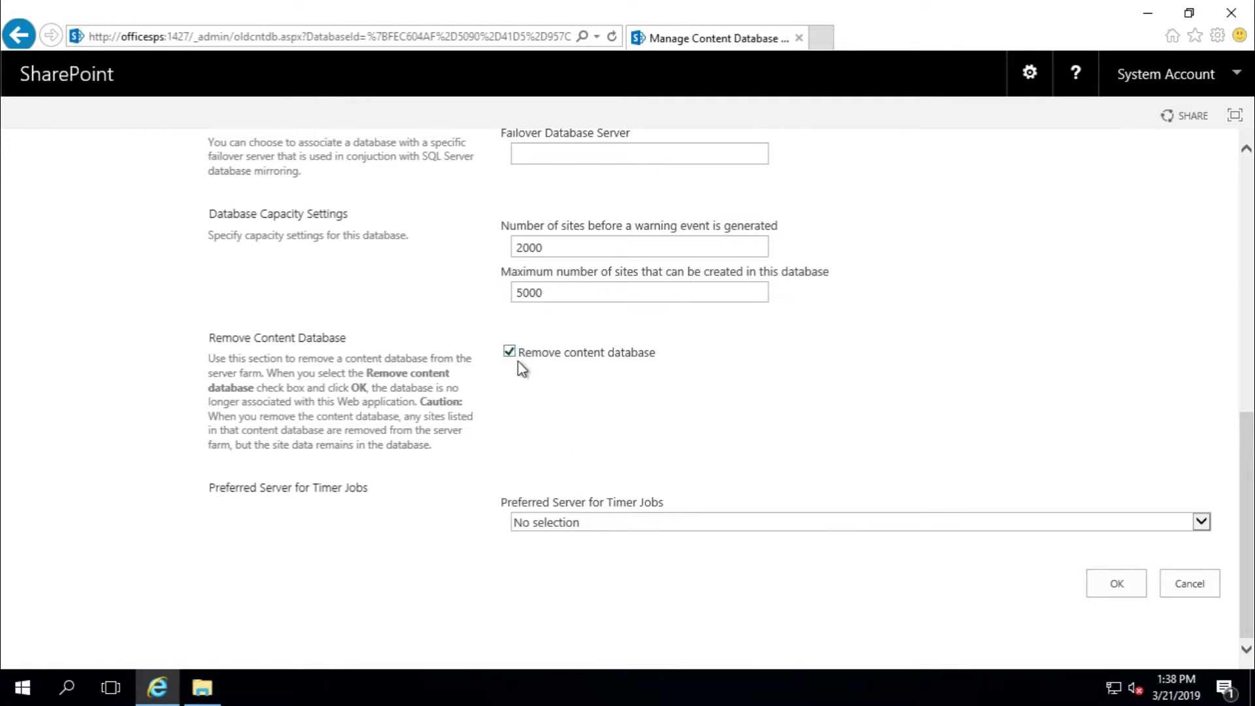
pyautogui.click(1115, 588)
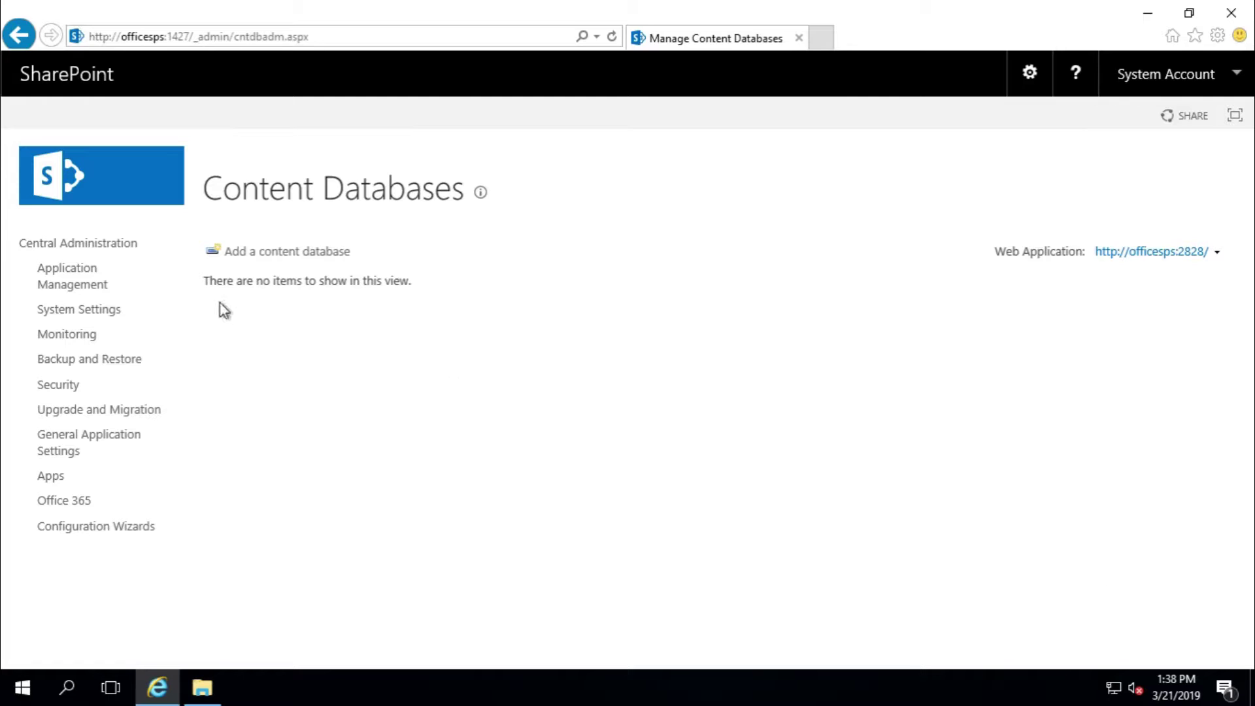
# - Switch to sp13's Central Administration, dismiss the service associations, and check the name and site collection count of SharePoint - 2727's content database
pyautogui.moveTo(774, 1)
pyautogui.click(810, 11)
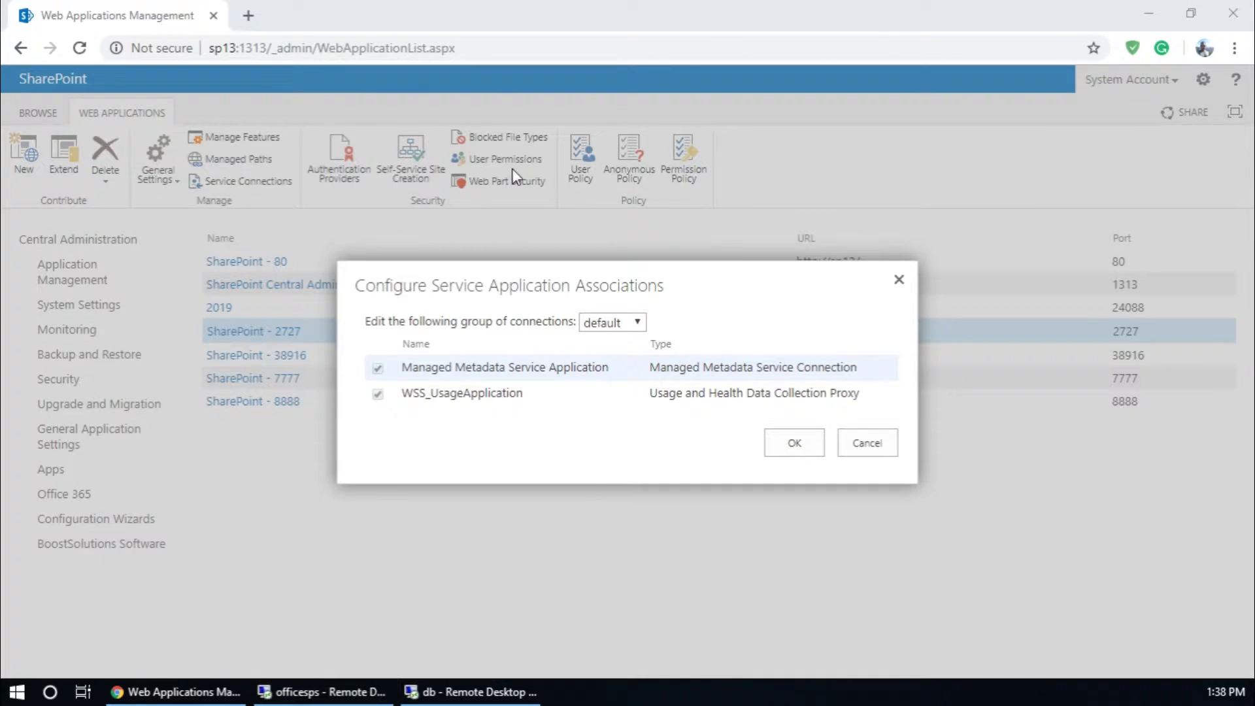
pyautogui.click(880, 449)
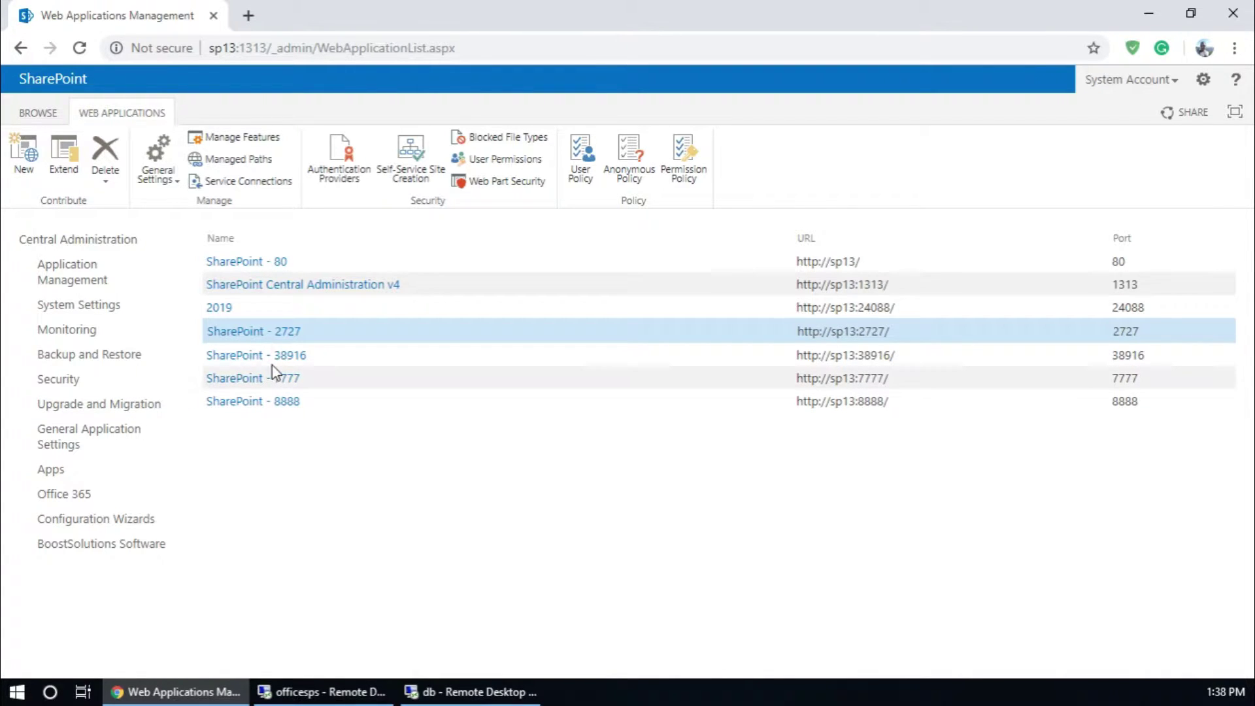
pyautogui.click(82, 280)
pyautogui.click(357, 460)
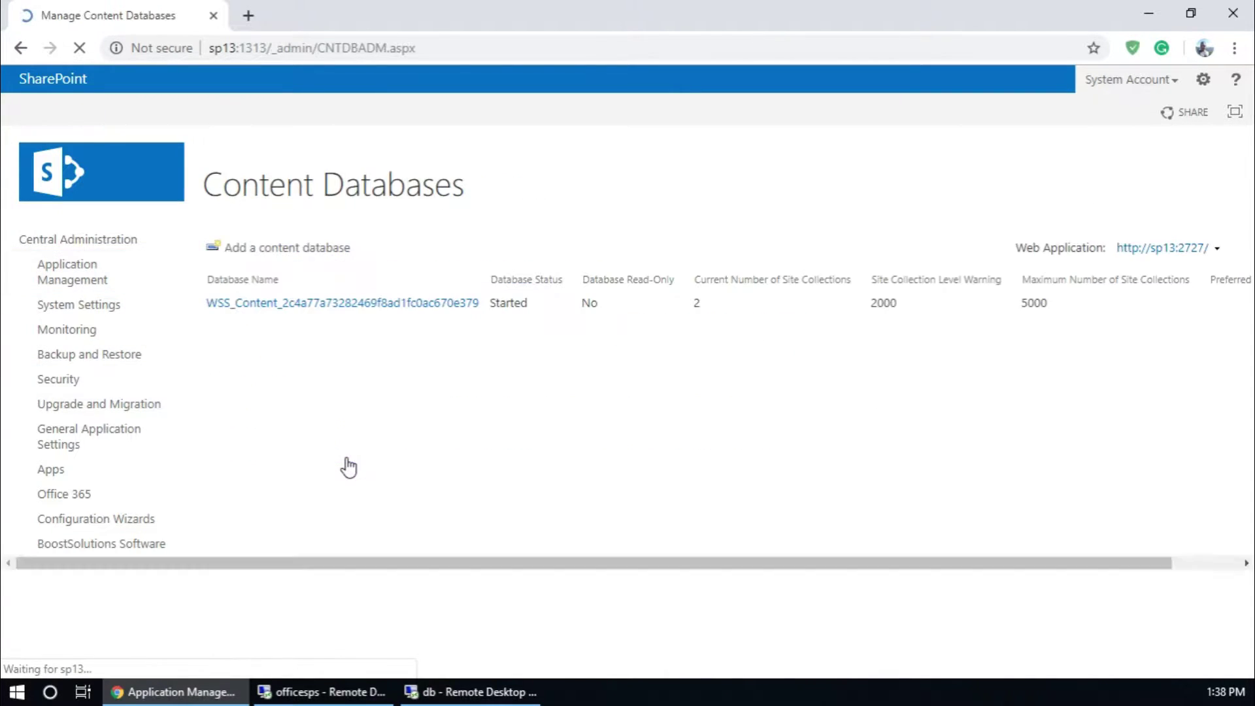
pyautogui.click(1153, 252)
pyautogui.click(1150, 273)
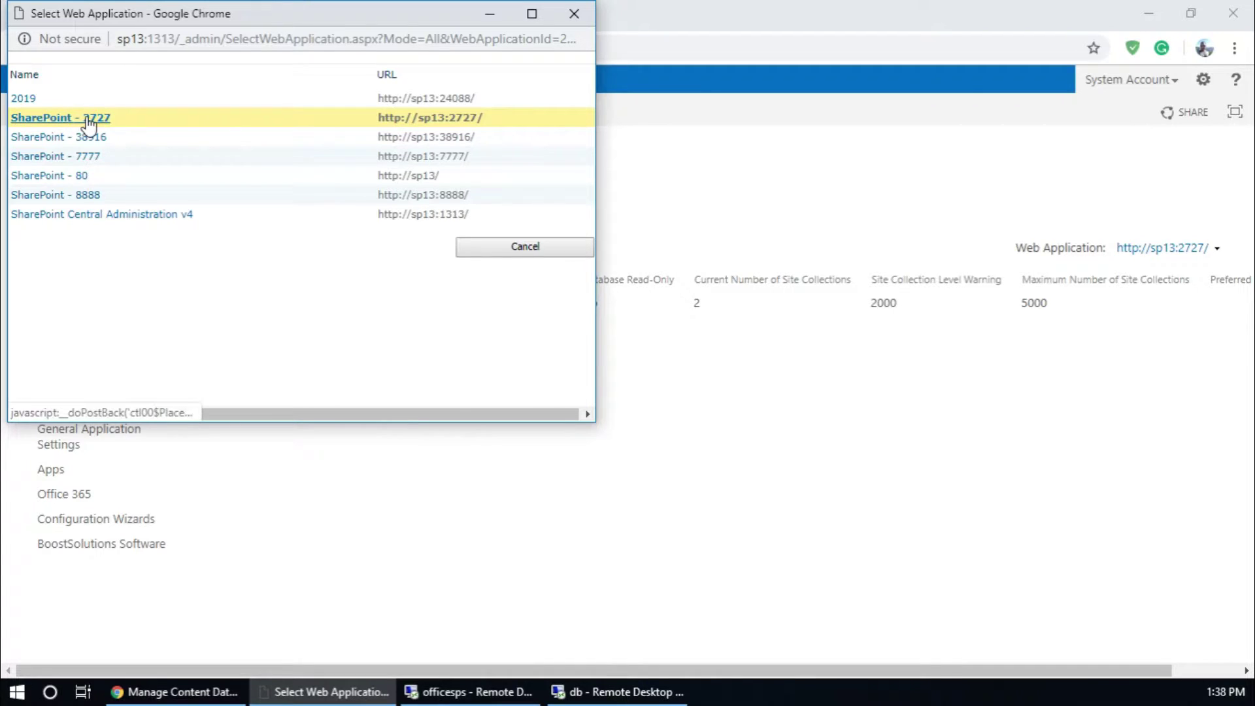
pyautogui.click(88, 119)
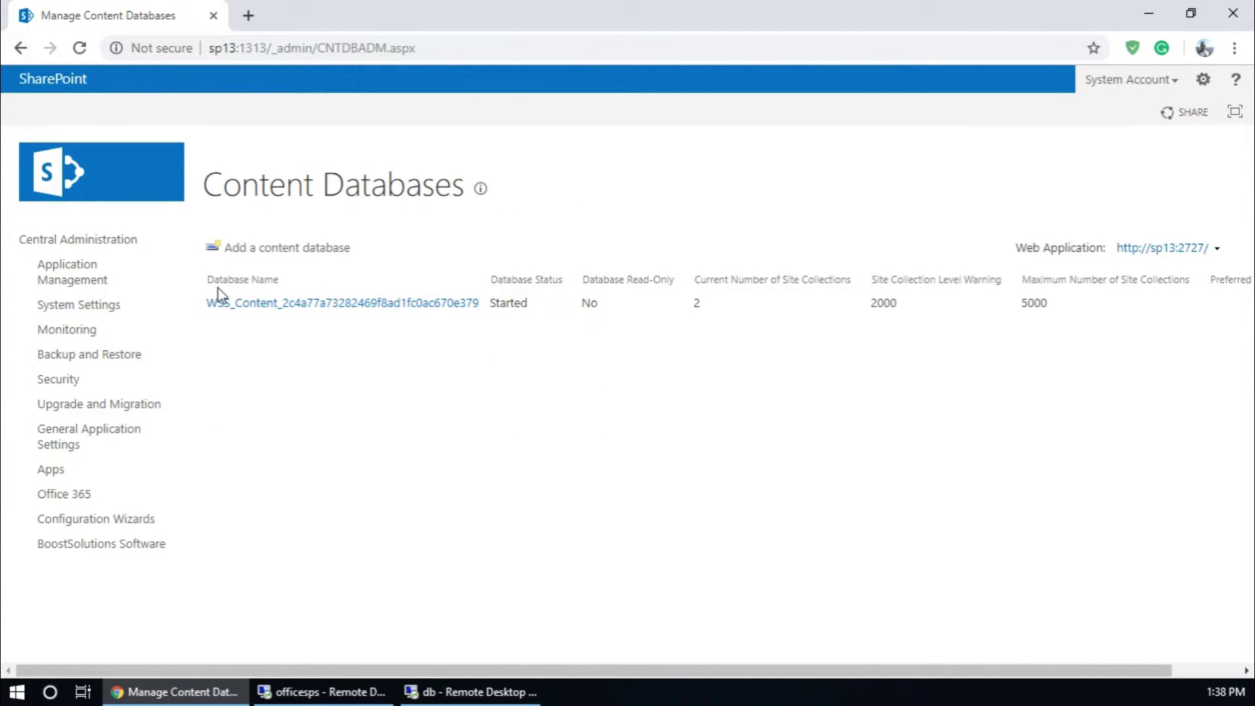
pyautogui.moveTo(206, 308); pyautogui.dragTo(470, 314)
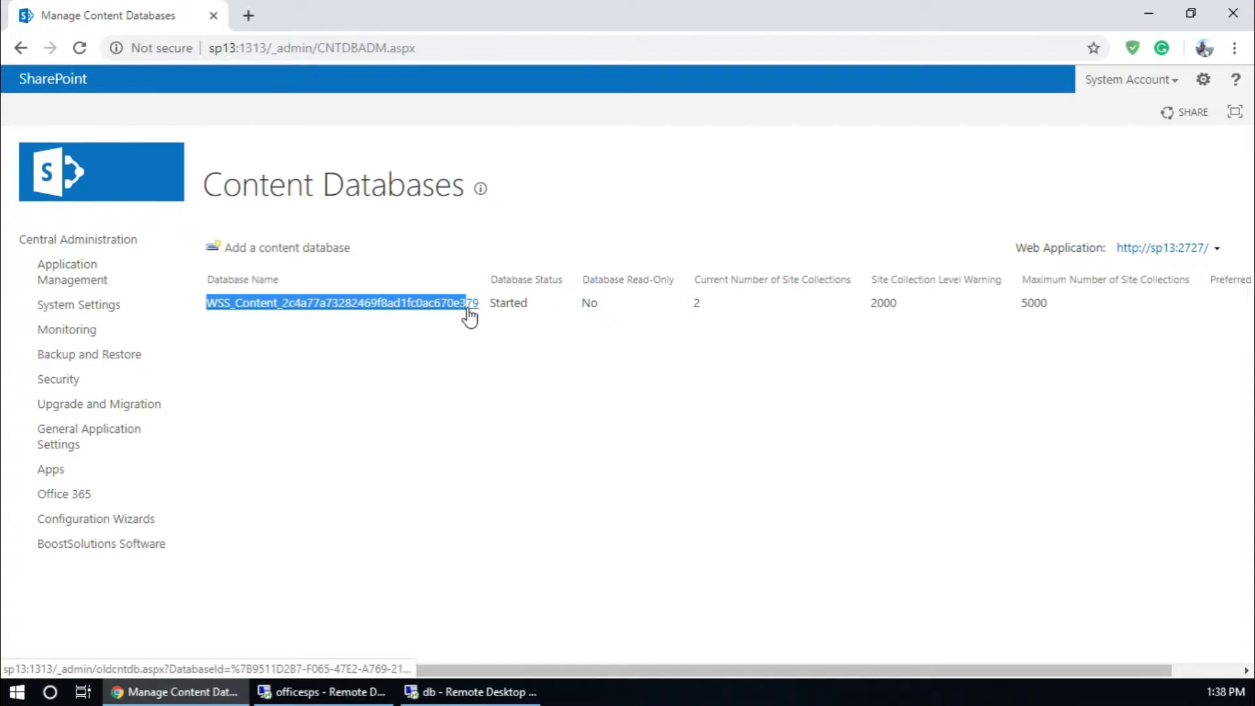
pyautogui.click(660, 389)
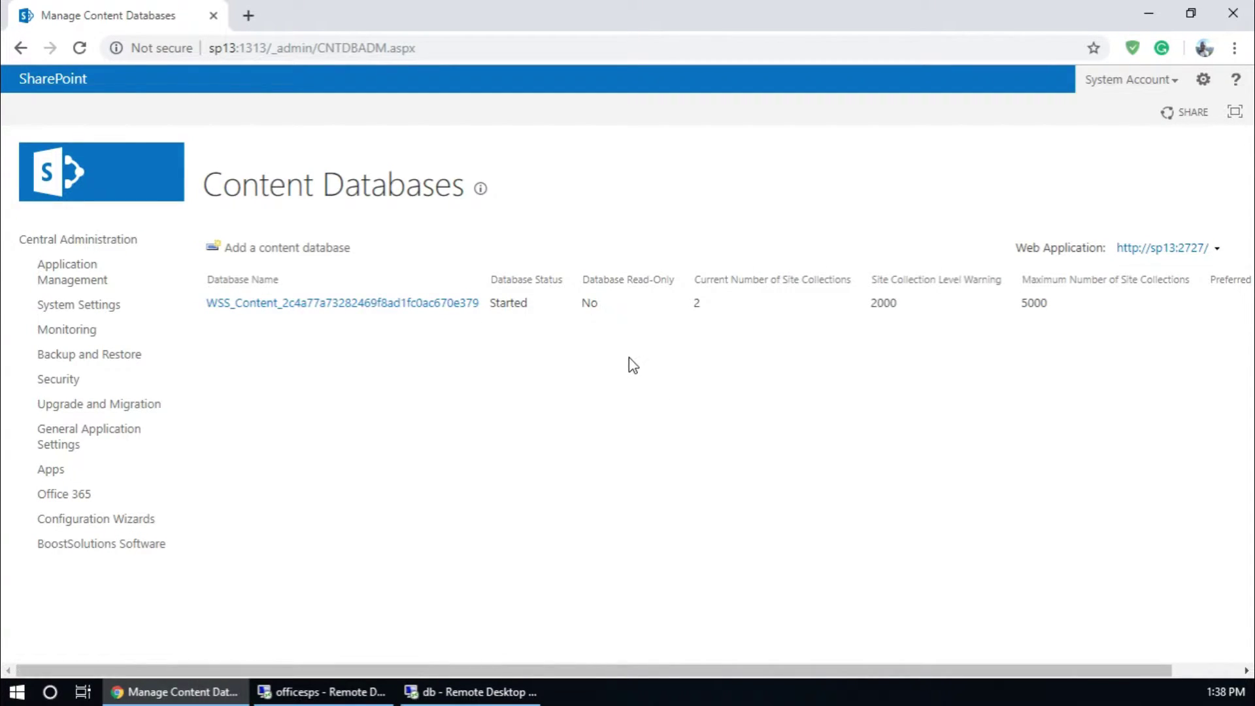
pyautogui.moveTo(693, 306); pyautogui.dragTo(726, 307)
# - Open sp13's site collection list in a separate browser tab and select the SharePoint - 2727 web application
pyautogui.middleClick(83, 285)
pyautogui.click(300, 14)
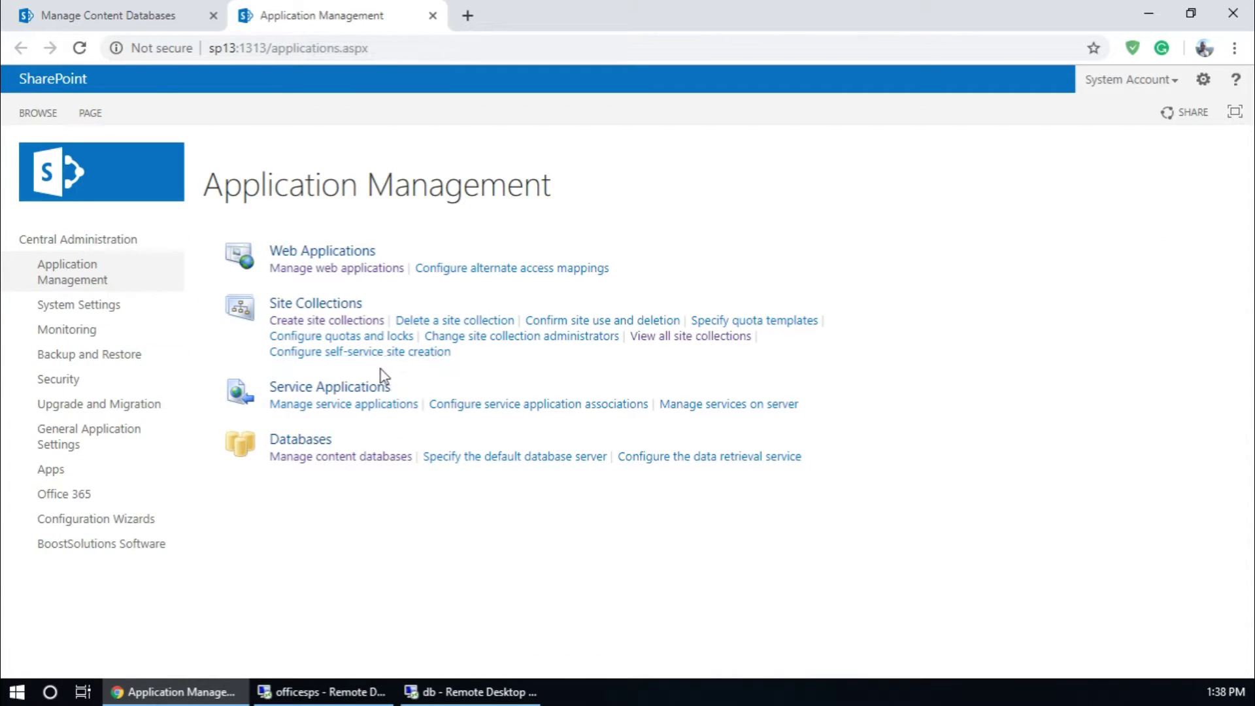
pyautogui.click(683, 336)
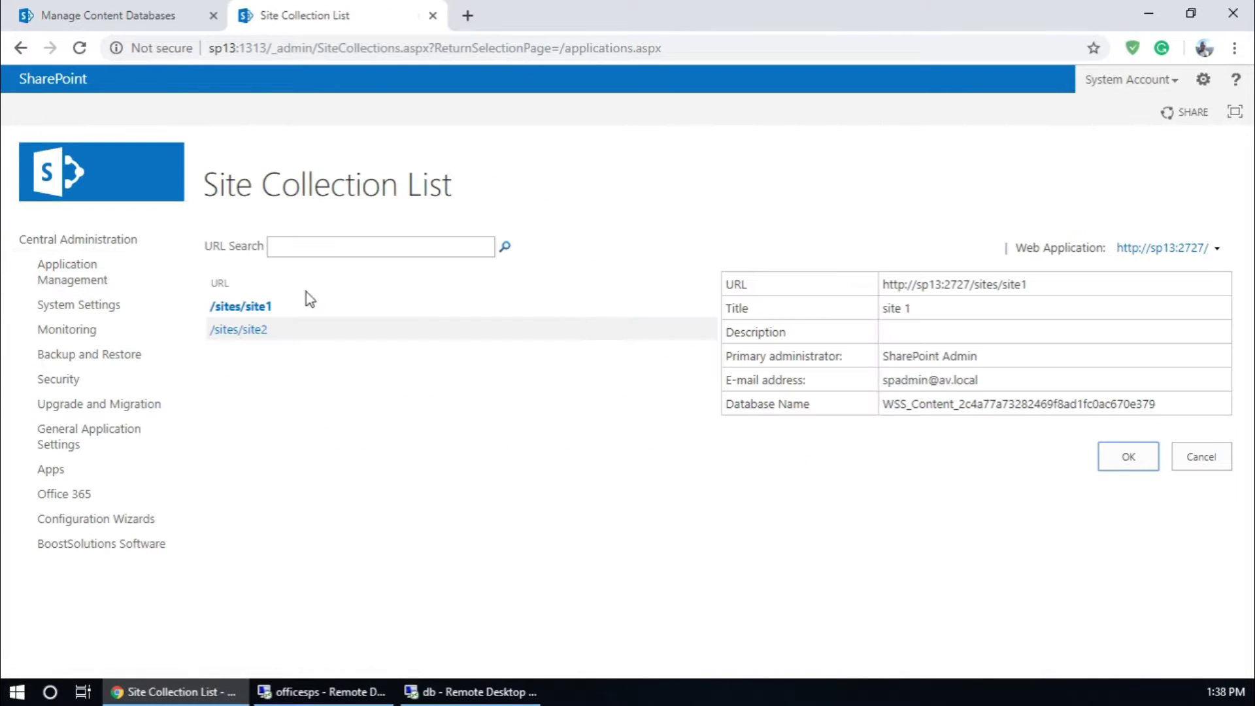
pyautogui.click(1215, 248)
pyautogui.click(1138, 275)
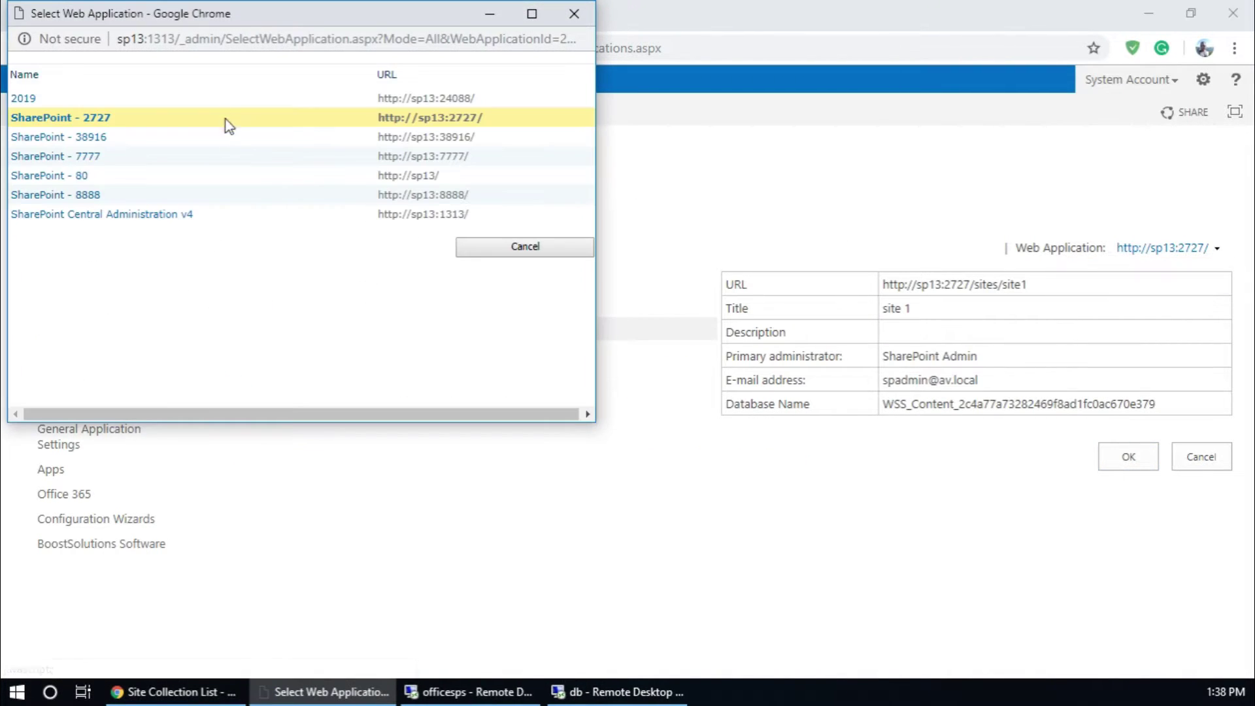
pyautogui.click(94, 123)
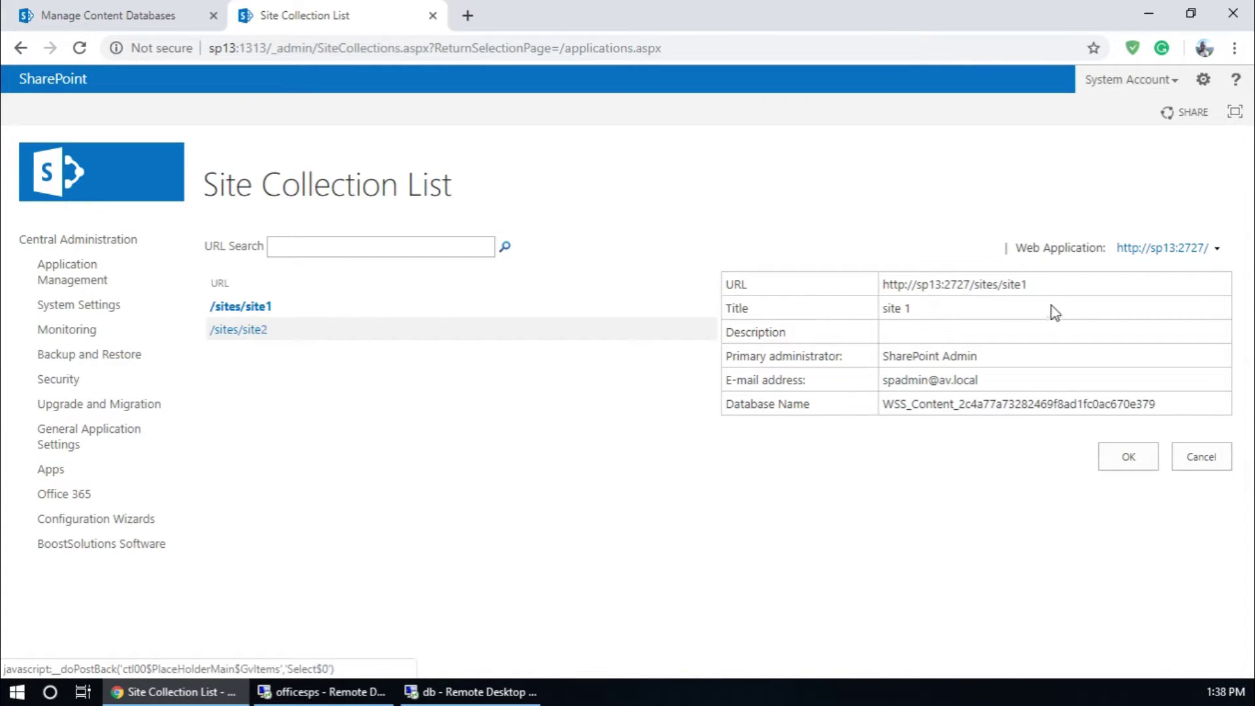
pyautogui.moveTo(1027, 290); pyautogui.dragTo(891, 285)
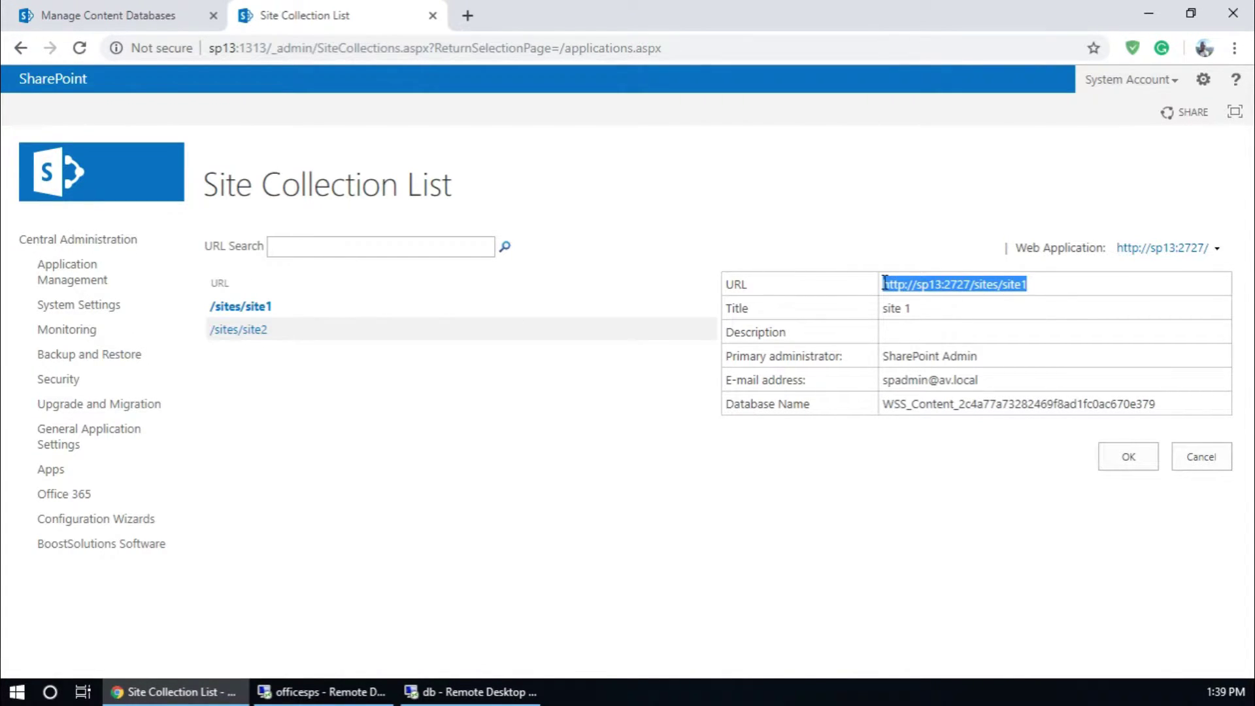
pyautogui.click(467, 15)
pyautogui.write('http://sp13:2727/sites/site1')
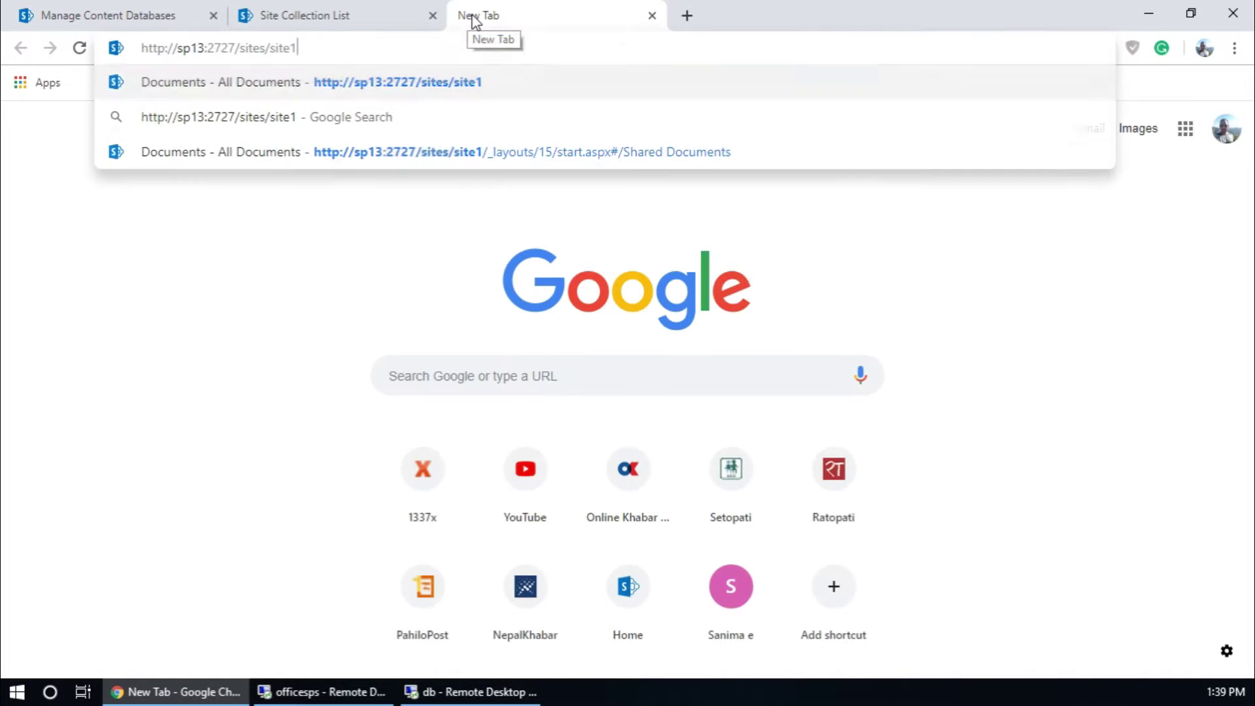
pyautogui.press('Return')
pyautogui.click(688, 16)
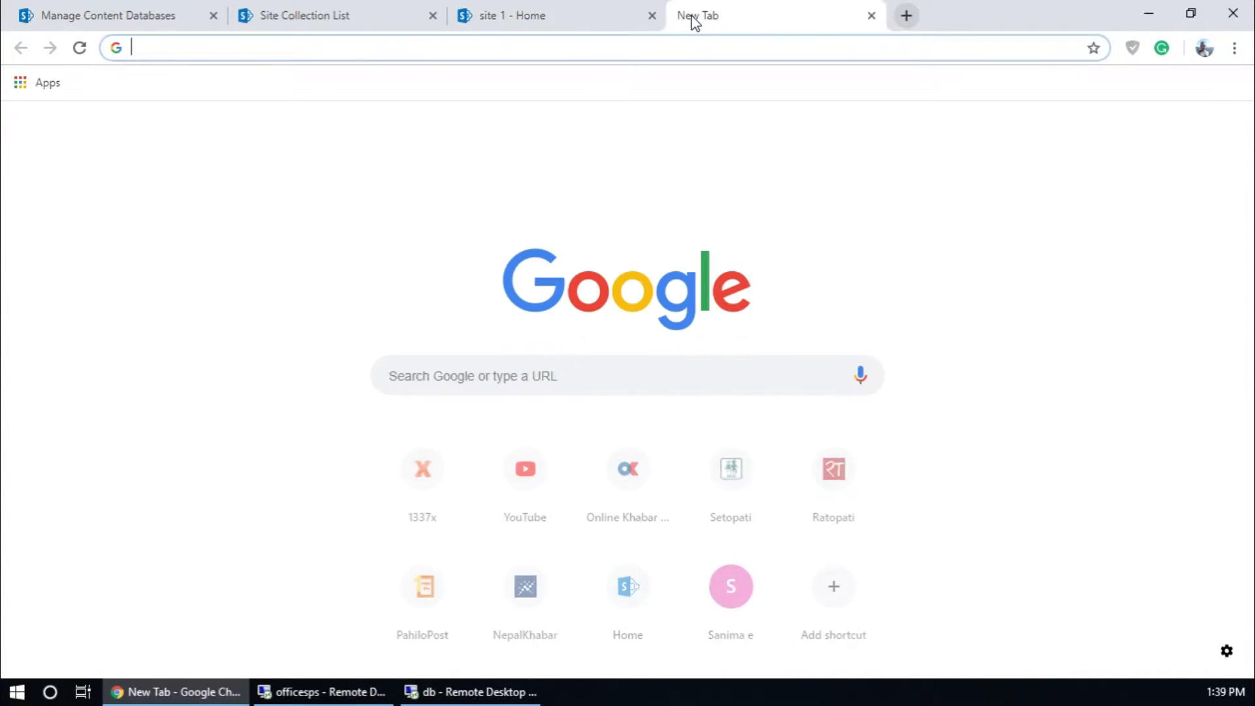
pyautogui.write('http://sp13:2727/sites/site1')
pyautogui.press('BackSpace')
pyautogui.write('2')
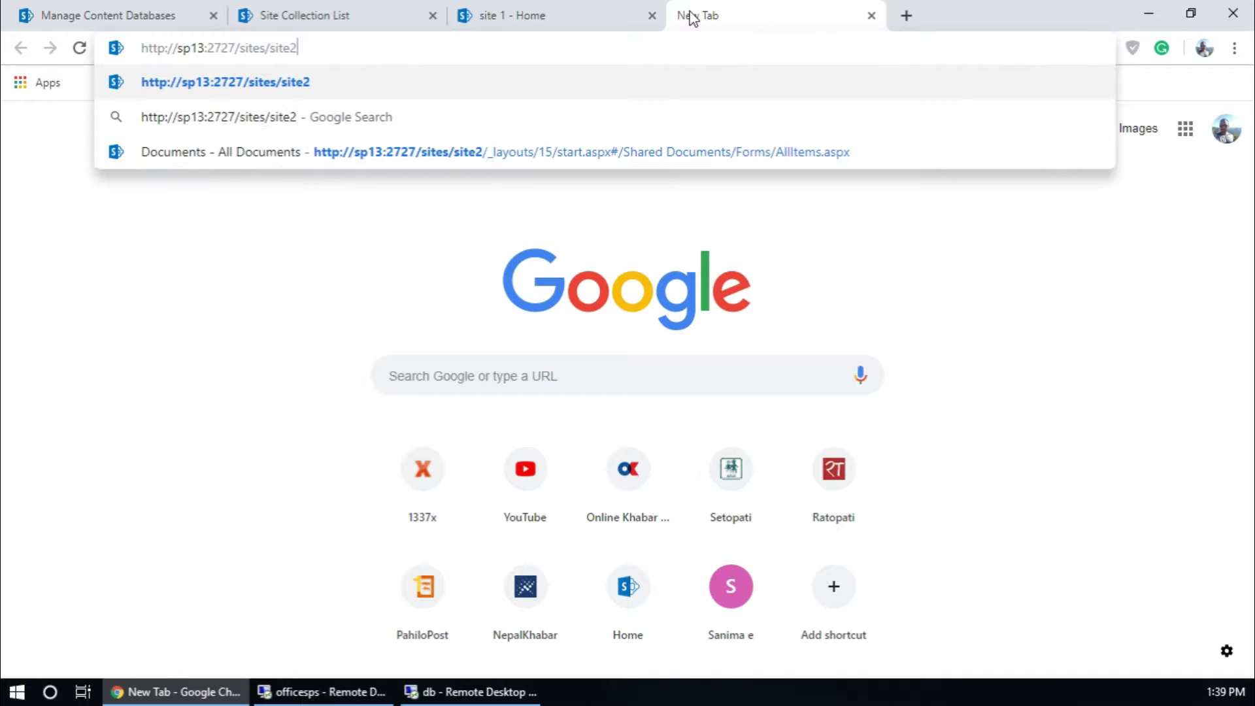
pyautogui.press('Return')
# - Review the documents on the home pages of site 1 and site 2
pyautogui.click(574, 14)
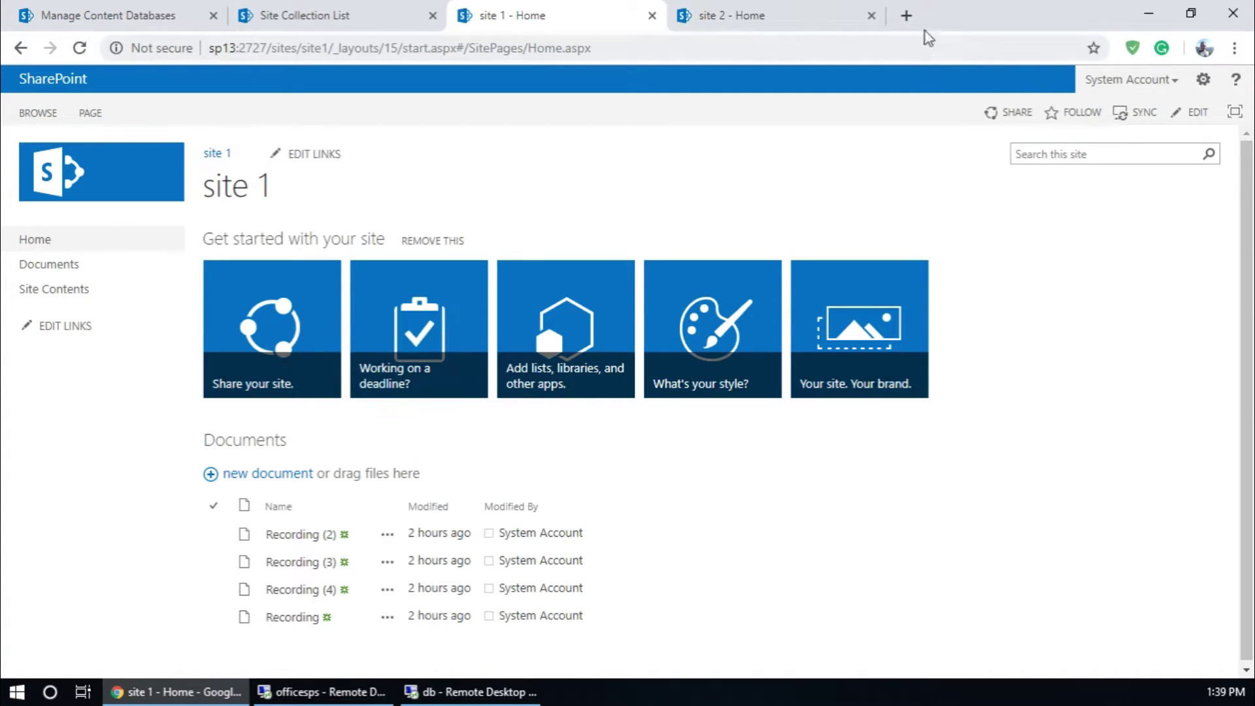
pyautogui.click(804, 9)
pyautogui.scroll(-1, 525, 440)
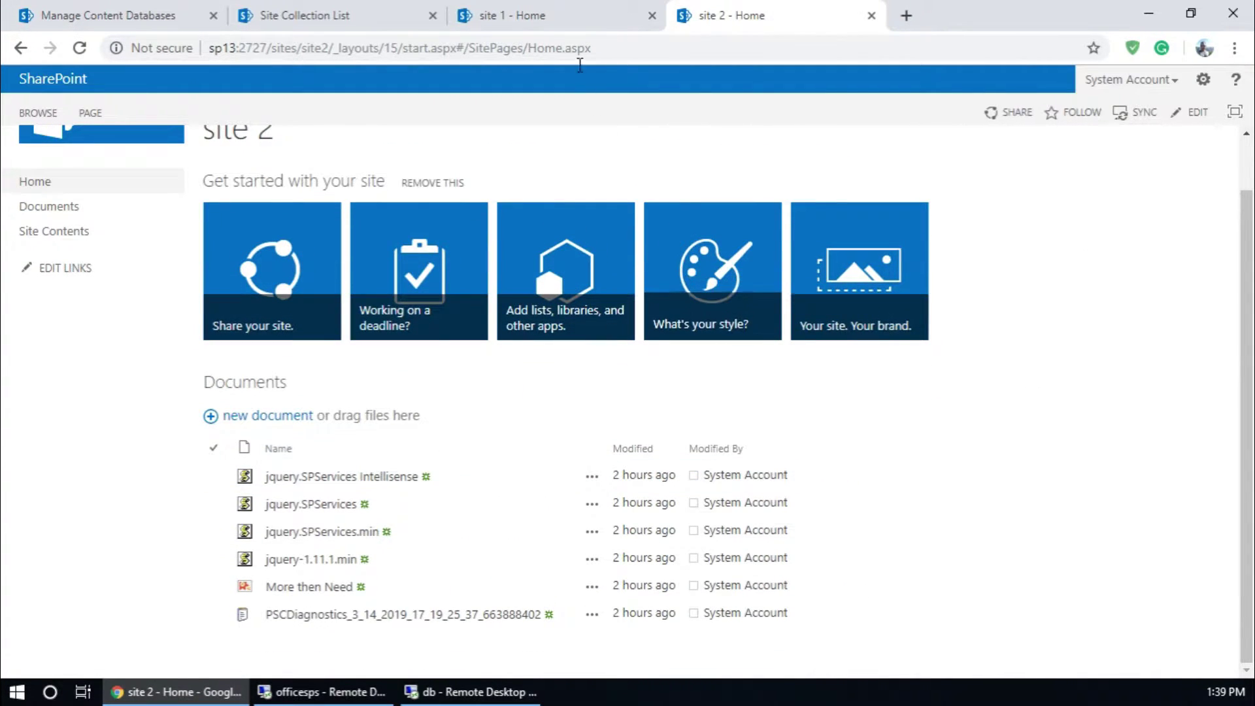
pyautogui.click(467, 18)
# - Return to sp13's content database page and highlight the full name of SharePoint - 2727's database
pyautogui.click(257, 26)
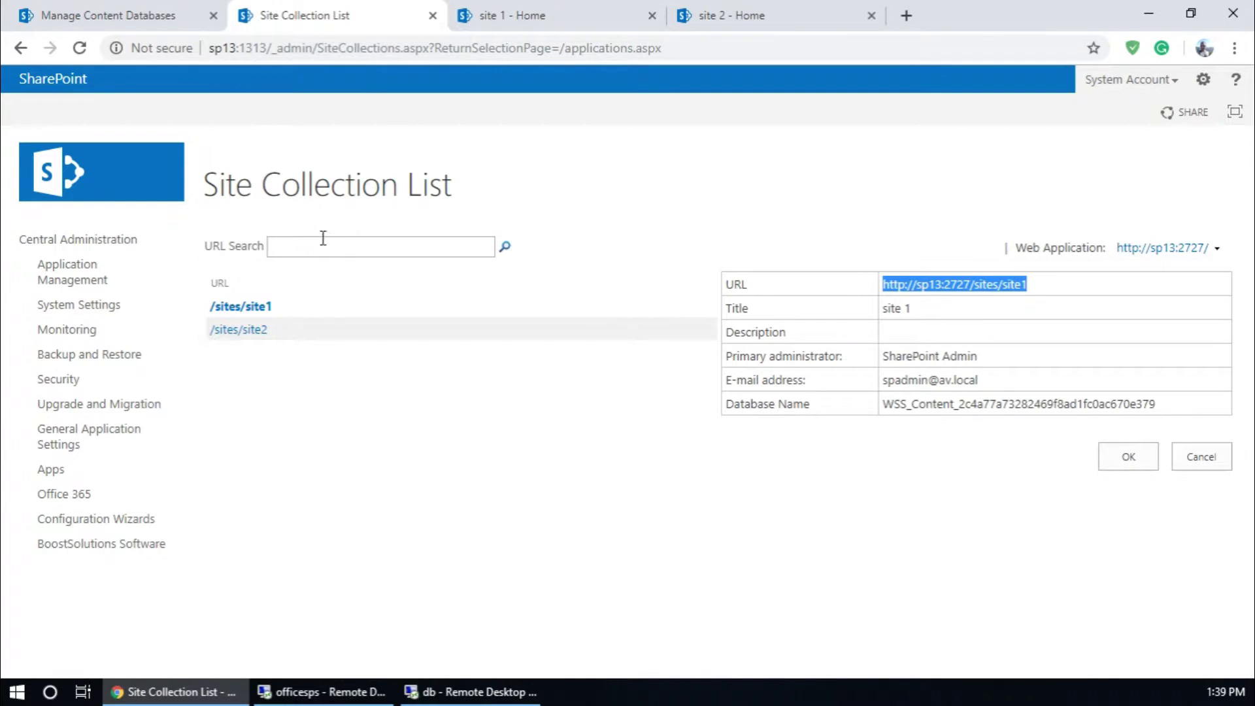
pyautogui.click(164, 20)
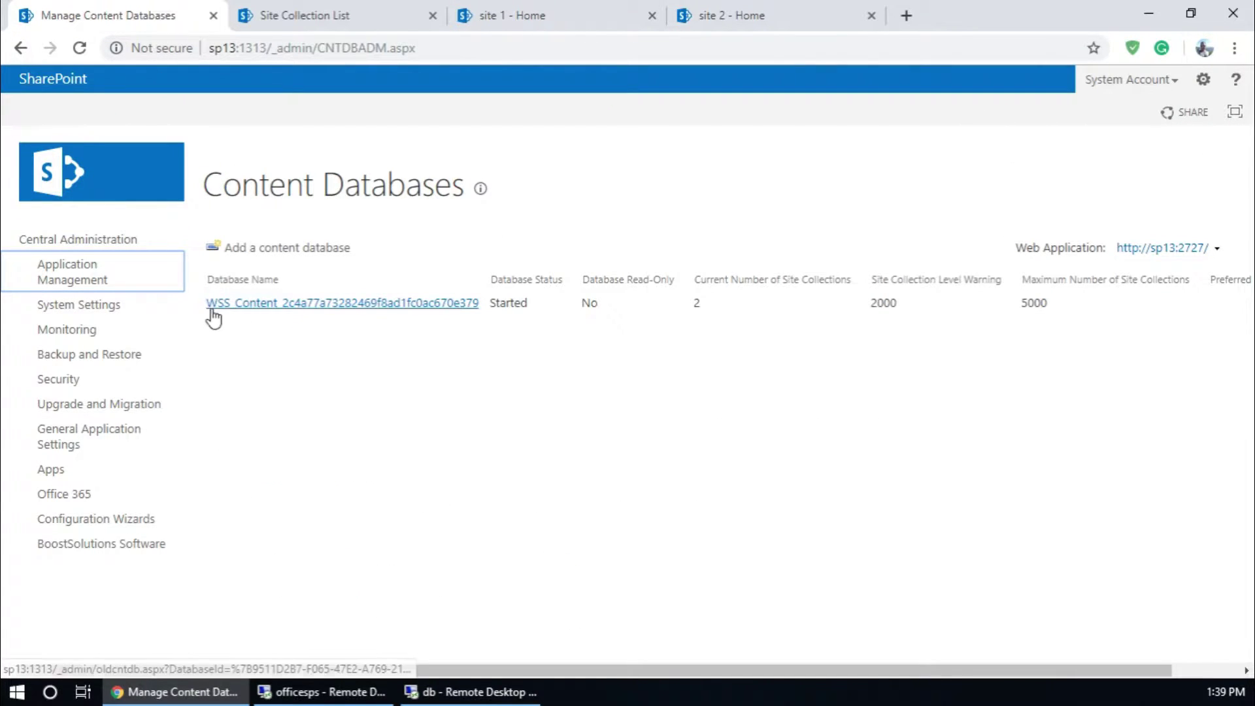
pyautogui.moveTo(205, 305); pyautogui.dragTo(479, 309)
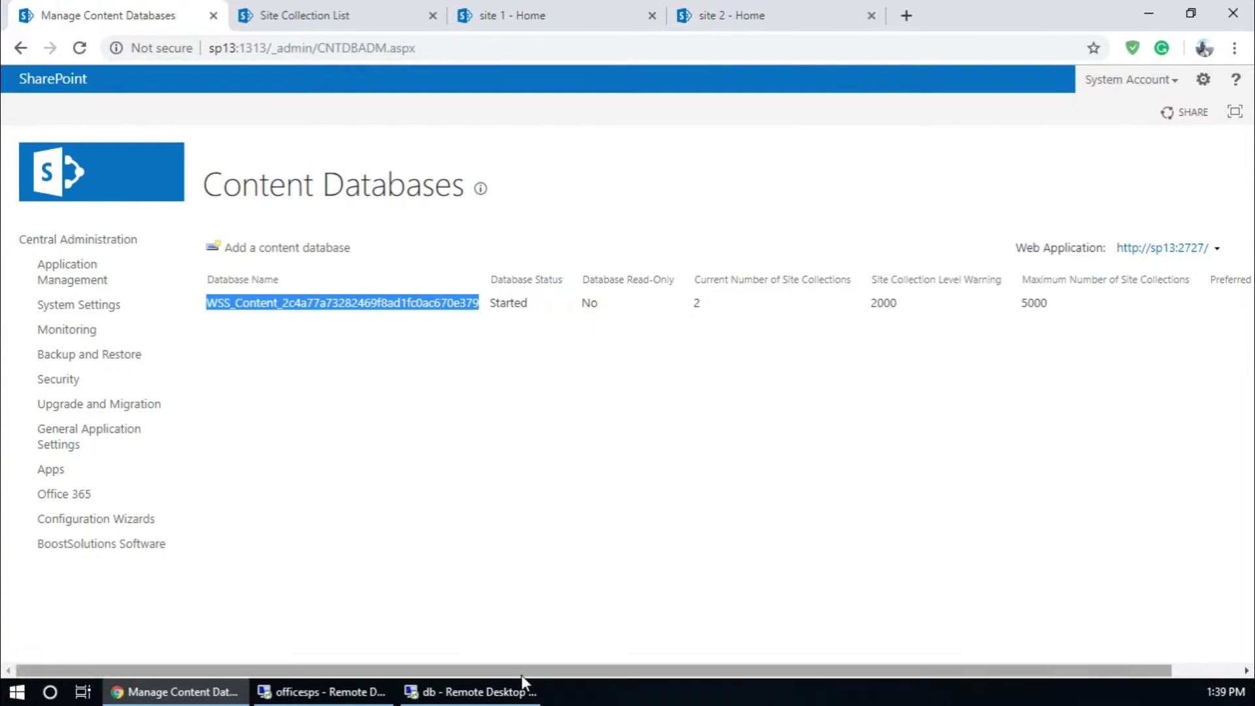
# - Switch to the db server, start SQL Server Management Studio, connect to the local server, and expand its databases
pyautogui.moveTo(480, 696)
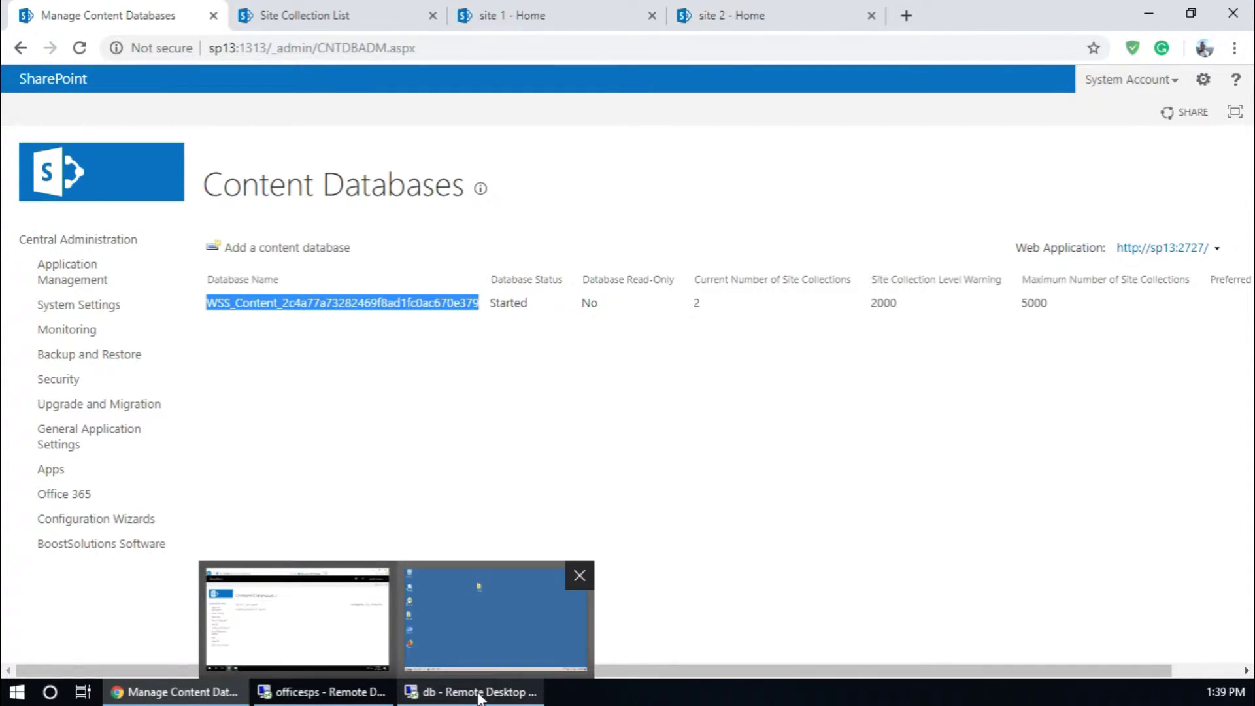
pyautogui.click(479, 695)
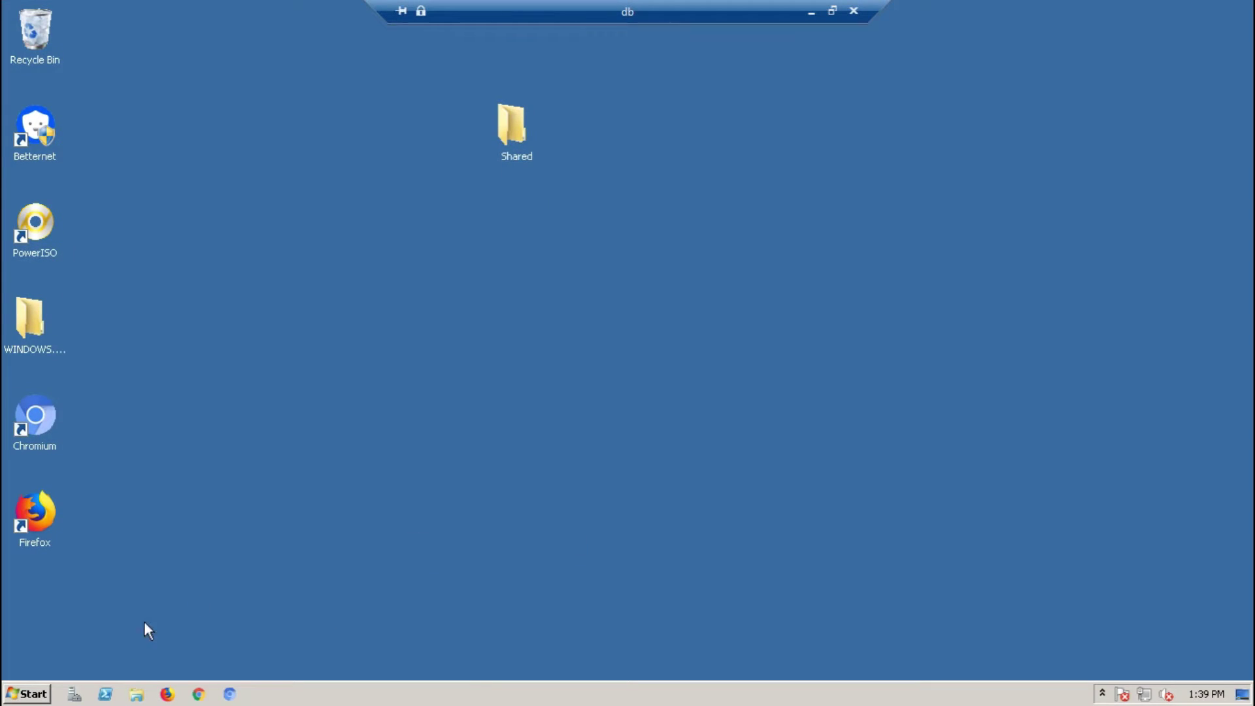
pyautogui.click(27, 695)
pyautogui.click(120, 278)
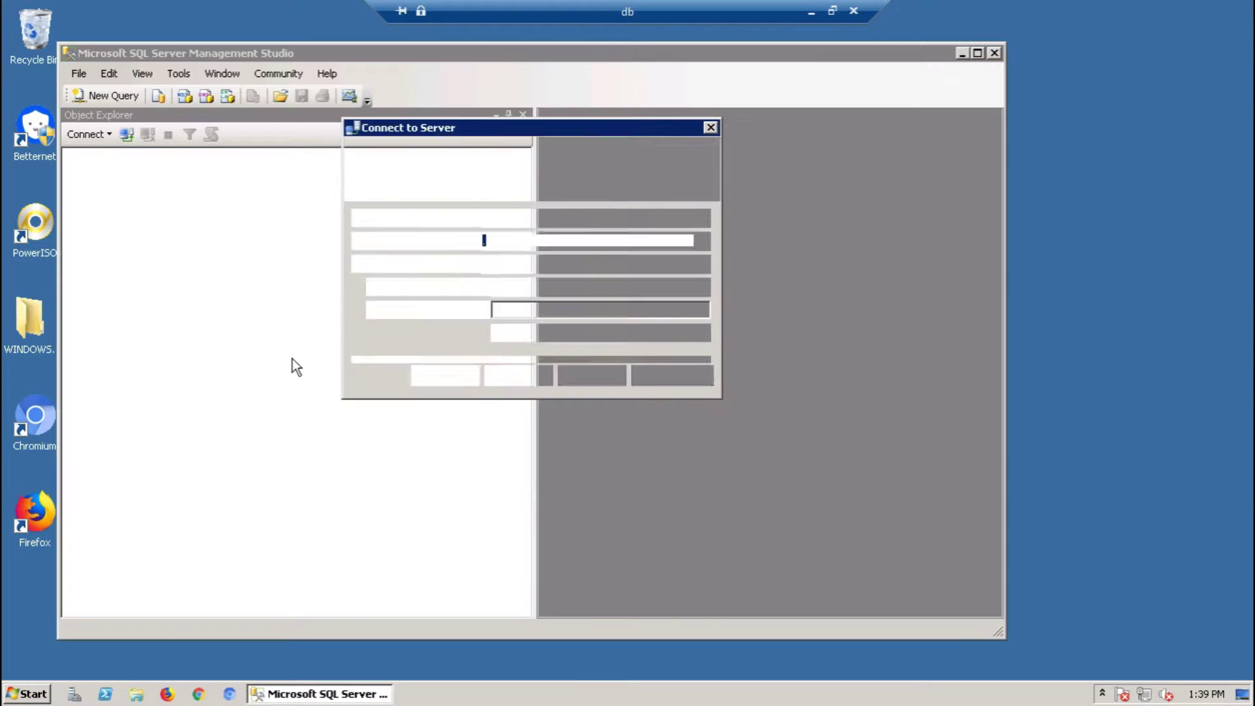
pyautogui.click(439, 373)
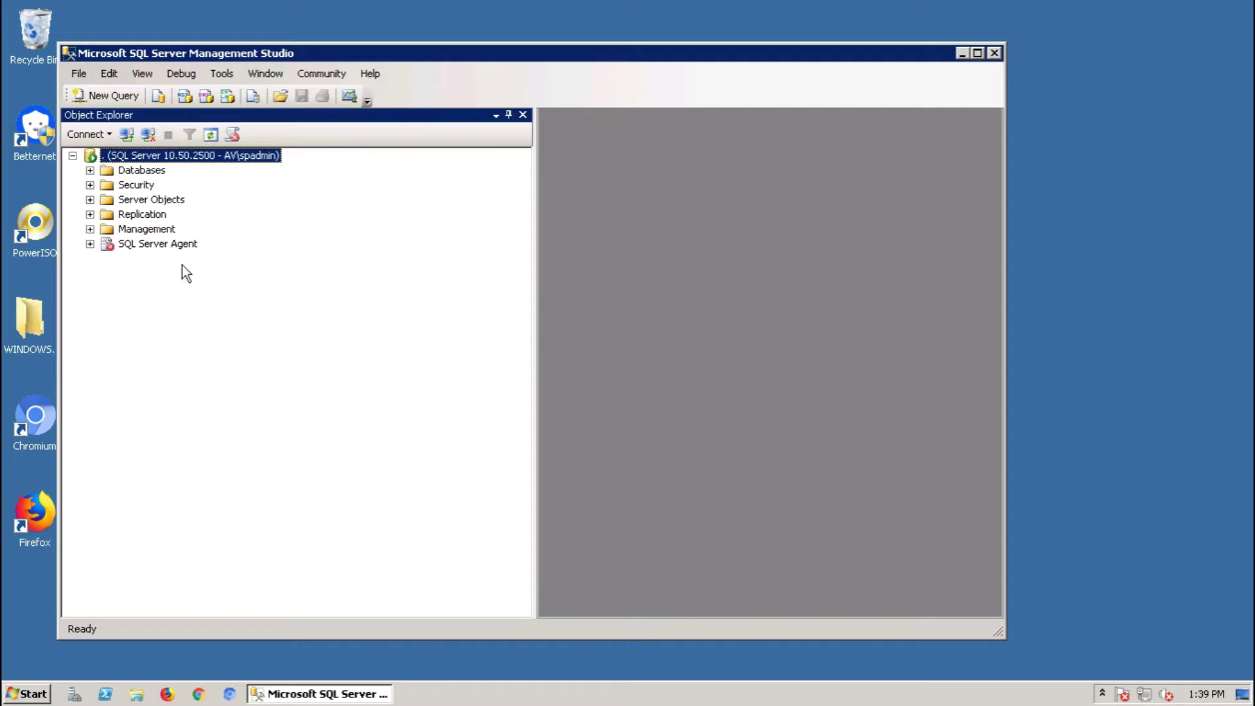
pyautogui.doubleClick(143, 172)
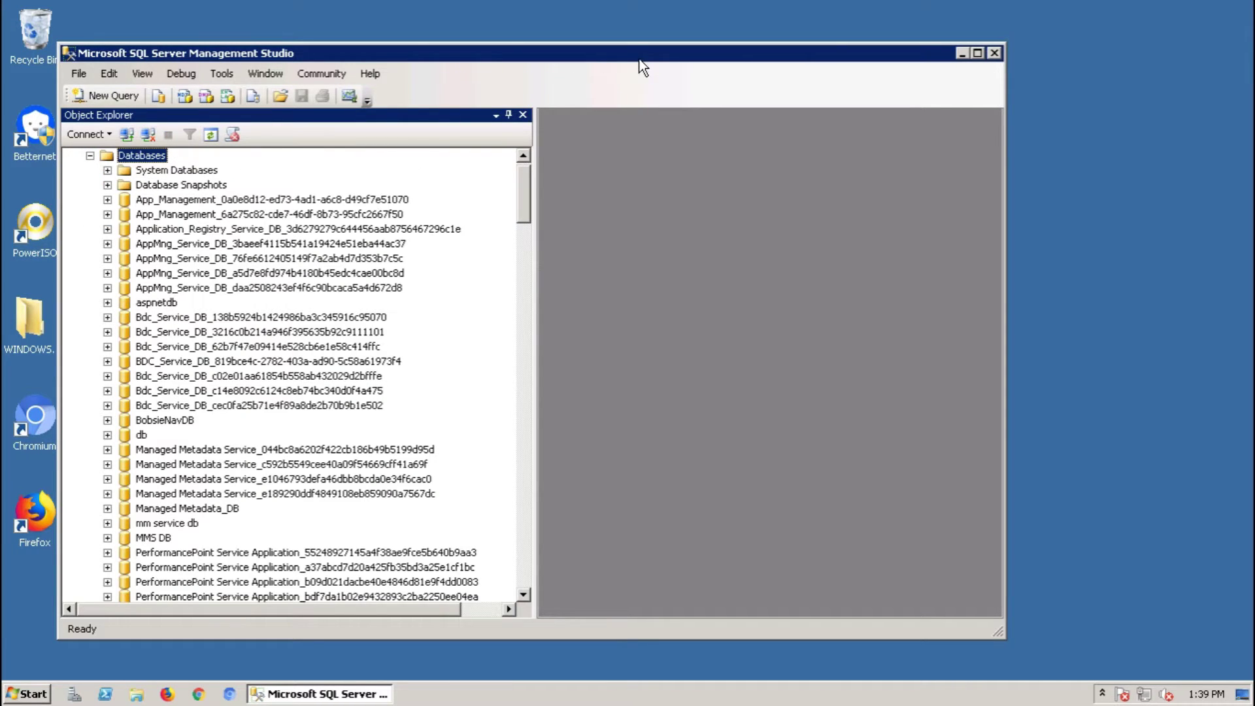
# - Recheck the content database name on sp13 and select WSS_Content_2c4a77a73282469f8ad1fc0ac670e379 in SQL Server Management Studio on the db server
pyautogui.moveTo(643, 65); pyautogui.dragTo(814, 81)
pyautogui.moveTo(763, 1)
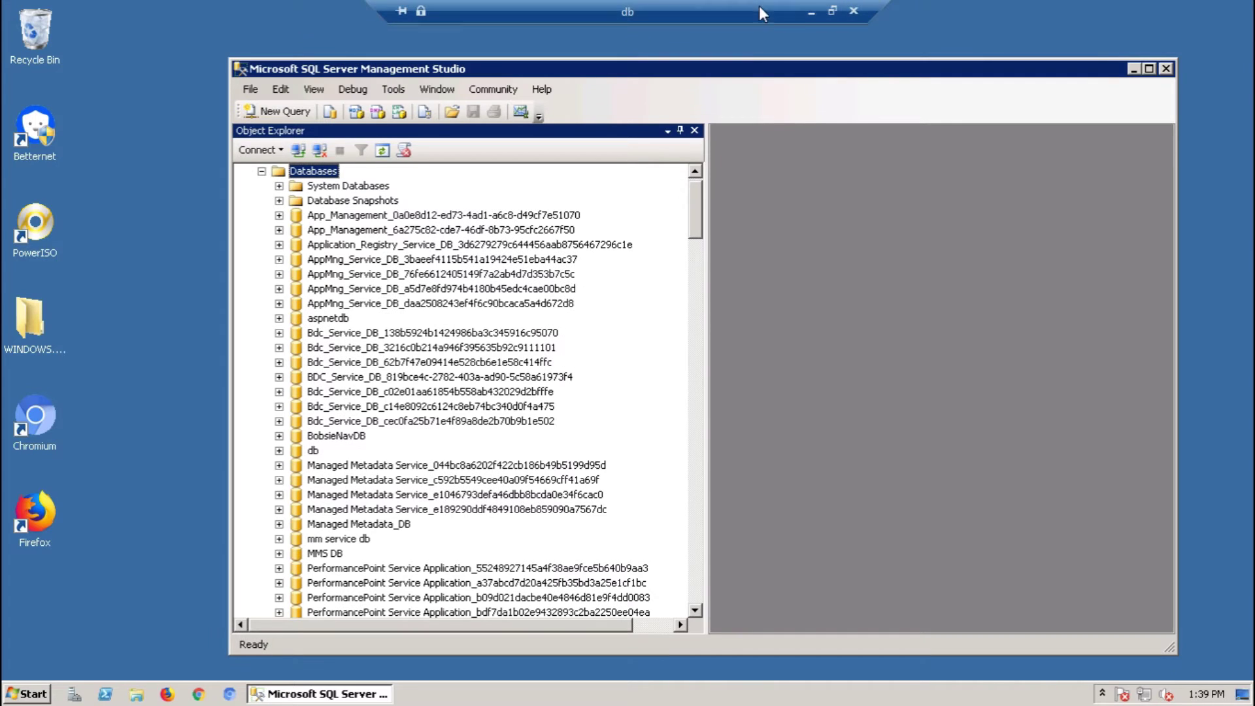
pyautogui.click(811, 13)
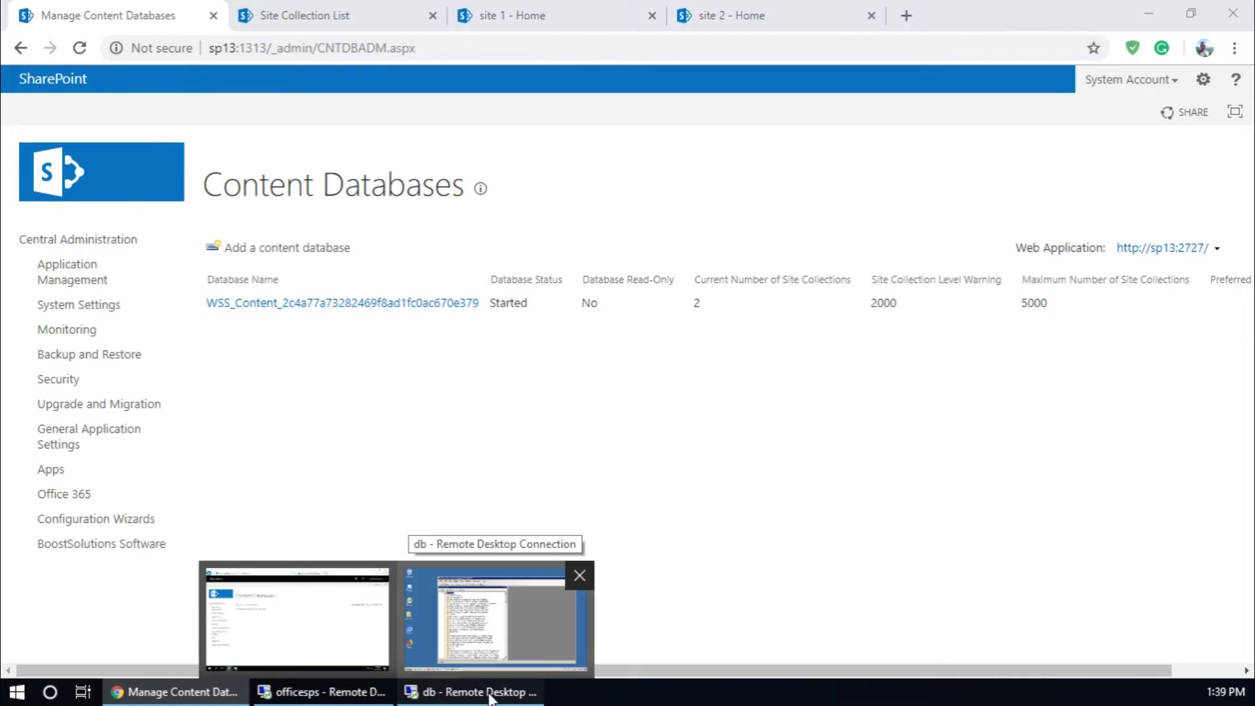
pyautogui.click(454, 693)
pyautogui.scroll(-7, 484, 516)
pyautogui.scroll(-15, 487, 518)
pyautogui.click(395, 261)
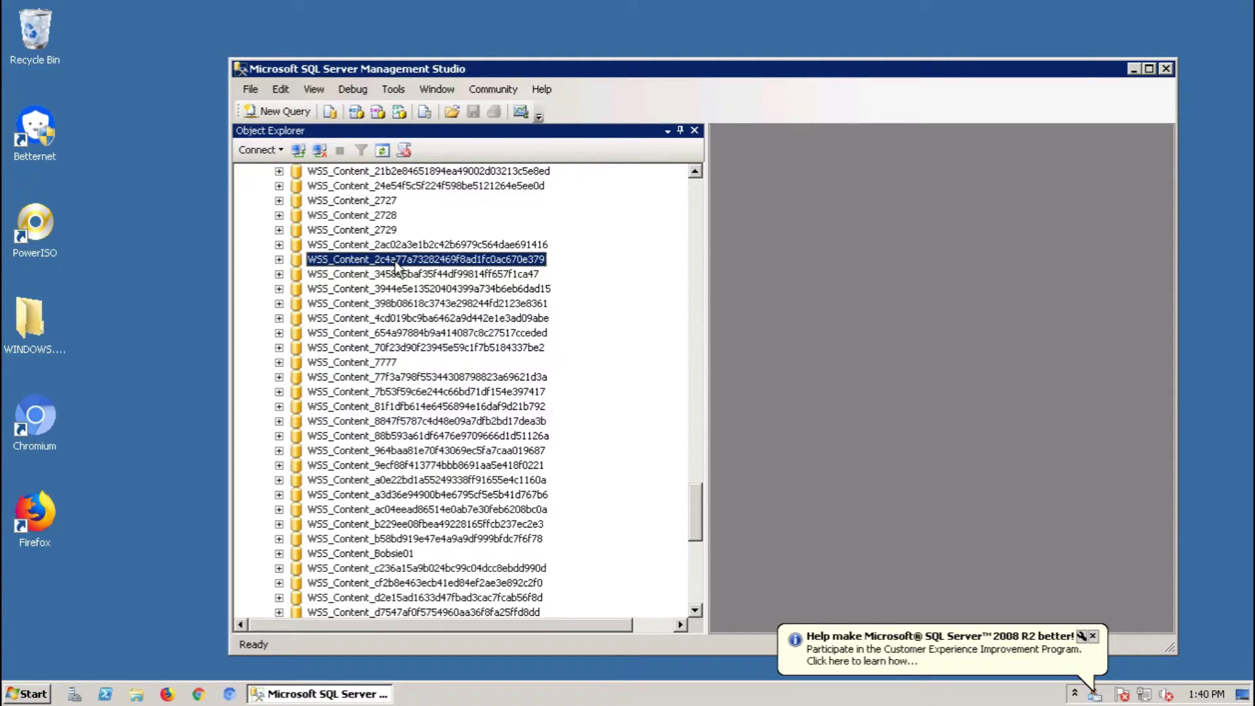
# - Set Database Read-Only to True in the options of WSS_Content_2c4a77a73282469f8ad1fc0ac670e379 and agree to closing its other connections
pyautogui.rightClick(456, 258)
pyautogui.click(517, 523)
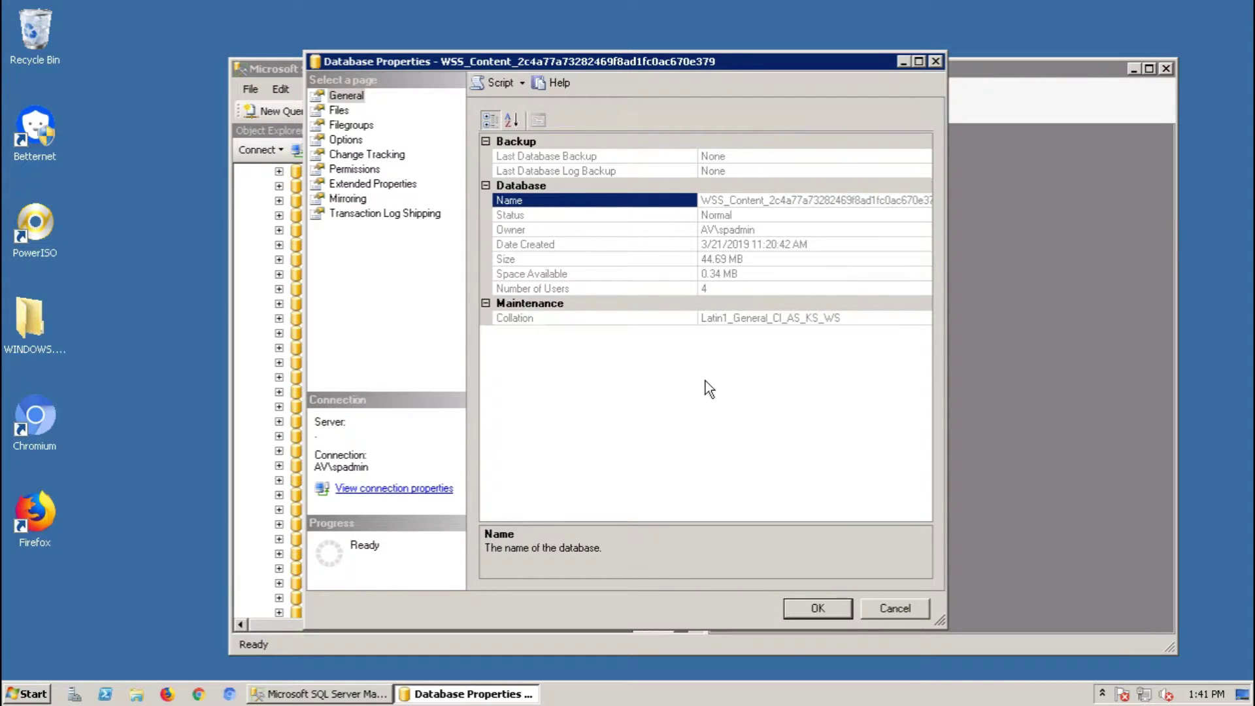
pyautogui.click(347, 140)
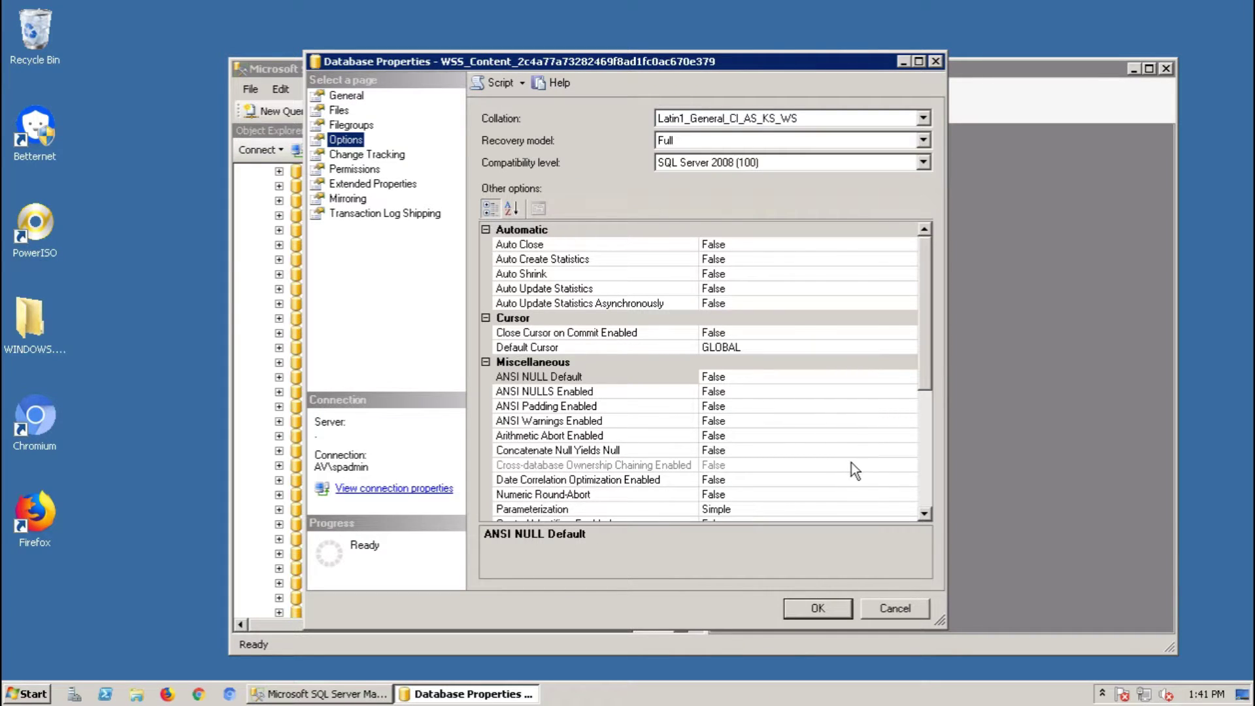
pyautogui.moveTo(929, 319); pyautogui.dragTo(921, 543)
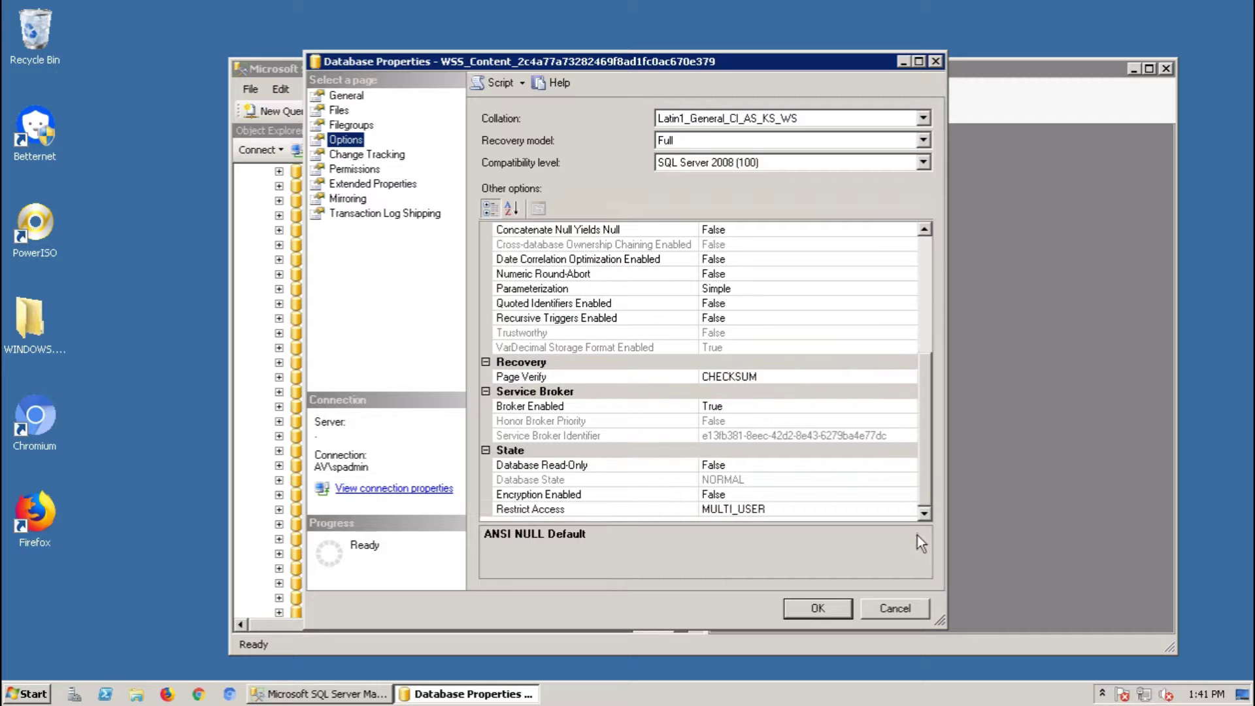
pyautogui.click(739, 464)
pyautogui.click(909, 466)
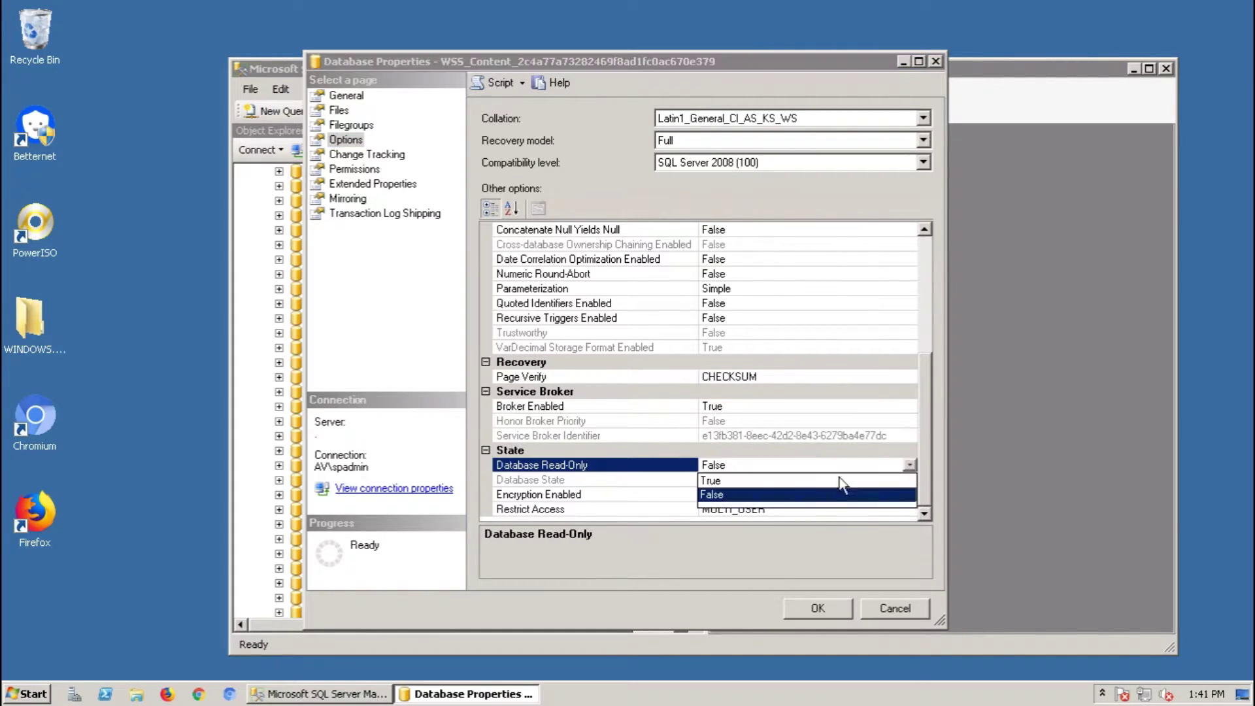
pyautogui.click(736, 487)
pyautogui.click(809, 603)
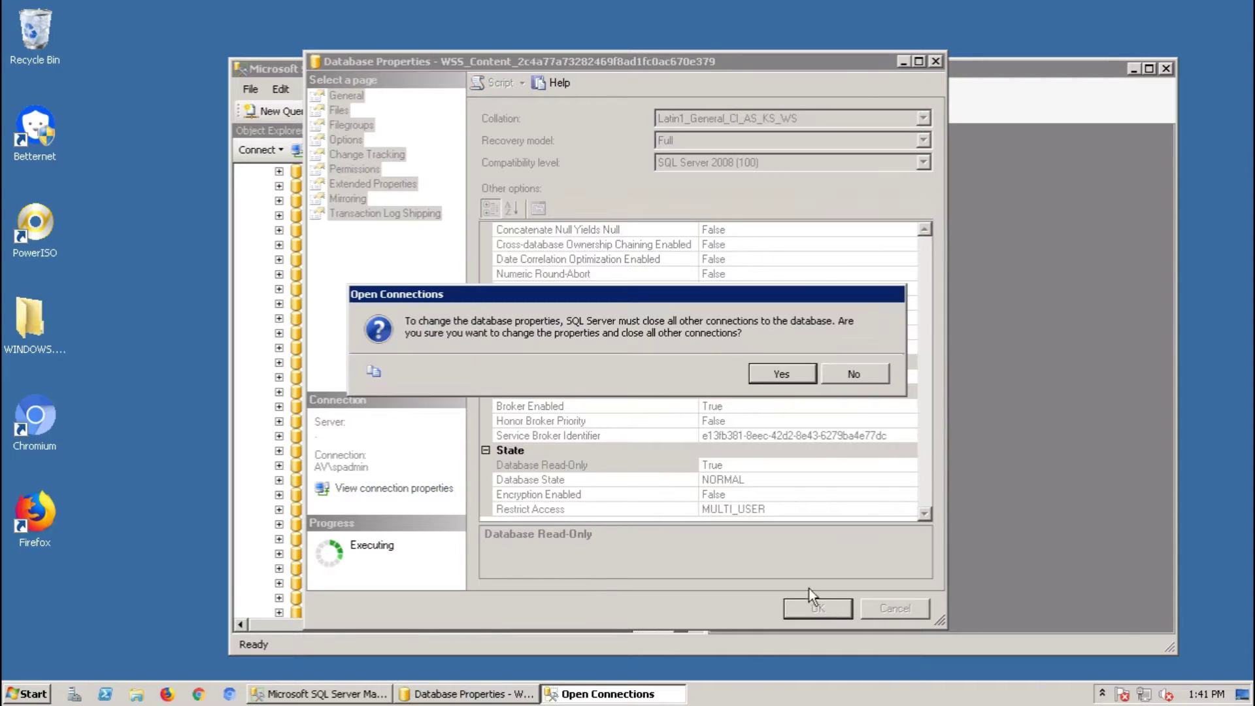
pyautogui.click(783, 373)
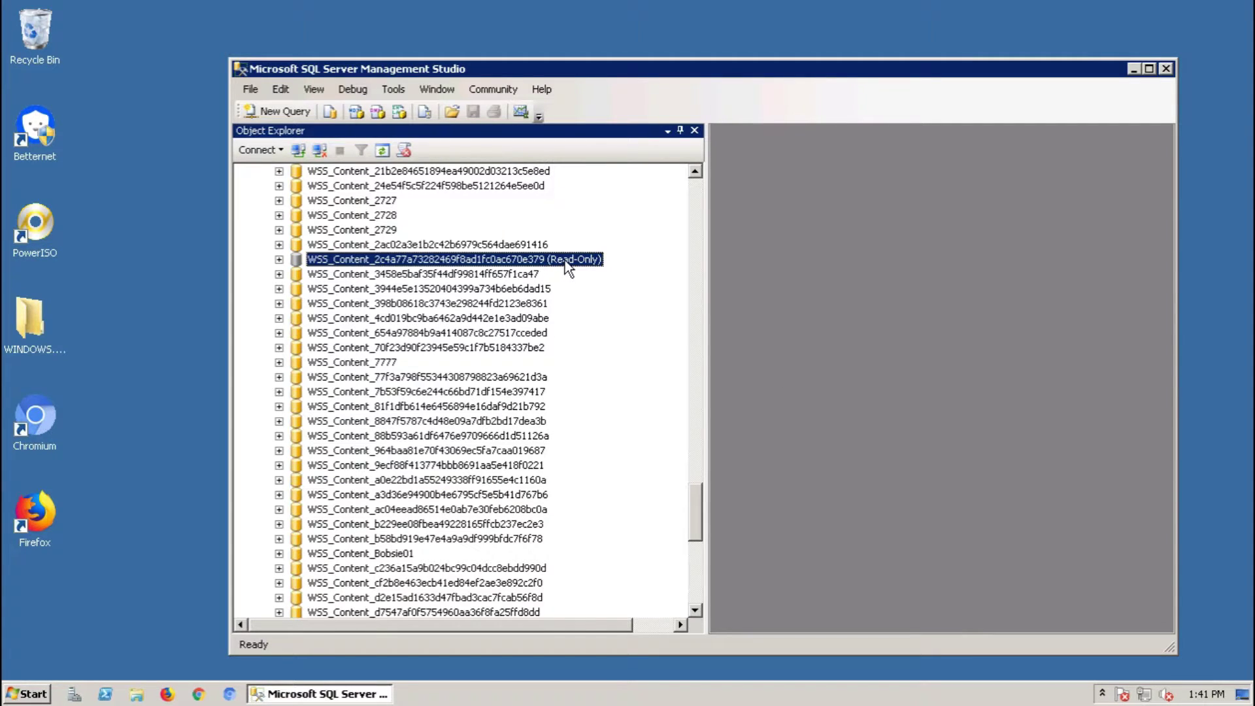
# - Set up a full backup of the read-only content database with C:\SP13BACKUP\SP13BACKUP.bak as its only destination, removing the default one
pyautogui.rightClick(534, 261)
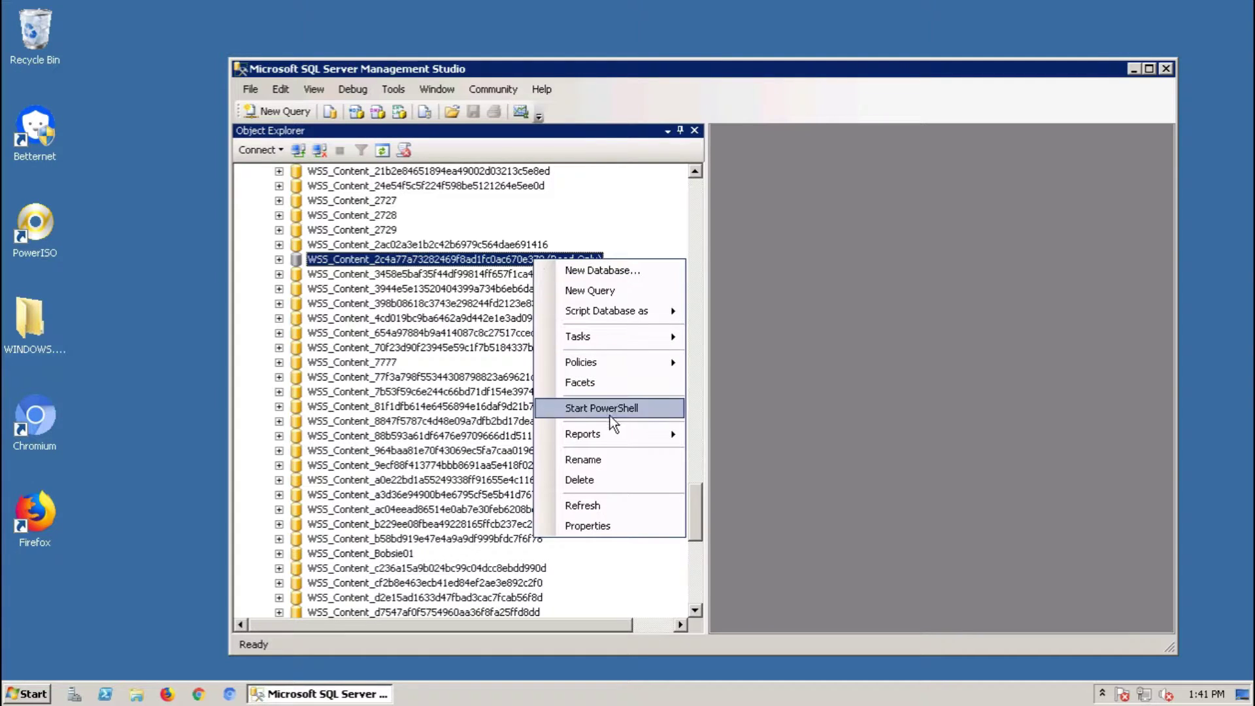
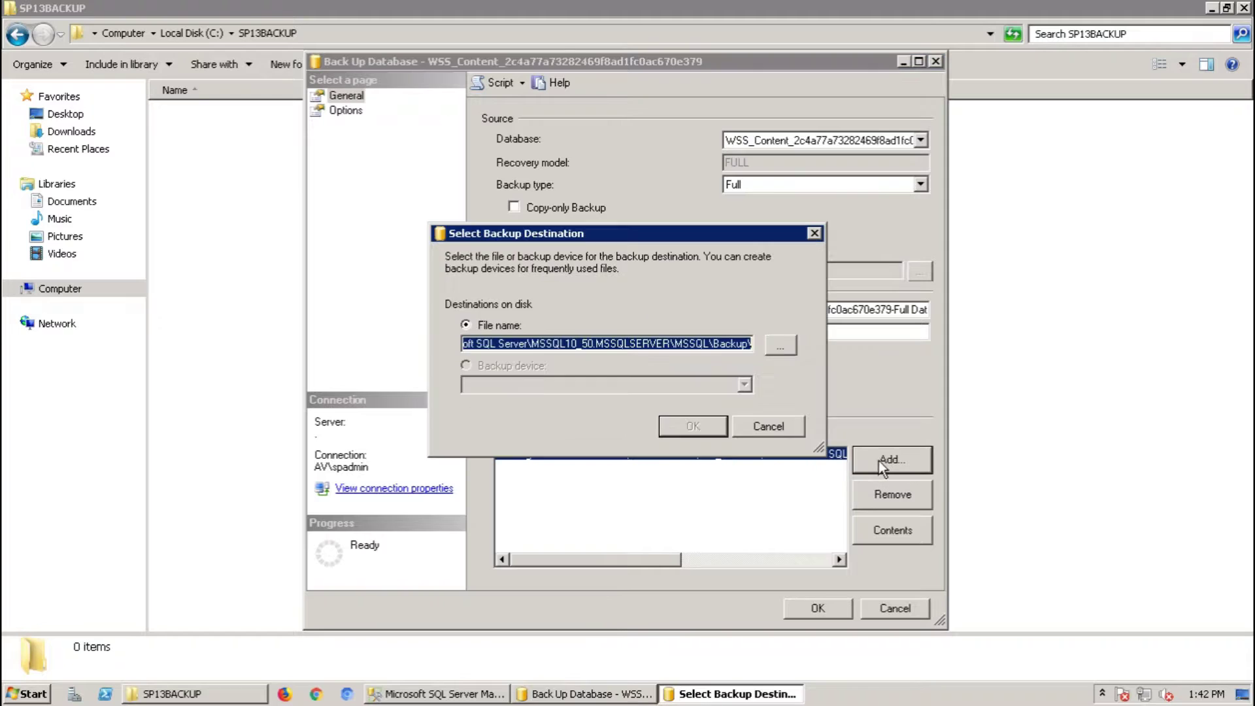
pyautogui.click(772, 348)
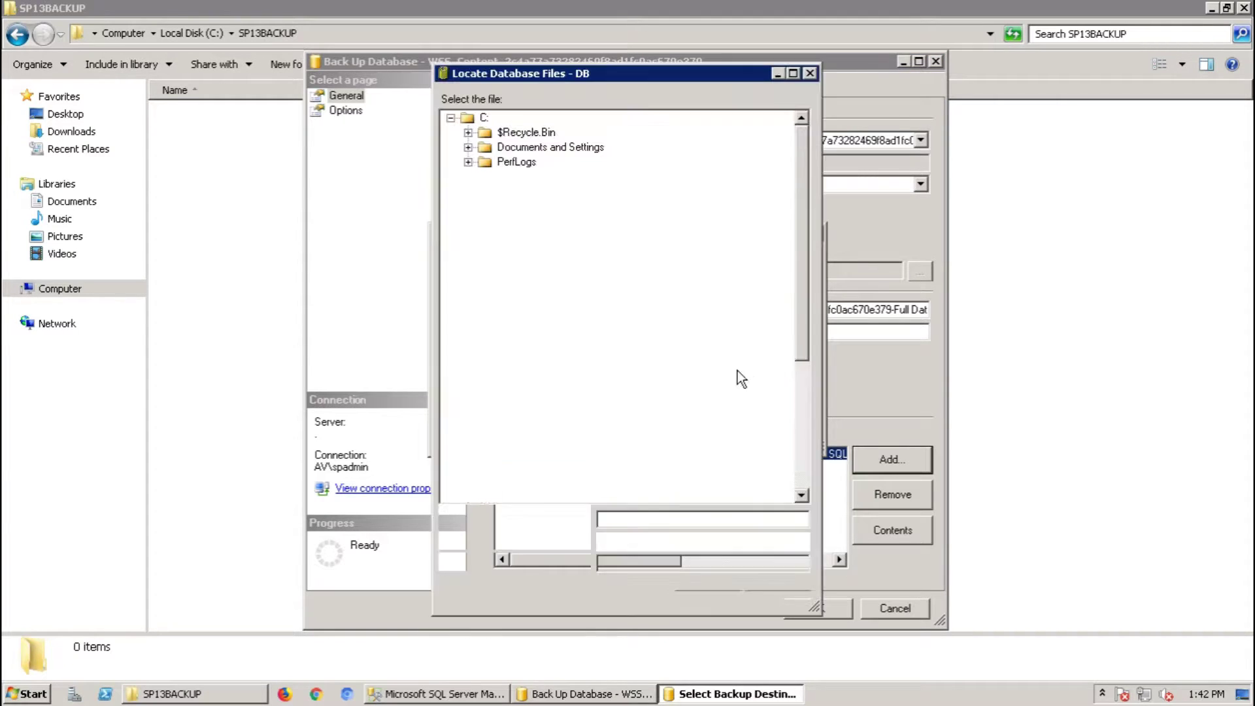
pyautogui.click(450, 118)
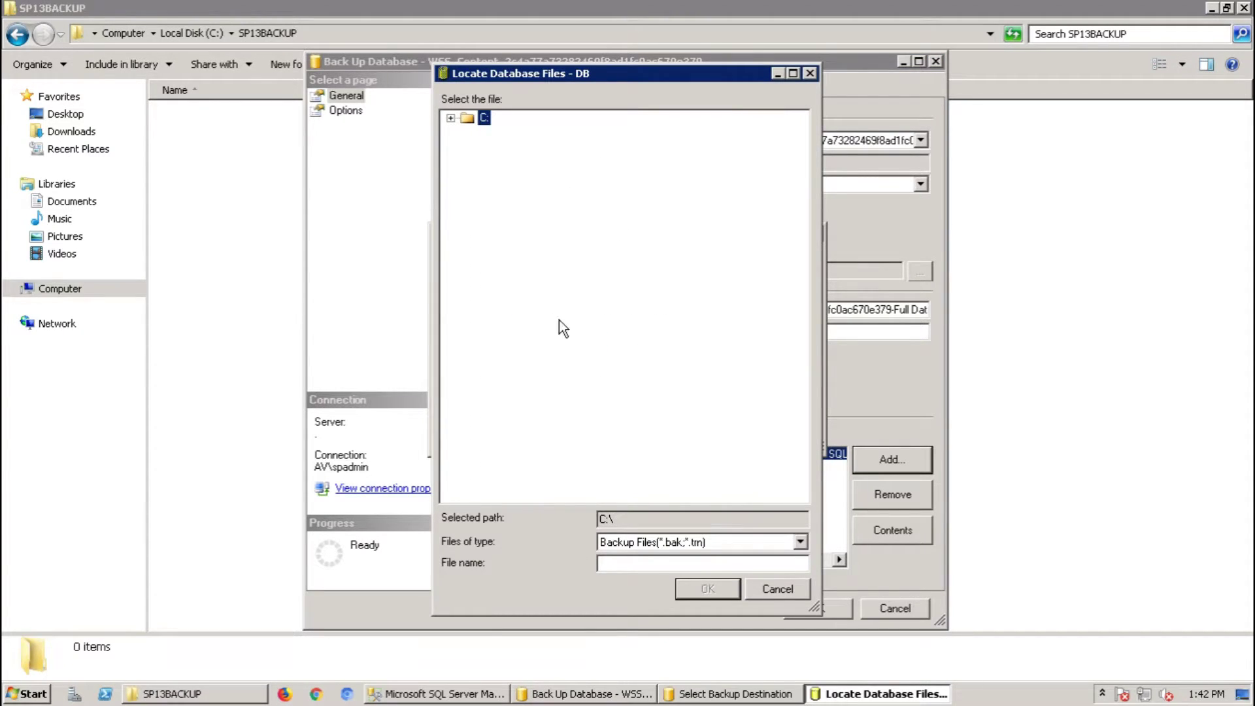
pyautogui.click(451, 119)
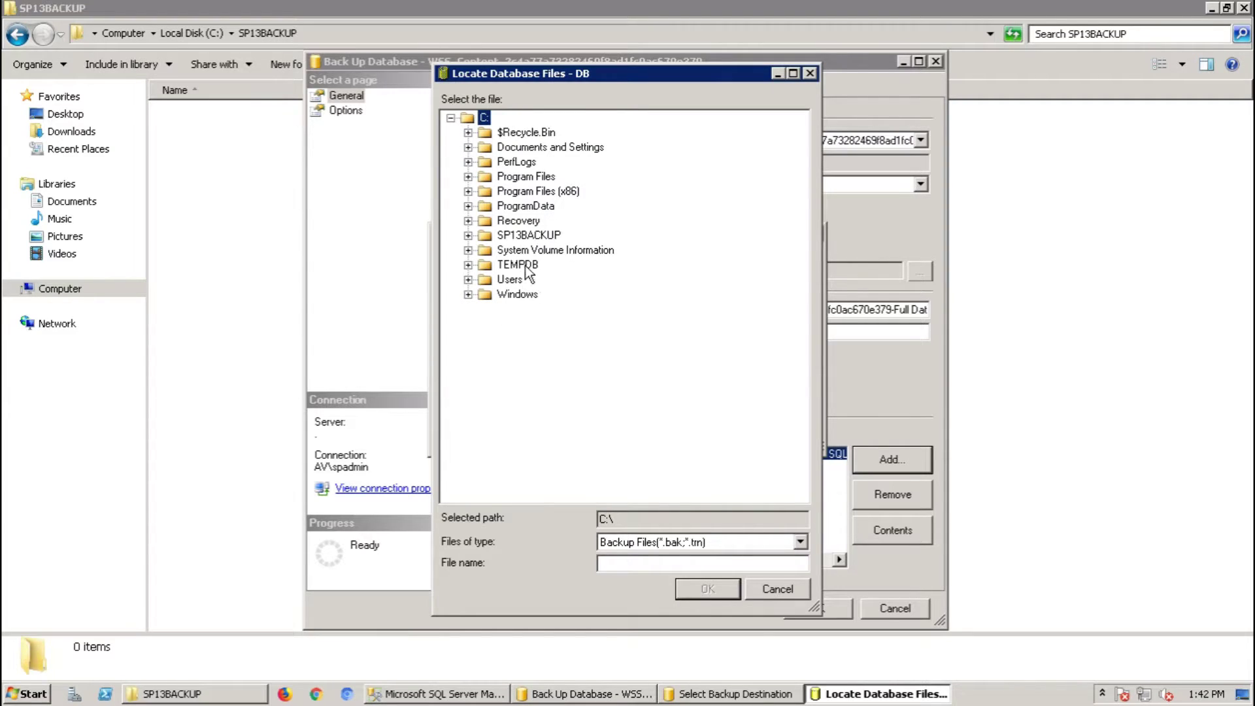
pyautogui.click(528, 236)
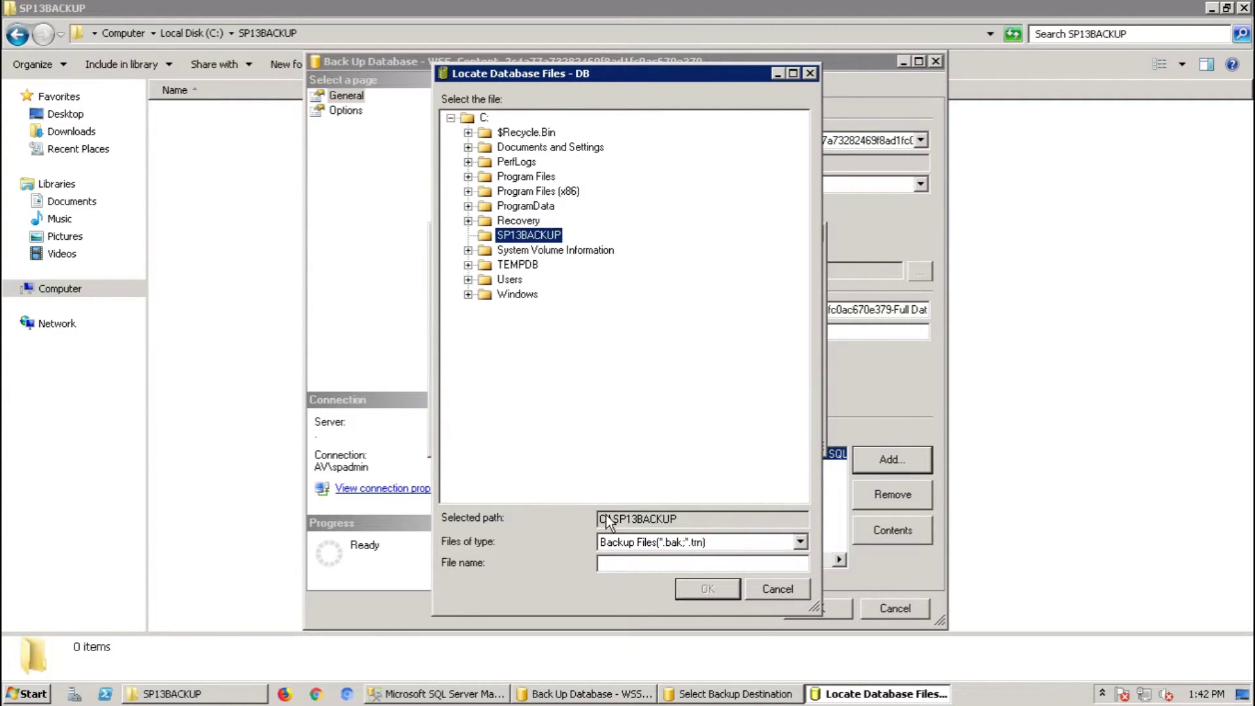
pyautogui.click(611, 563)
pyautogui.write('SP13BACKUP.bak')
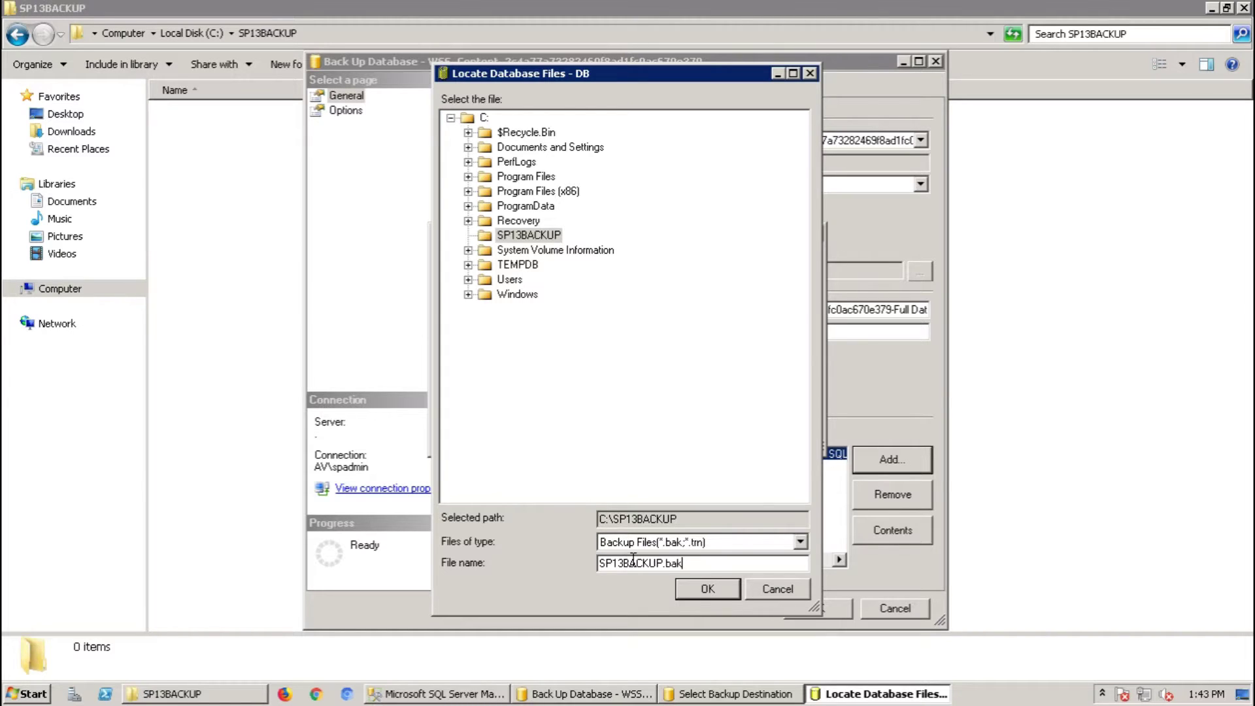
pyautogui.click(701, 592)
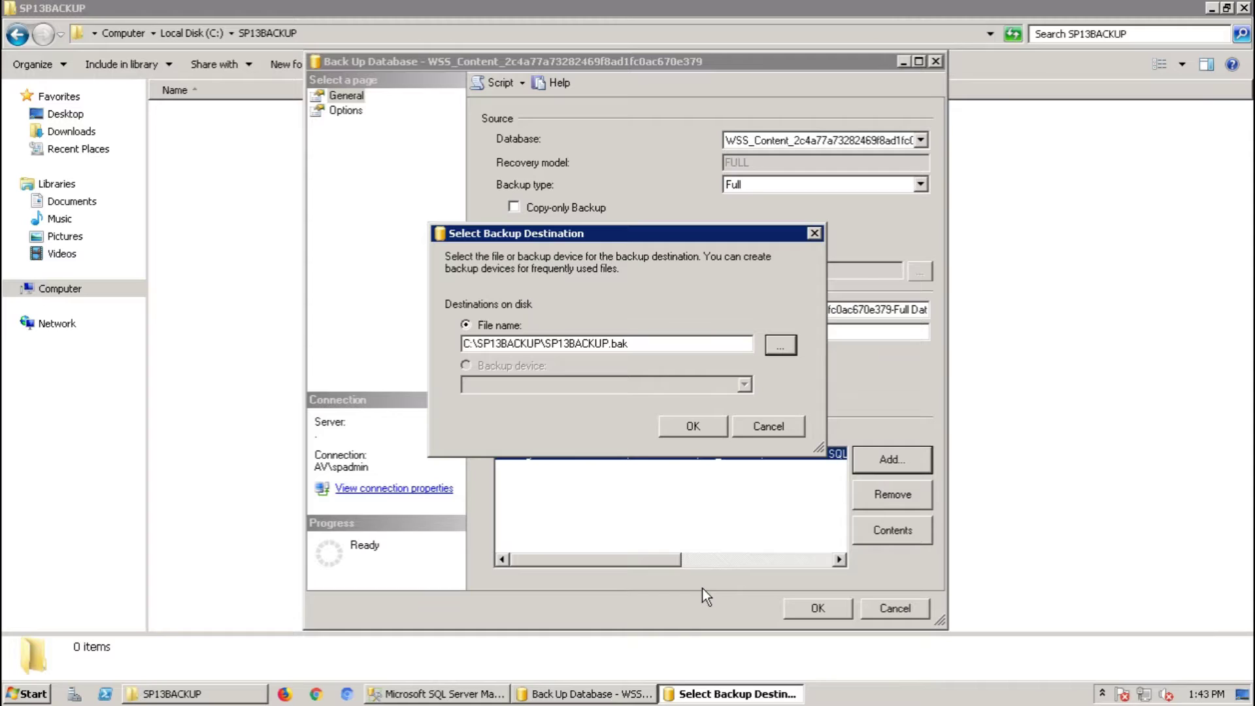
pyautogui.click(692, 425)
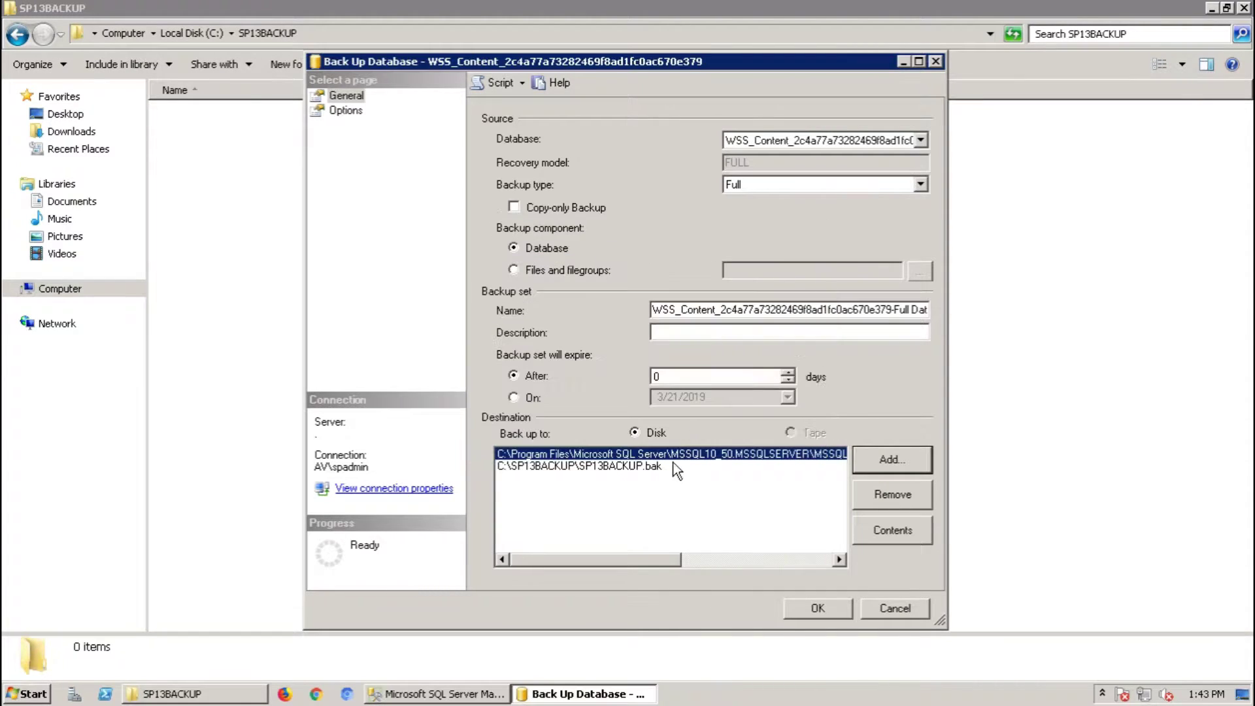
pyautogui.click(898, 500)
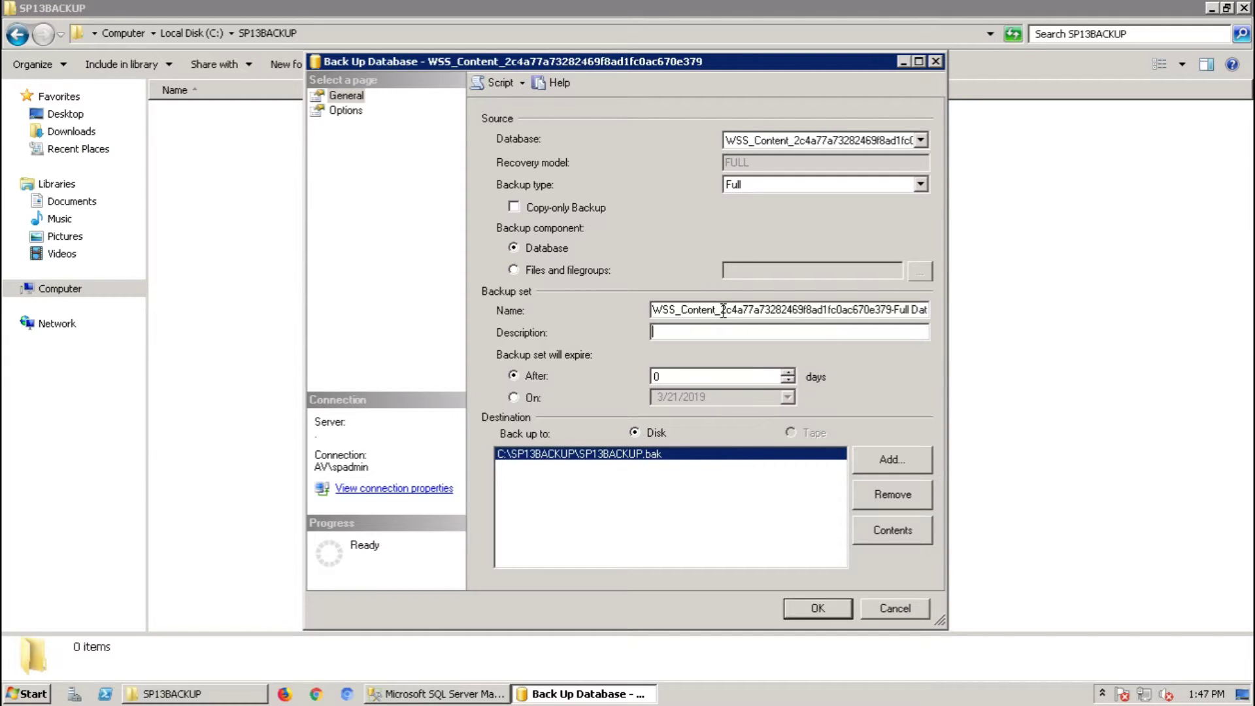
# - Rename the backup set to WSS_Content_sp13backup and run the database backup
pyautogui.moveTo(723, 310); pyautogui.dragTo(1037, 302)
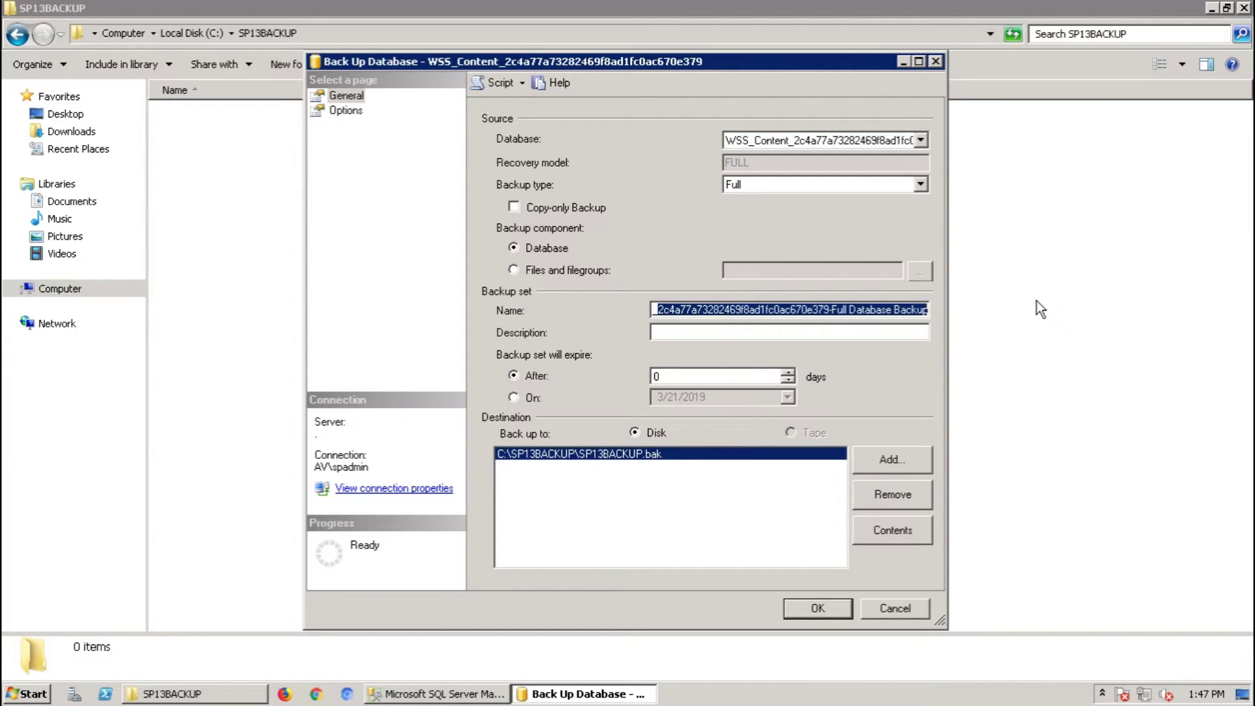
pyautogui.write('SP')
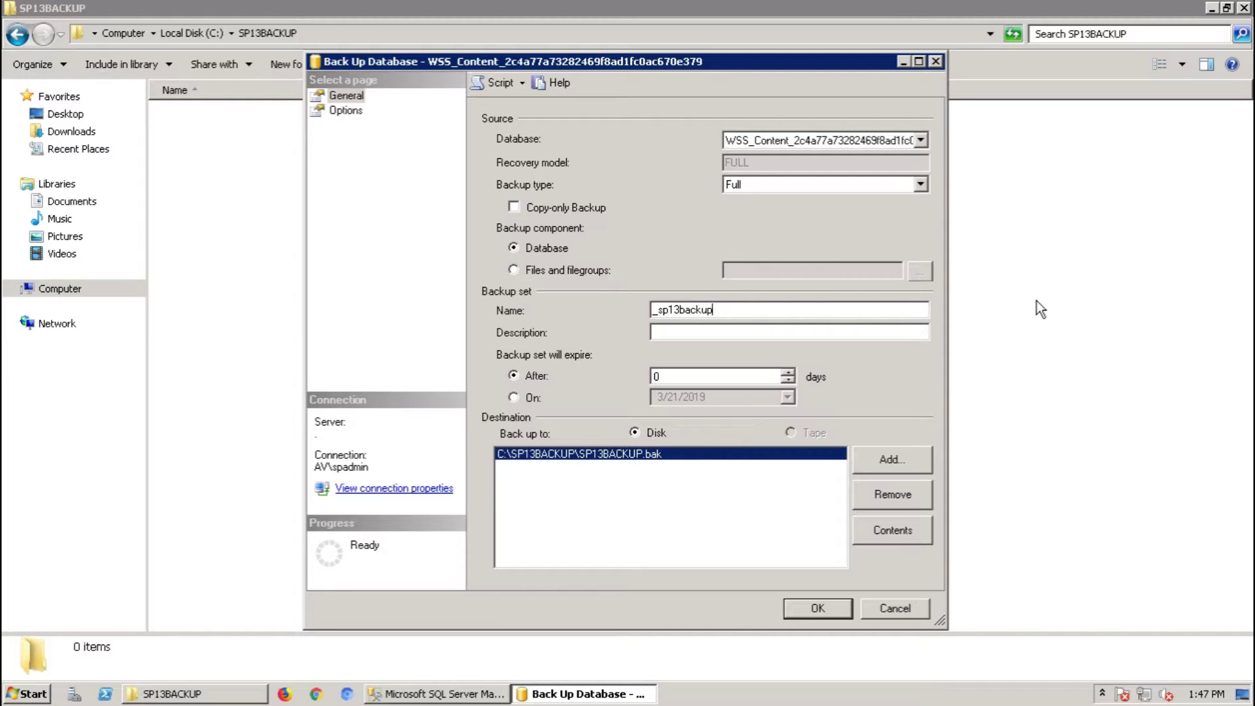
pyautogui.click(826, 608)
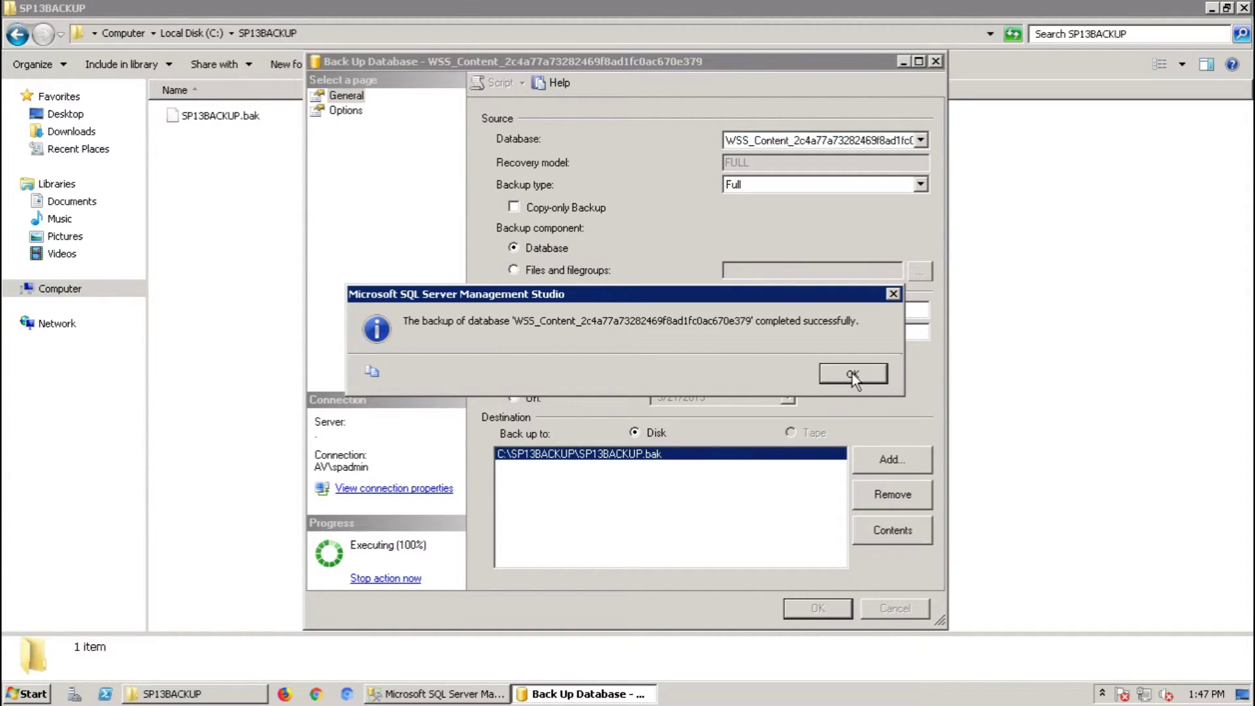
pyautogui.click(852, 374)
# - Copy SP13BACKUP.bak from the db server's SP13BACKUP folder and switch to the officesps remote session
pyautogui.click(251, 124)
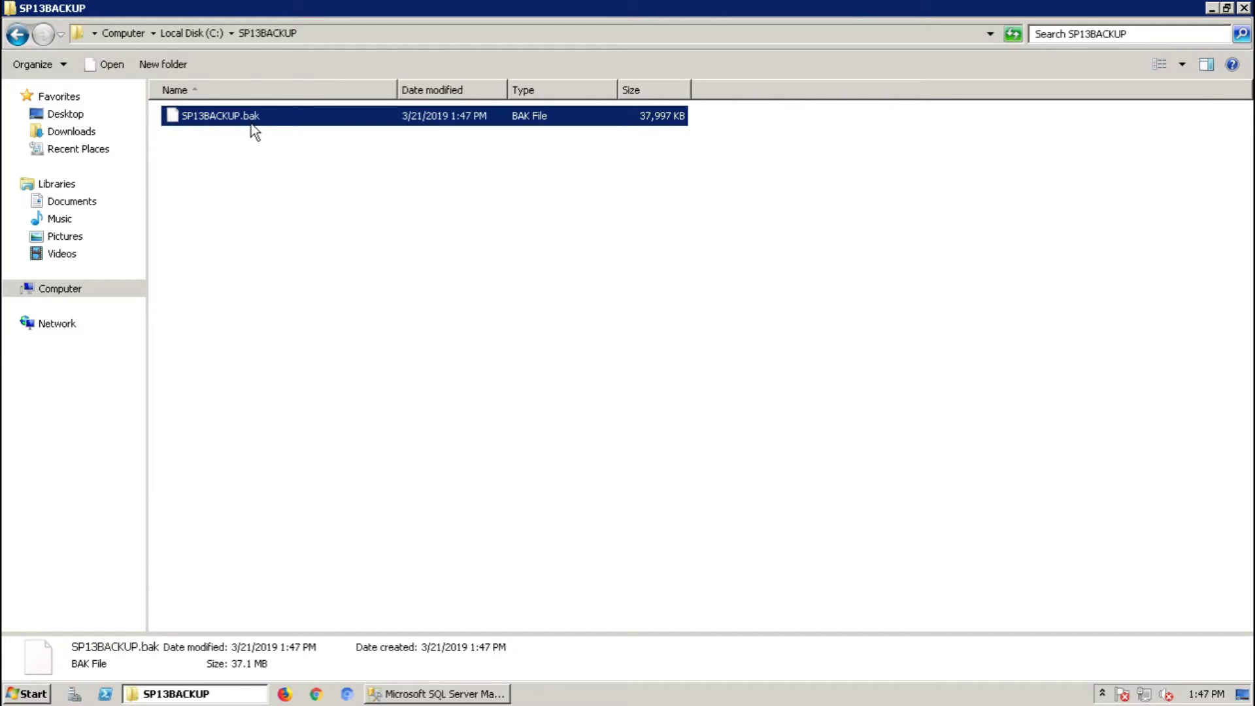
pyautogui.rightClick(251, 123)
pyautogui.click(282, 228)
pyautogui.click(808, 13)
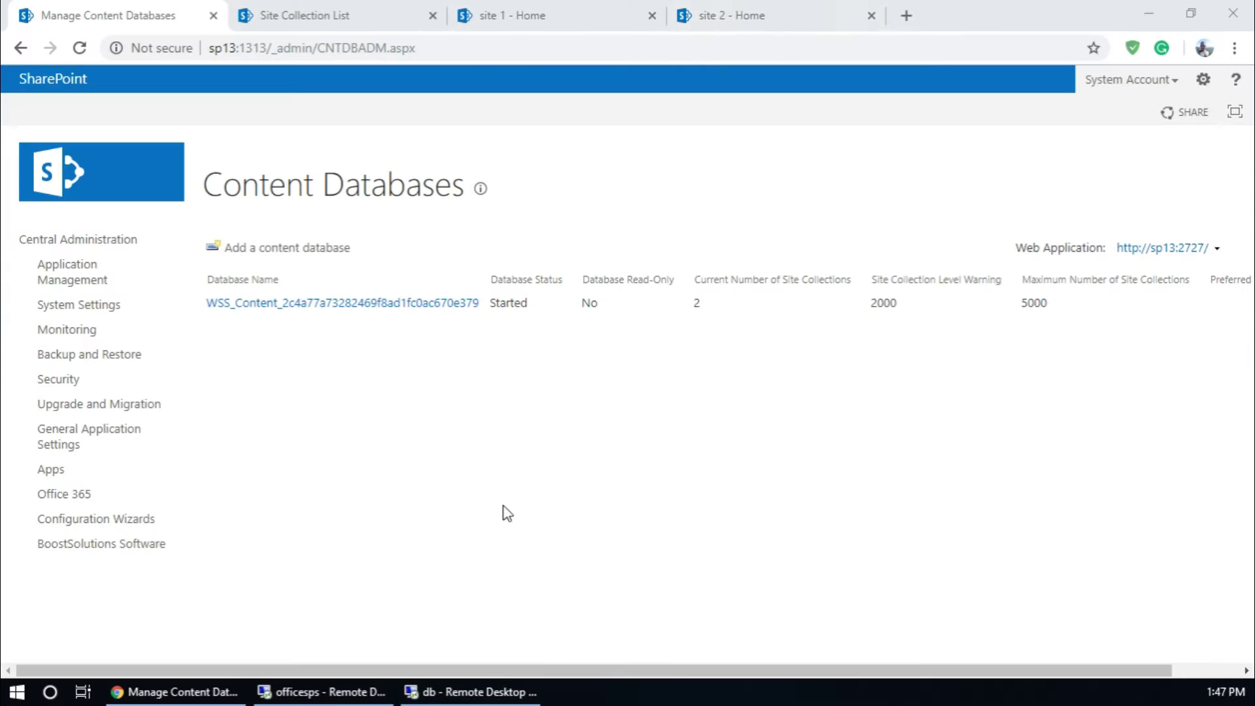
pyautogui.click(320, 692)
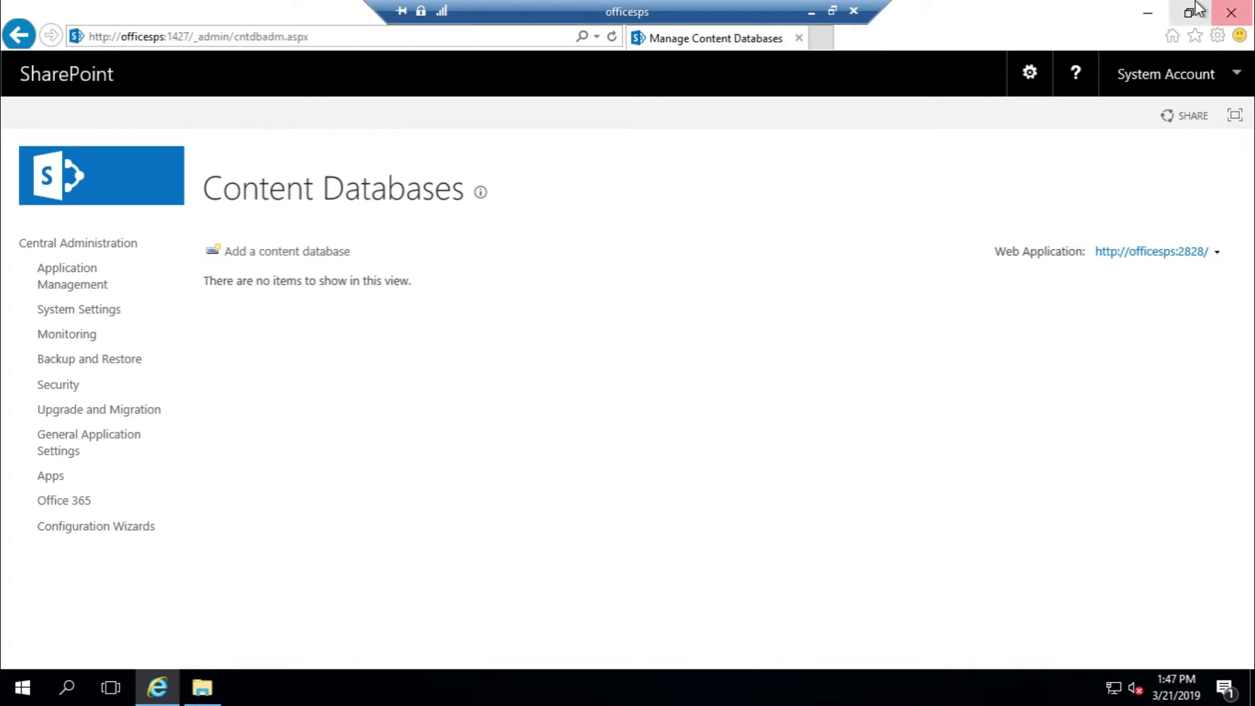
# - Create a folder named SP13BACKUP on the C: drive of officesps and paste the copied backup file into it
pyautogui.click(1148, 13)
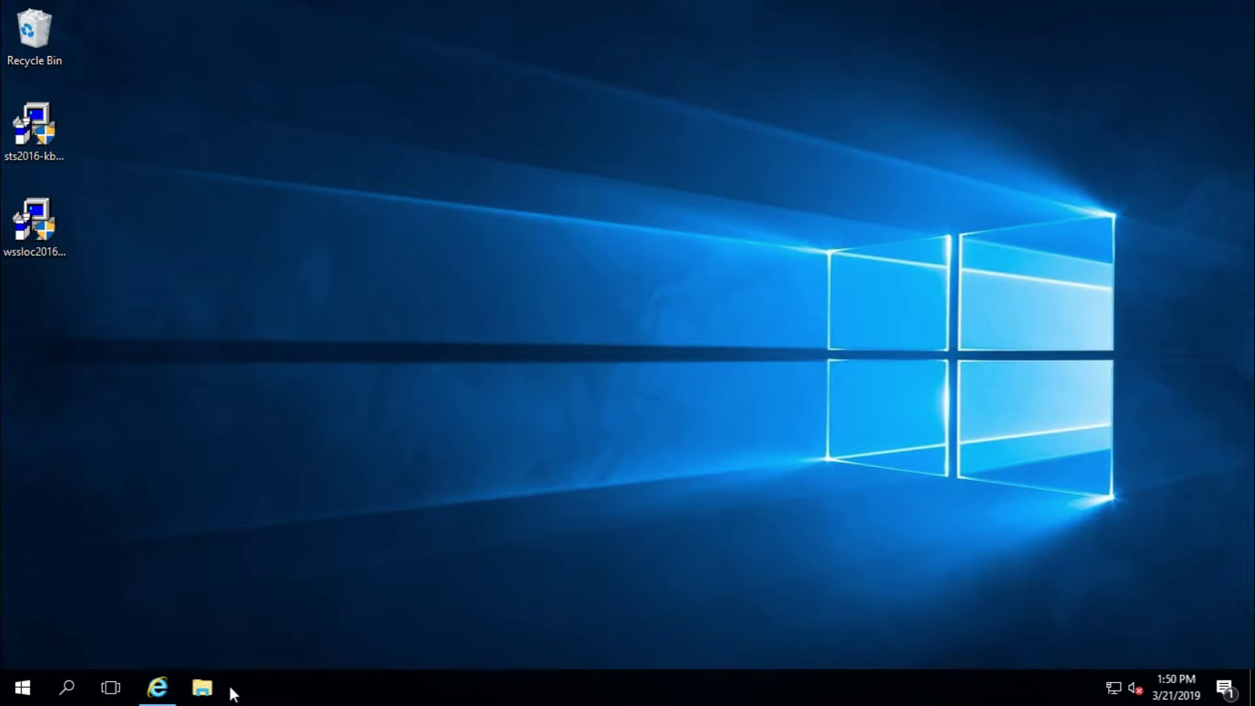
pyautogui.click(203, 686)
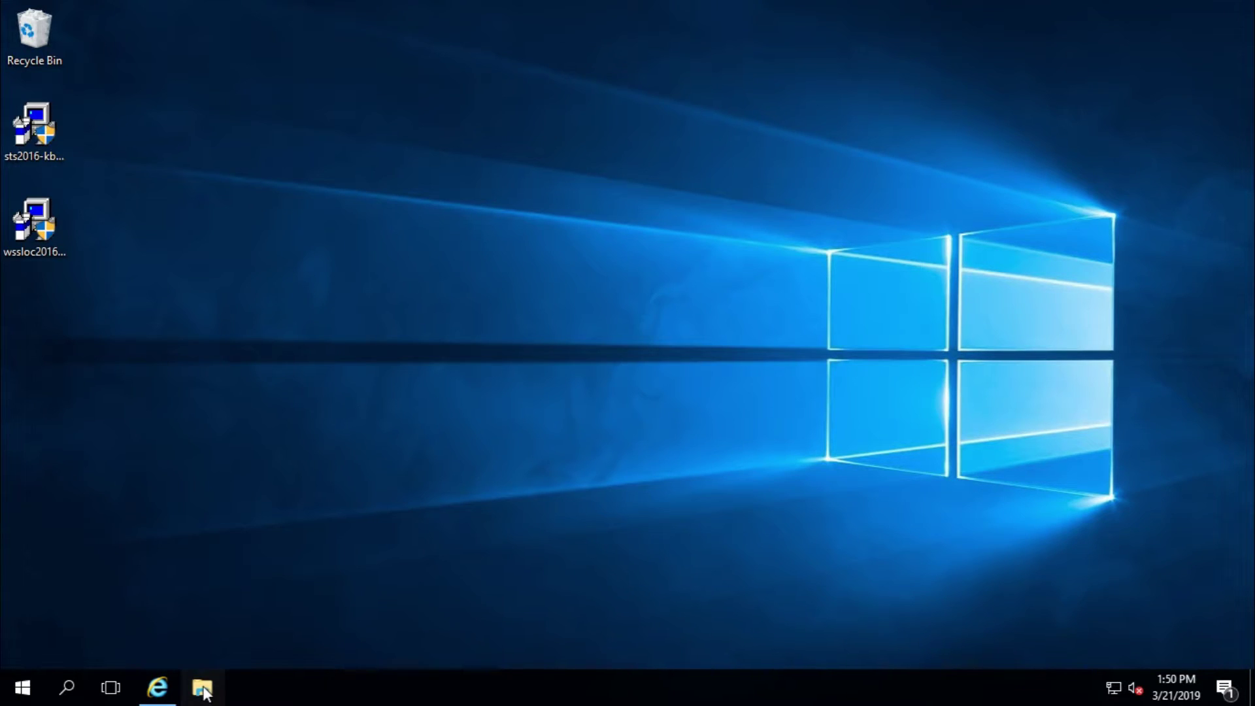
pyautogui.click(193, 297)
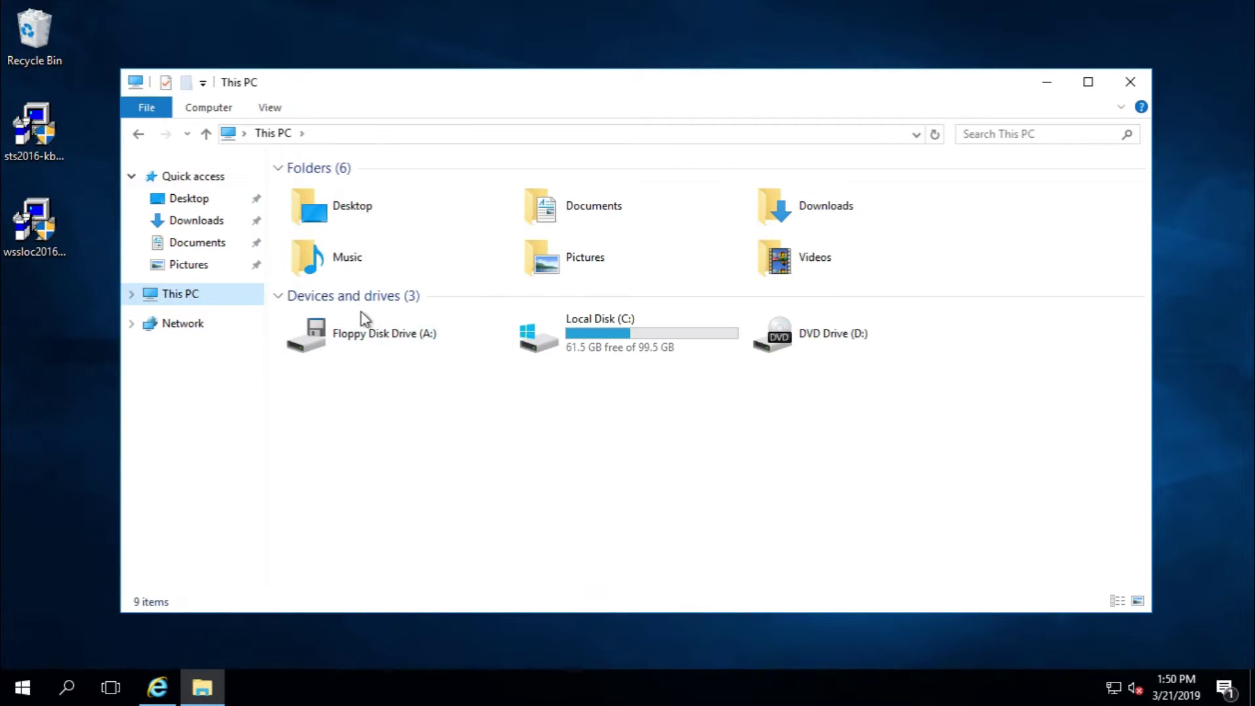
pyautogui.doubleClick(548, 331)
pyautogui.rightClick(374, 456)
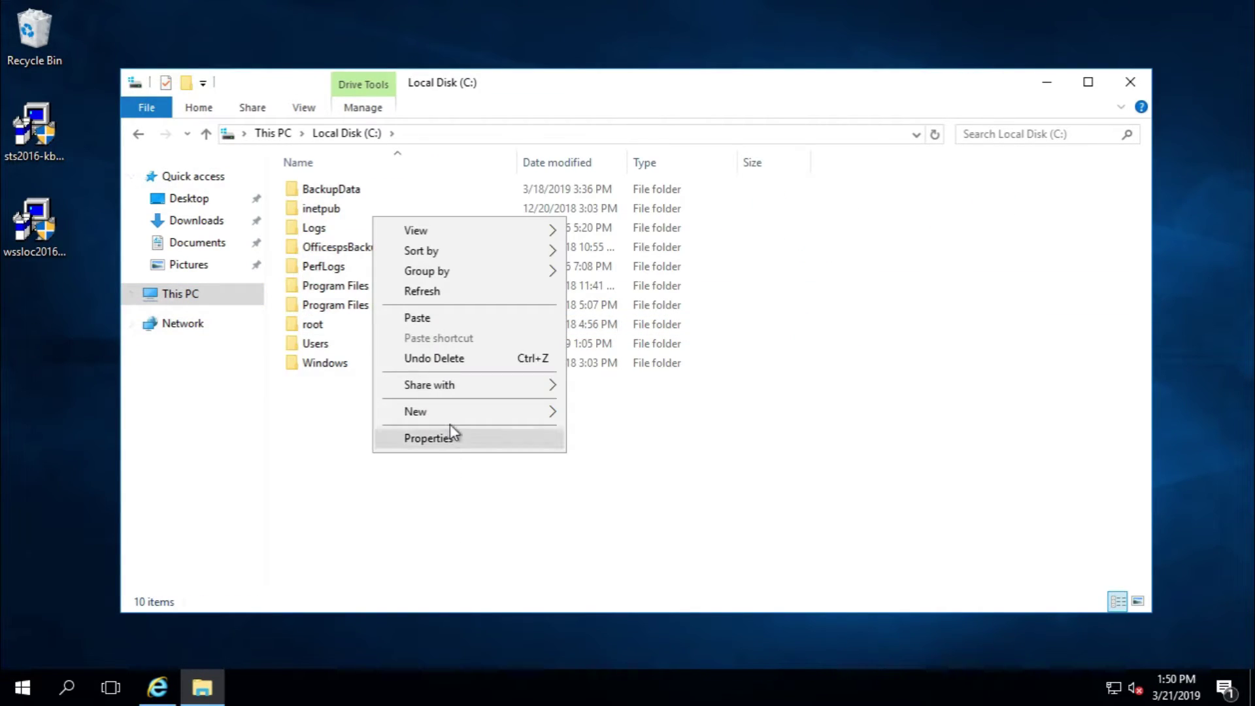
pyautogui.click(596, 416)
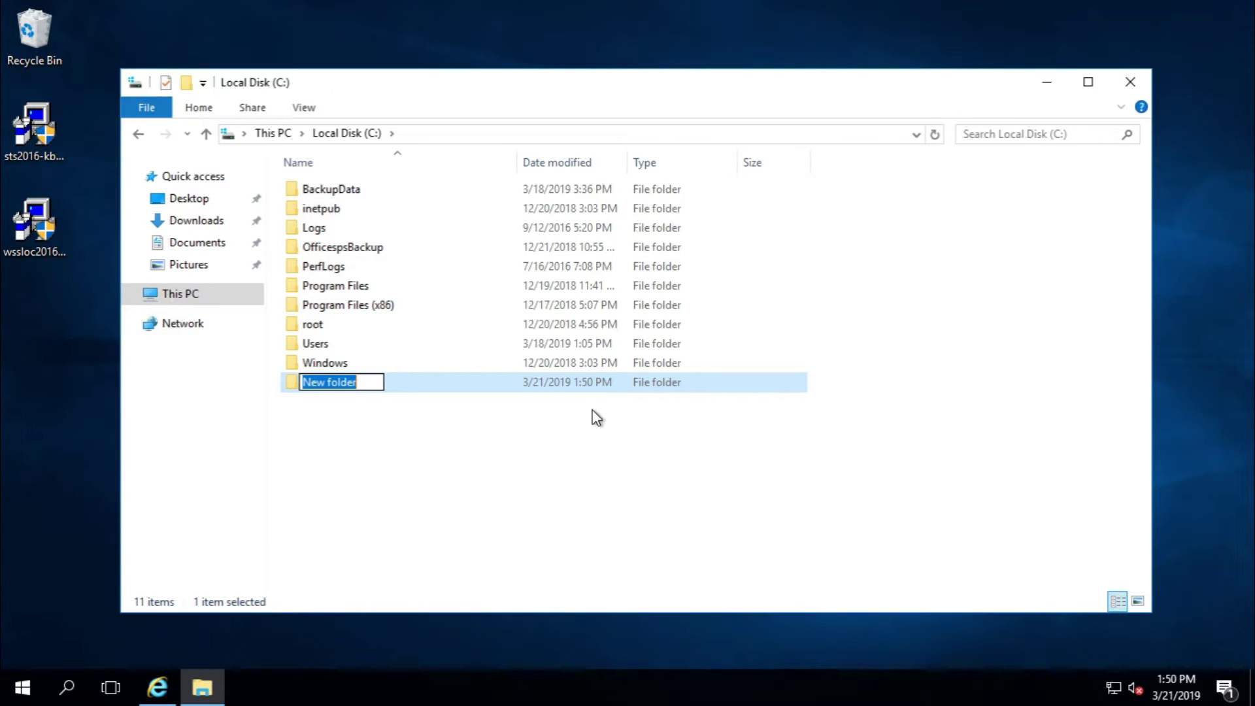
pyautogui.write('SP13BACKUP')
pyautogui.press('Return')
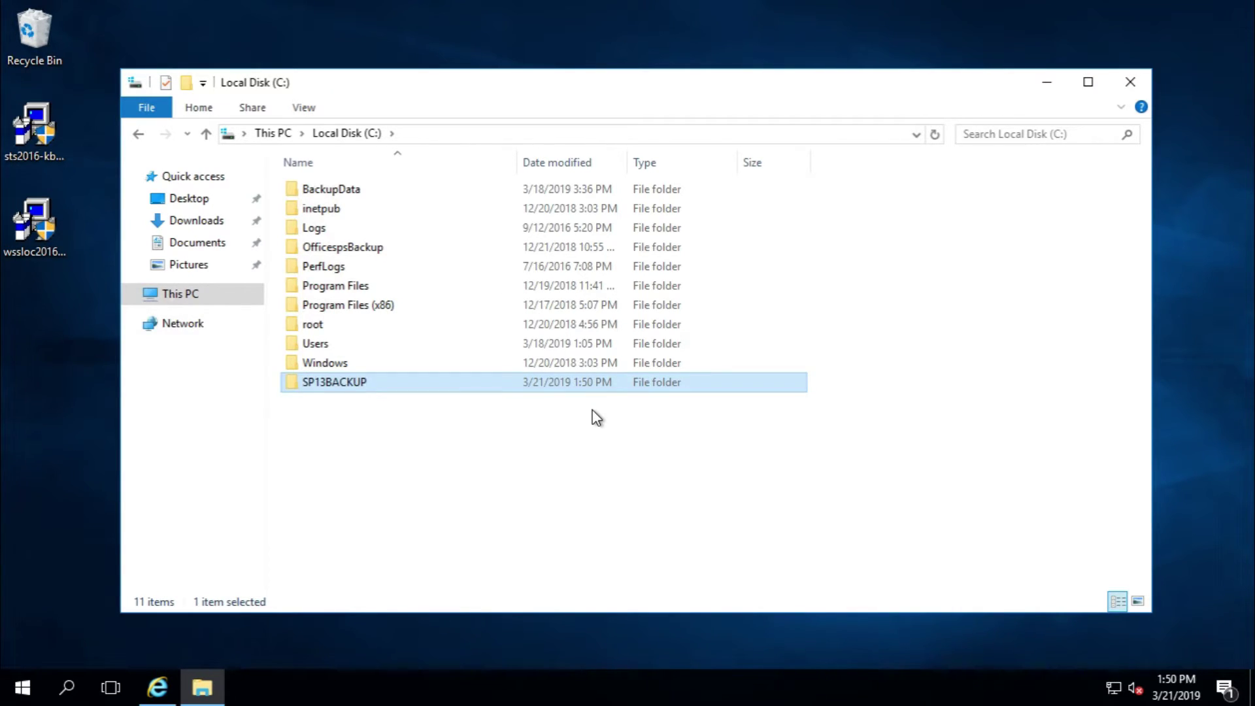
pyautogui.press('Return')
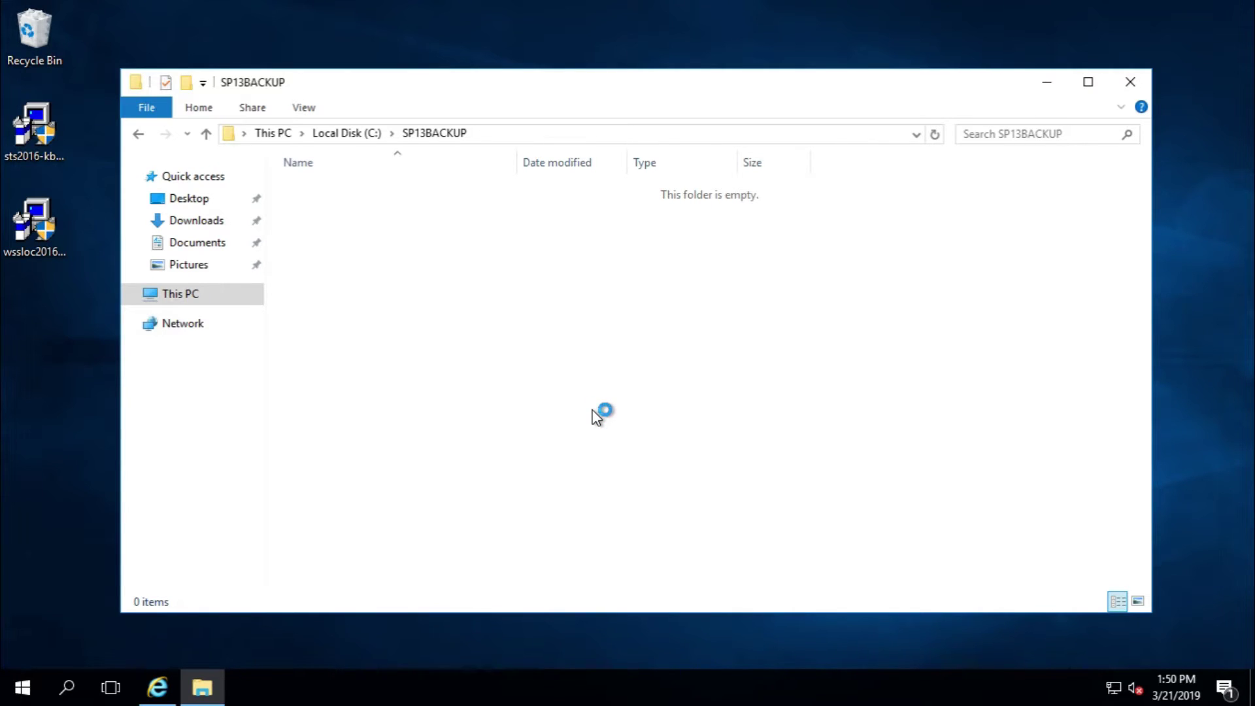
pyautogui.hotkey('ctrl', 'v')
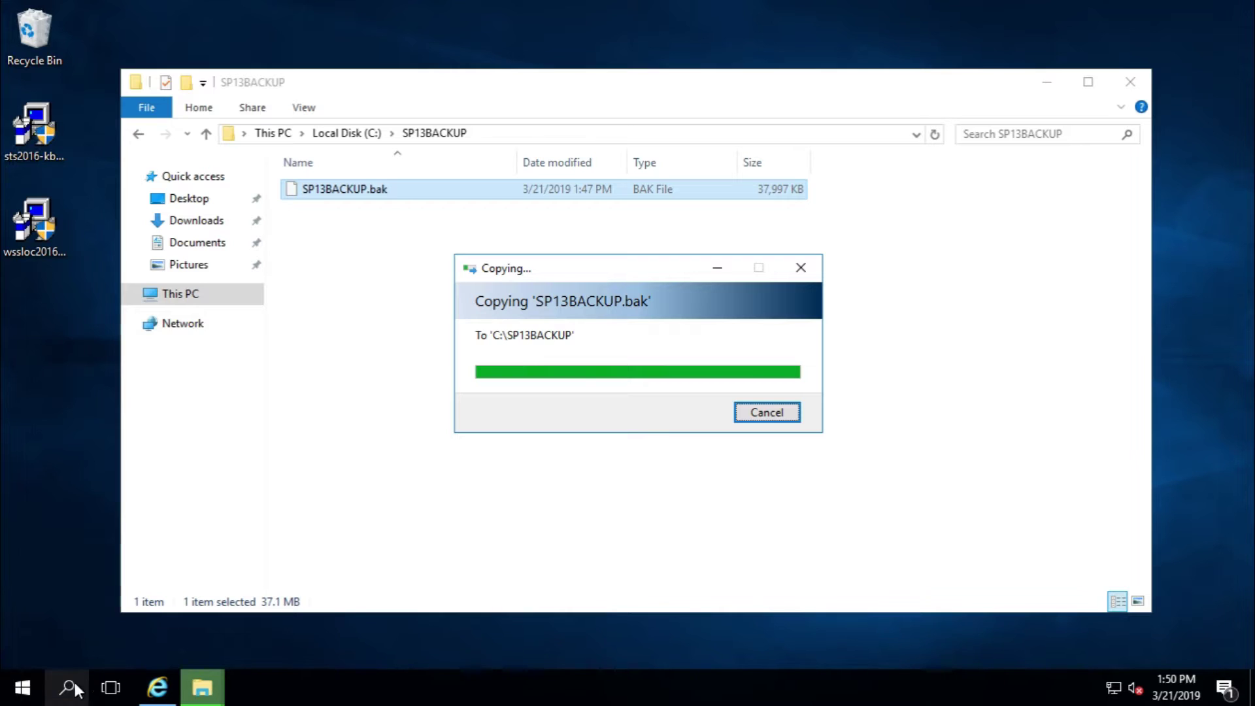
# - Start SQL Server 2014 Management Studio on officesps, connect to OFFICESPS with Windows Authentication, and expand its databases
pyautogui.click(23, 692)
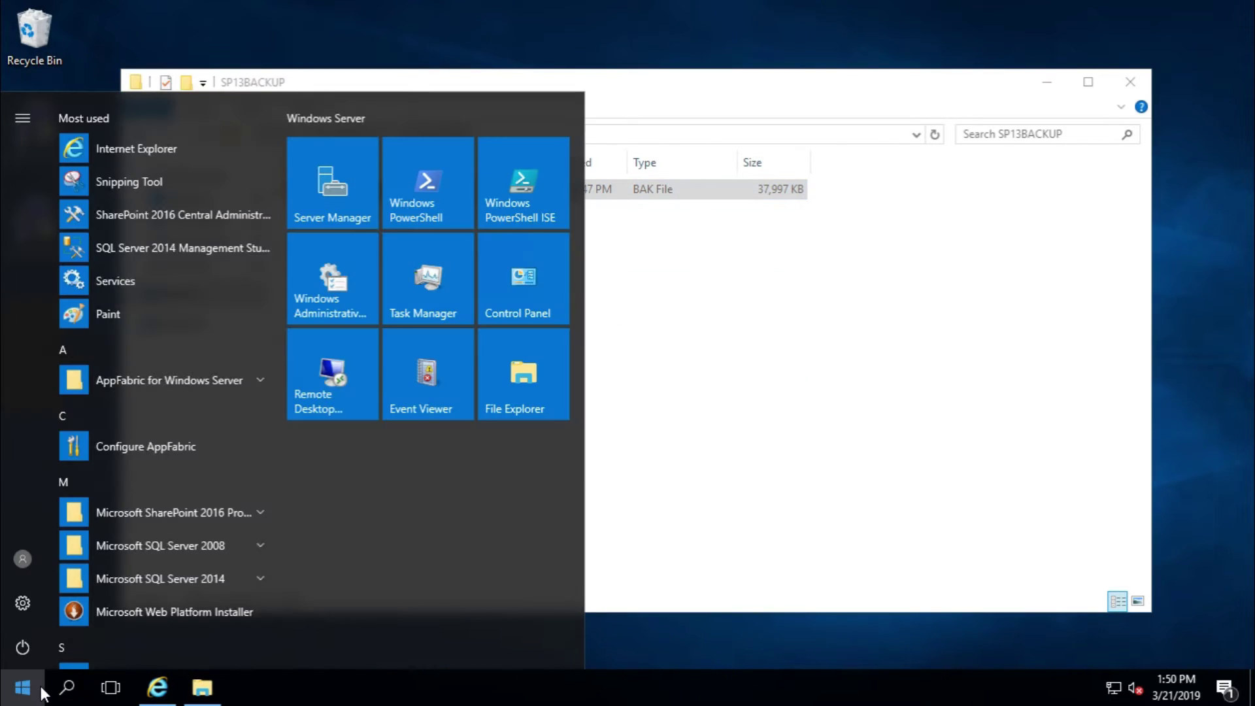
pyautogui.click(176, 251)
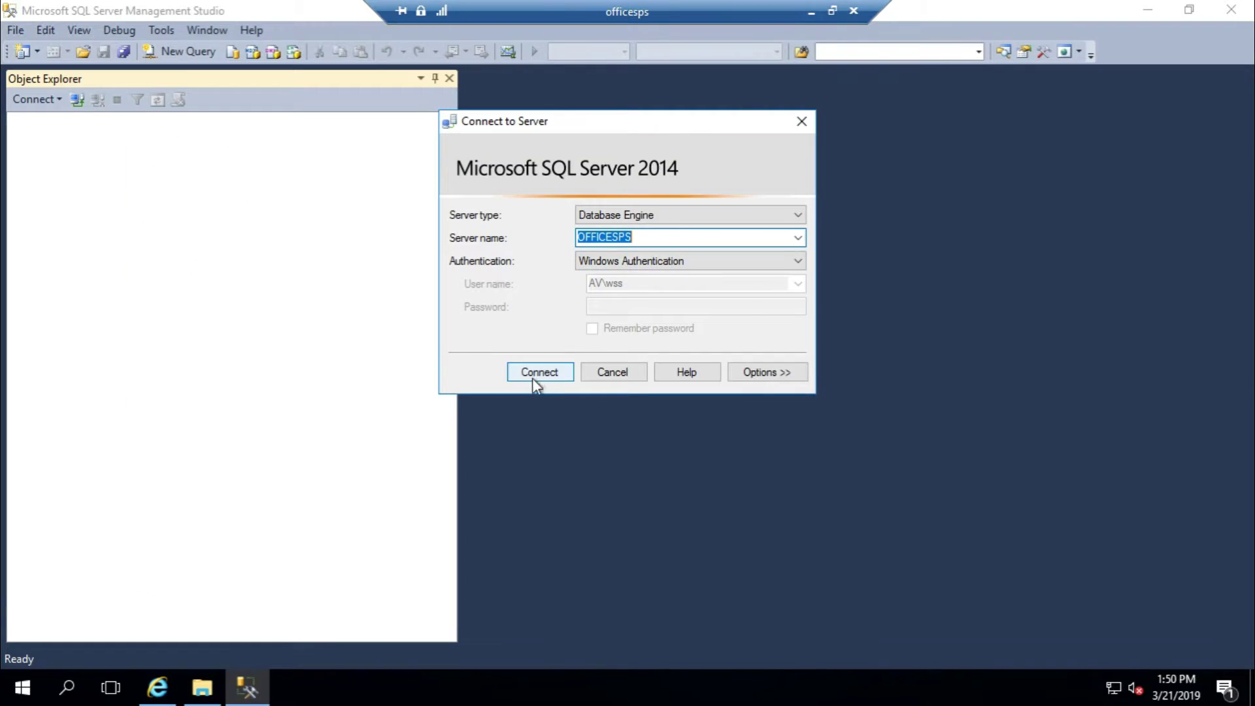
pyautogui.click(530, 377)
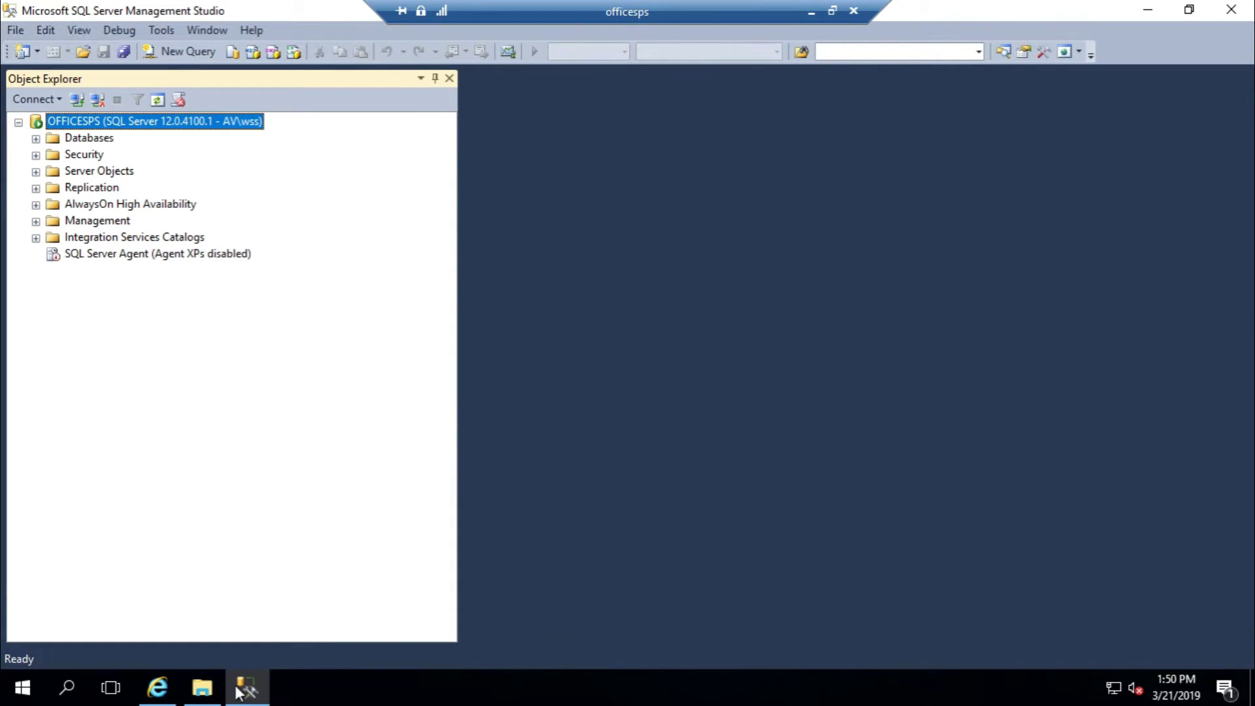
pyautogui.click(202, 687)
pyautogui.click(1046, 81)
pyautogui.click(36, 139)
# - Begin a database restore on OFFICESPS with a device as the restore source
pyautogui.click(88, 120)
pyautogui.rightClick(88, 121)
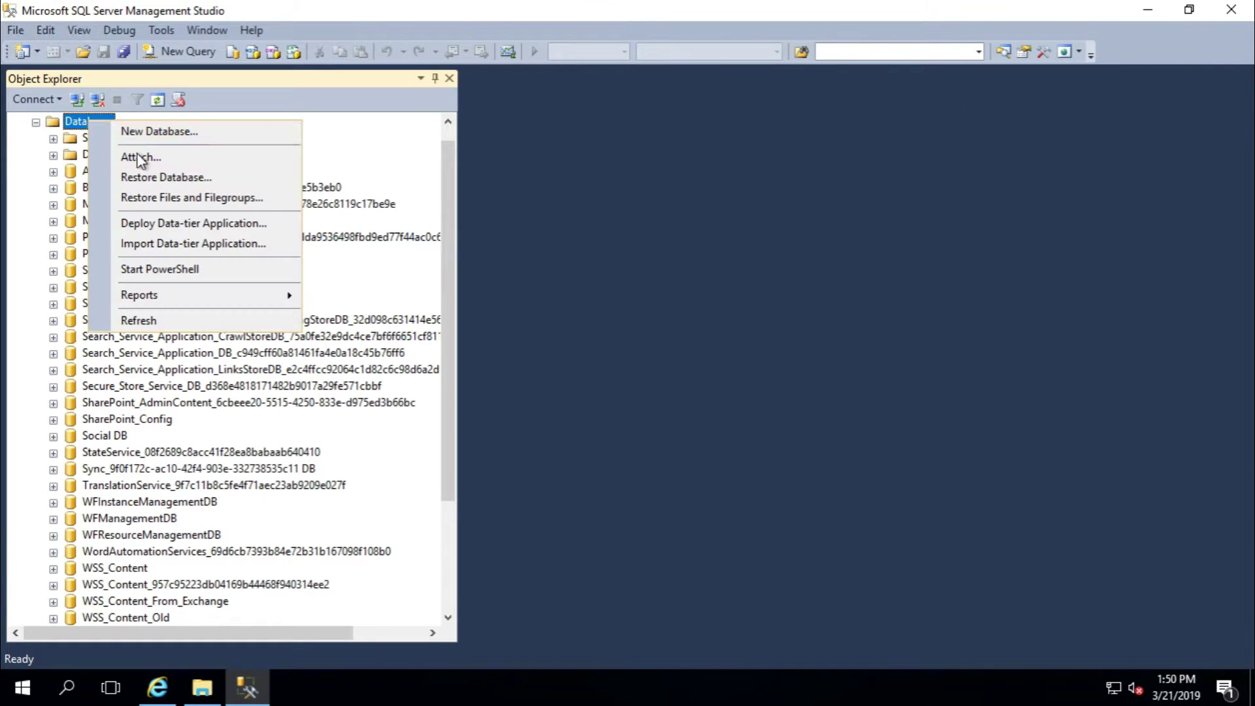
pyautogui.click(156, 177)
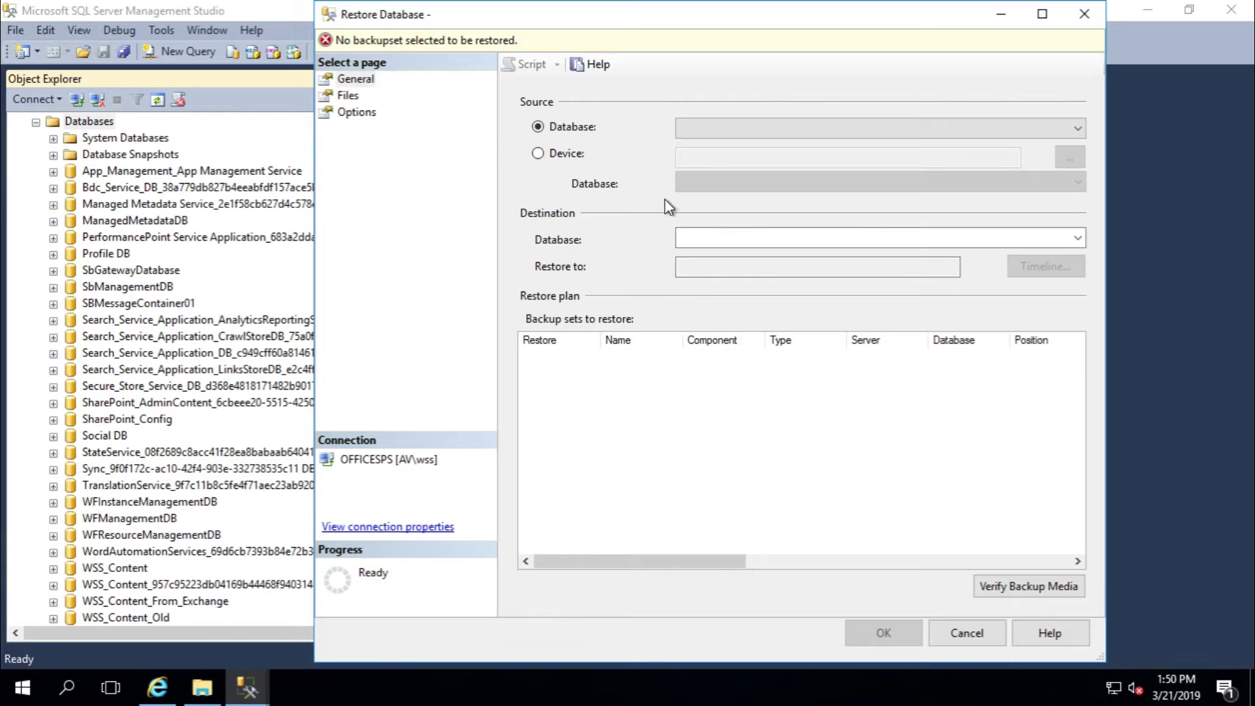
pyautogui.click(566, 153)
# - Add SP13BACKUP.bak from the C:\SP13BACKUP folder as the backup media and accept it as the restore source
pyautogui.click(1069, 157)
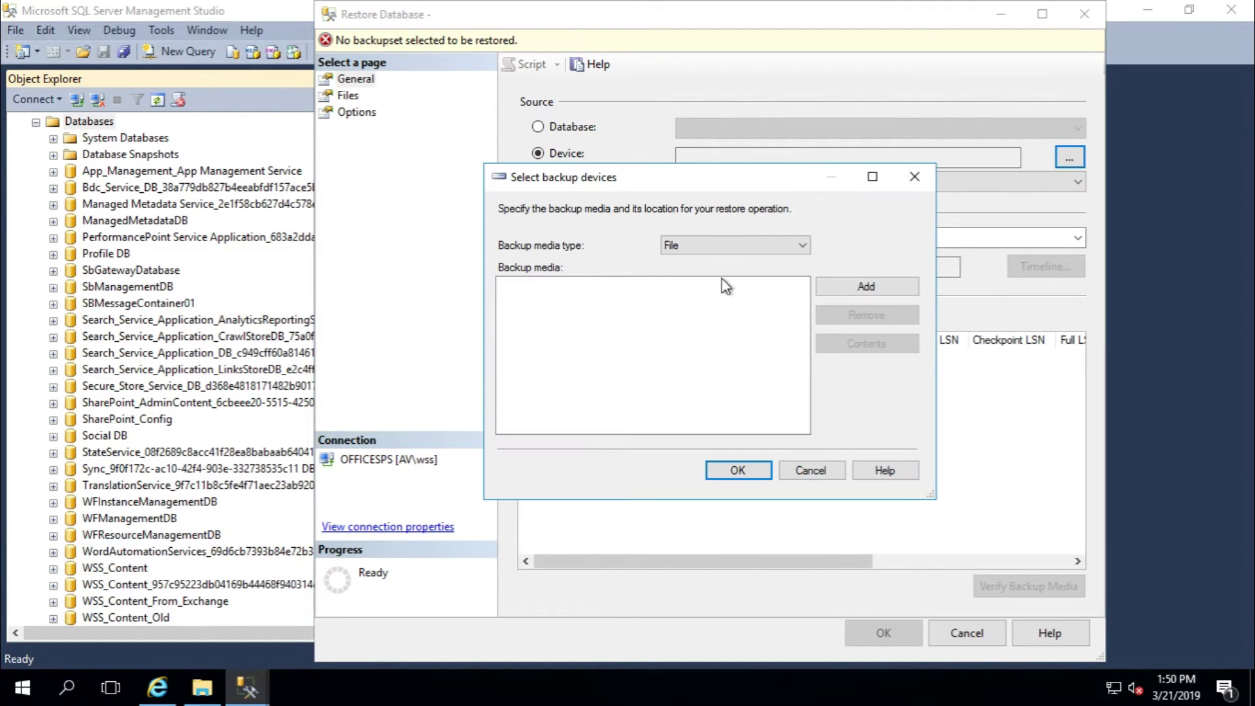
pyautogui.click(847, 288)
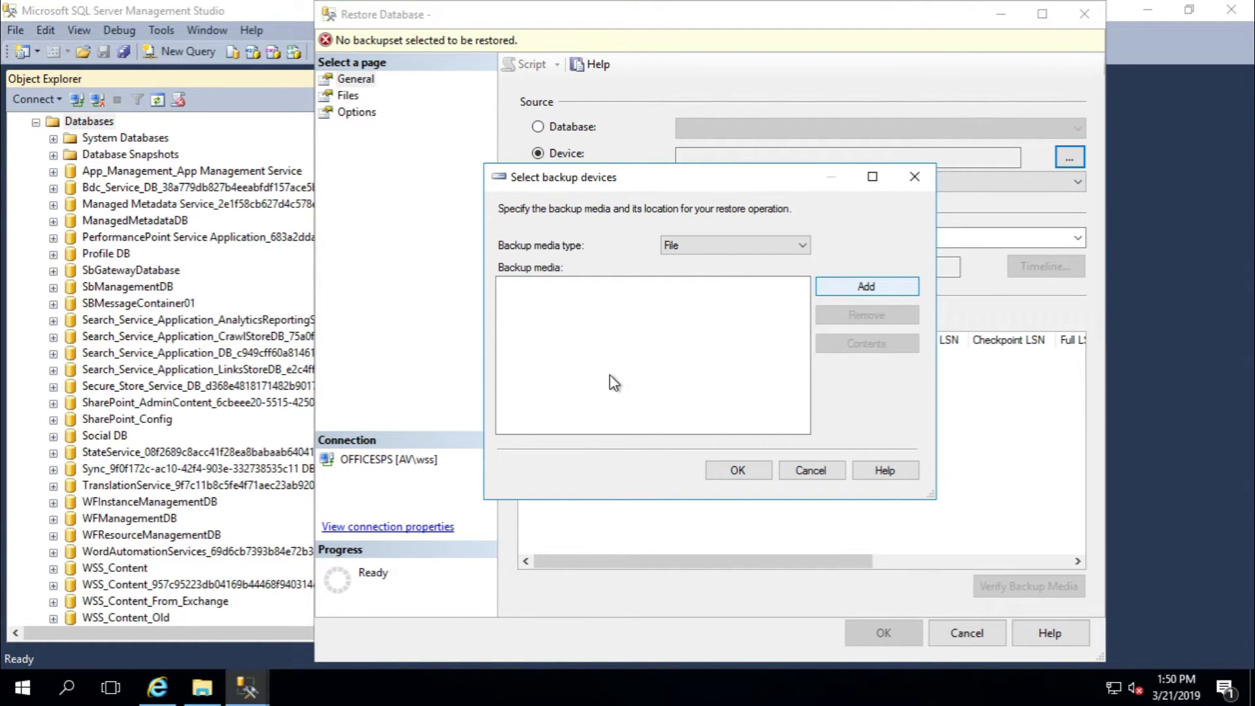
pyautogui.click(466, 258)
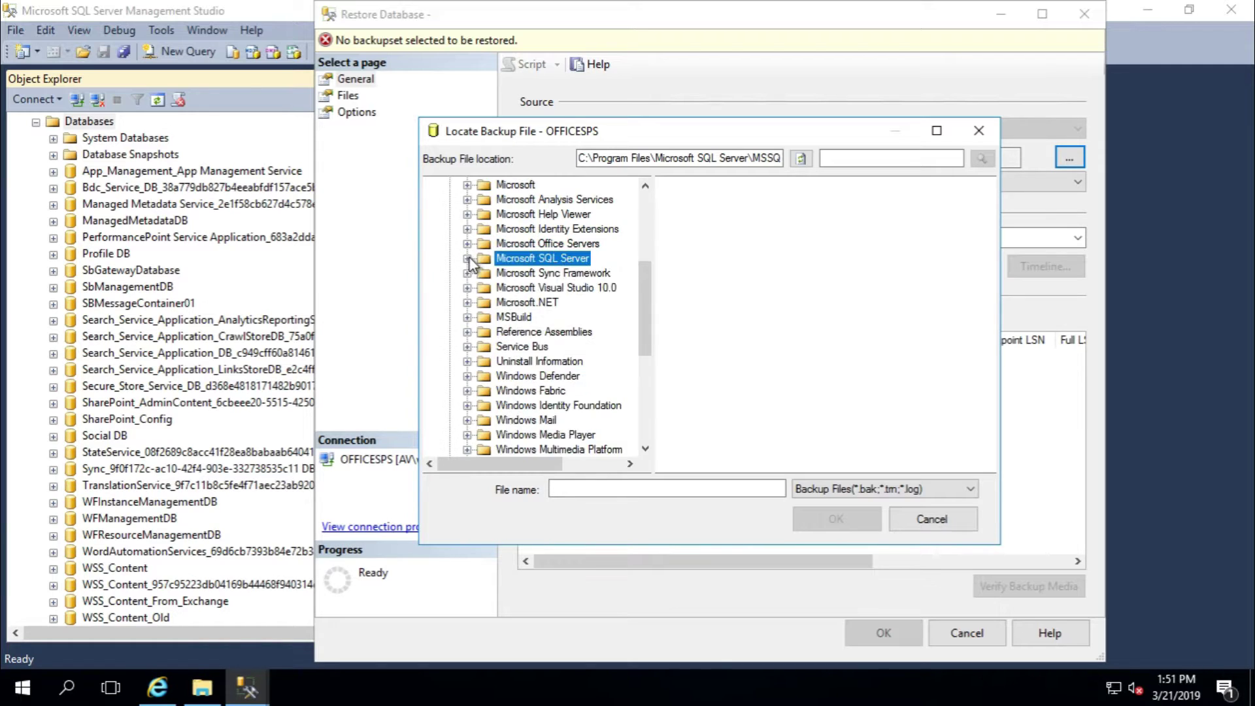
pyautogui.scroll(4, 468, 308)
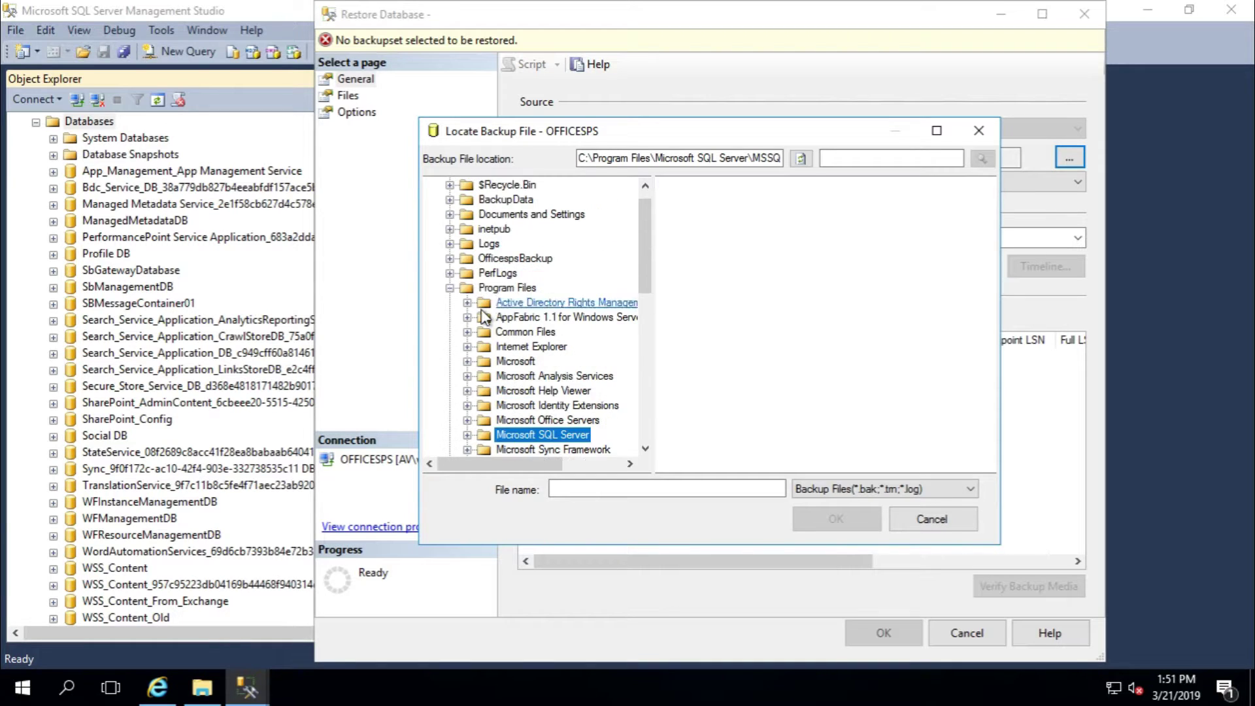
pyautogui.click(450, 288)
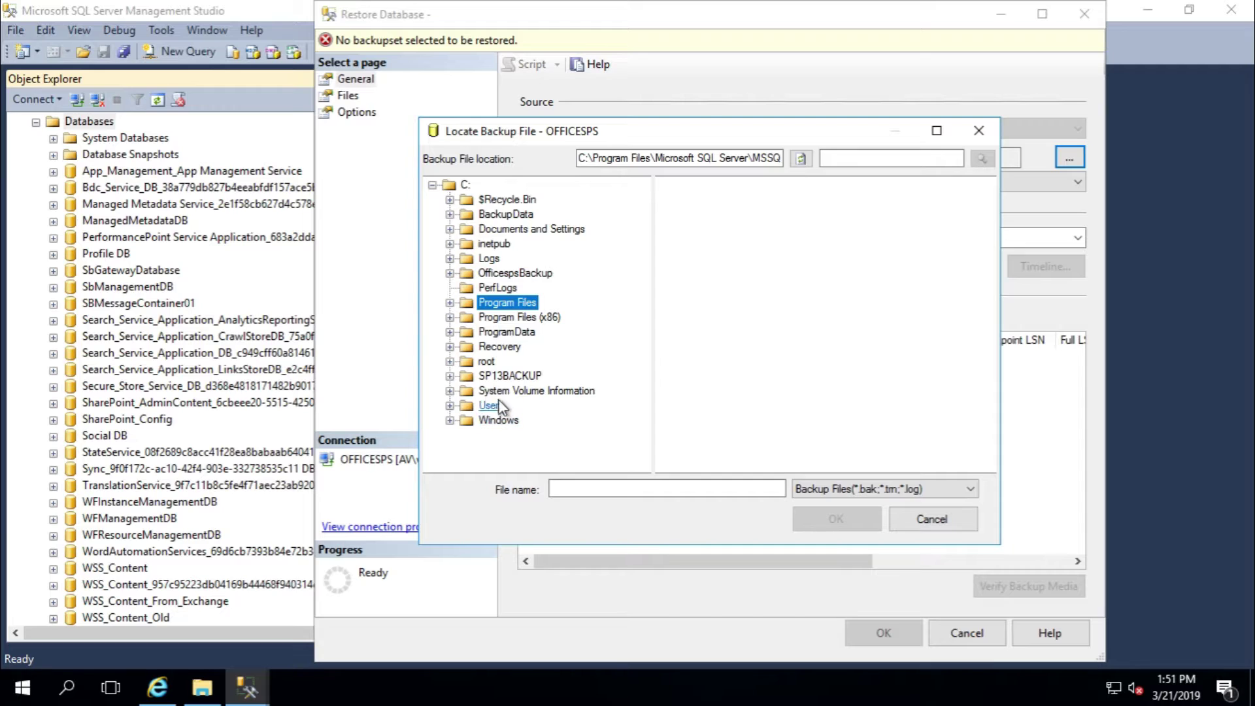
pyautogui.click(503, 379)
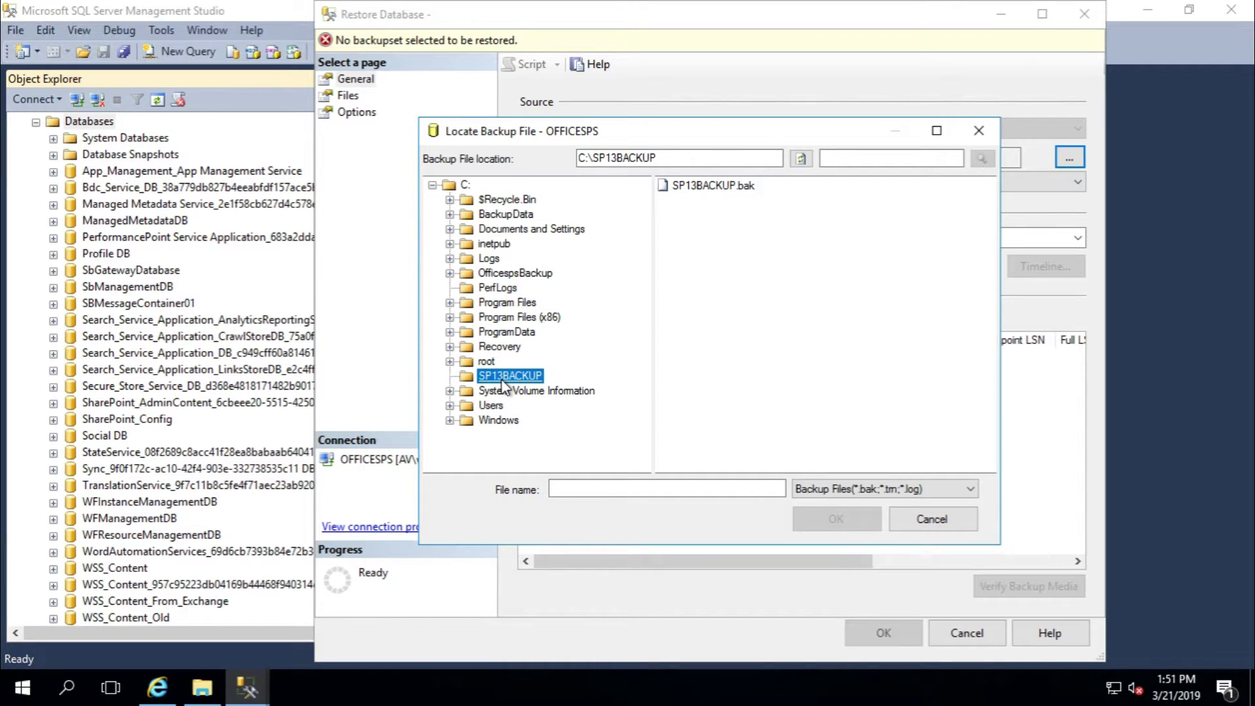
pyautogui.click(713, 188)
pyautogui.click(831, 518)
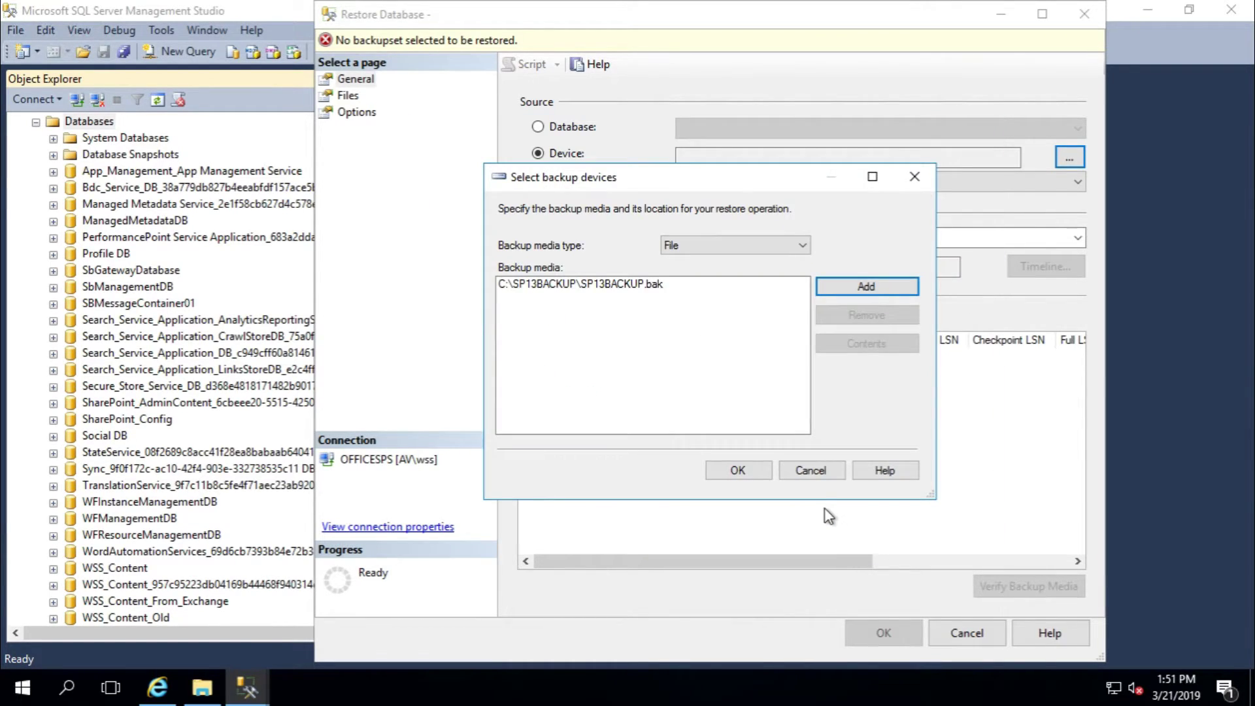
pyautogui.click(737, 472)
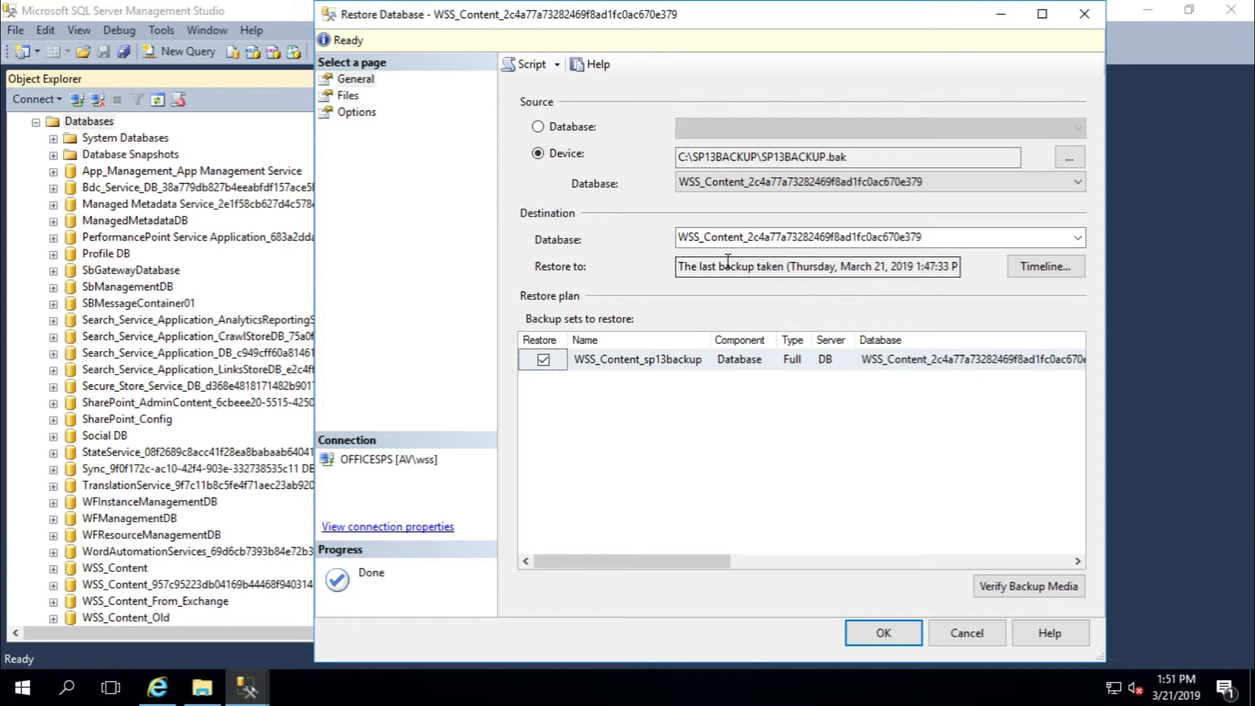
# - Name the destination database WSS_Content_sp13backup and run the restore
pyautogui.doubleClick(745, 236)
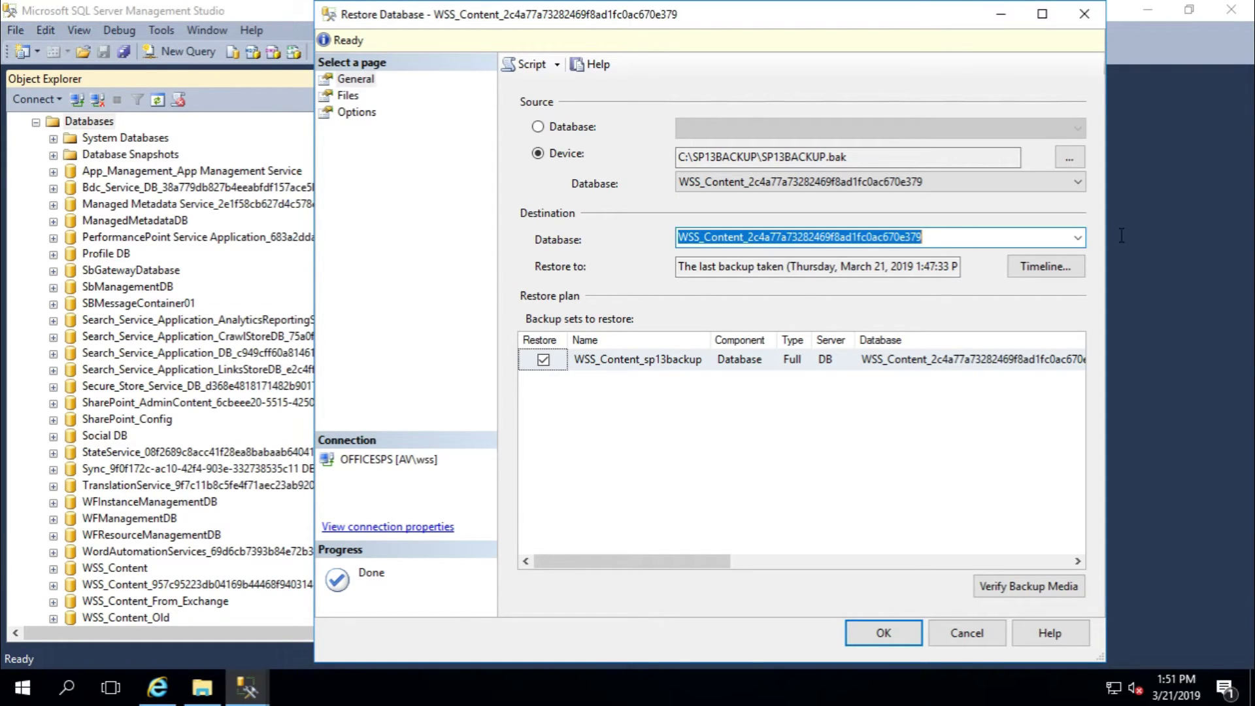
pyautogui.click(977, 242)
pyautogui.hotkey('ctrl', 'Left')
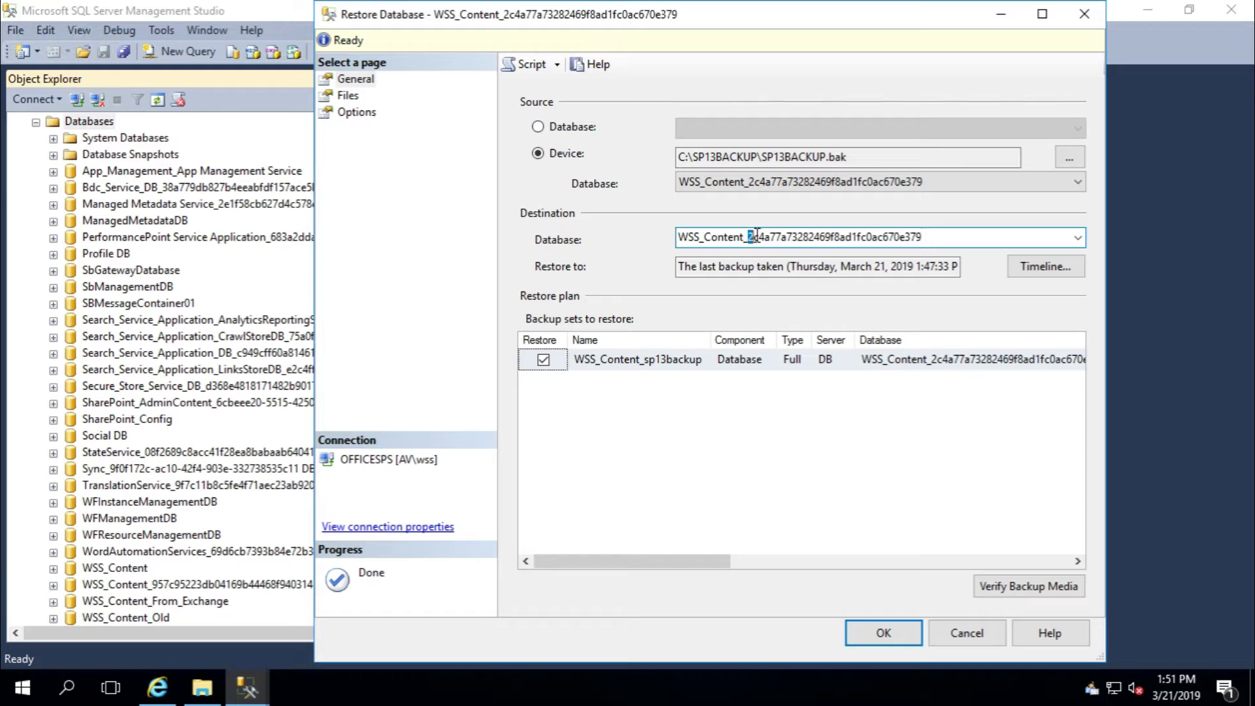
pyautogui.hotkey('shift', 'End')
pyautogui.write('sp1')
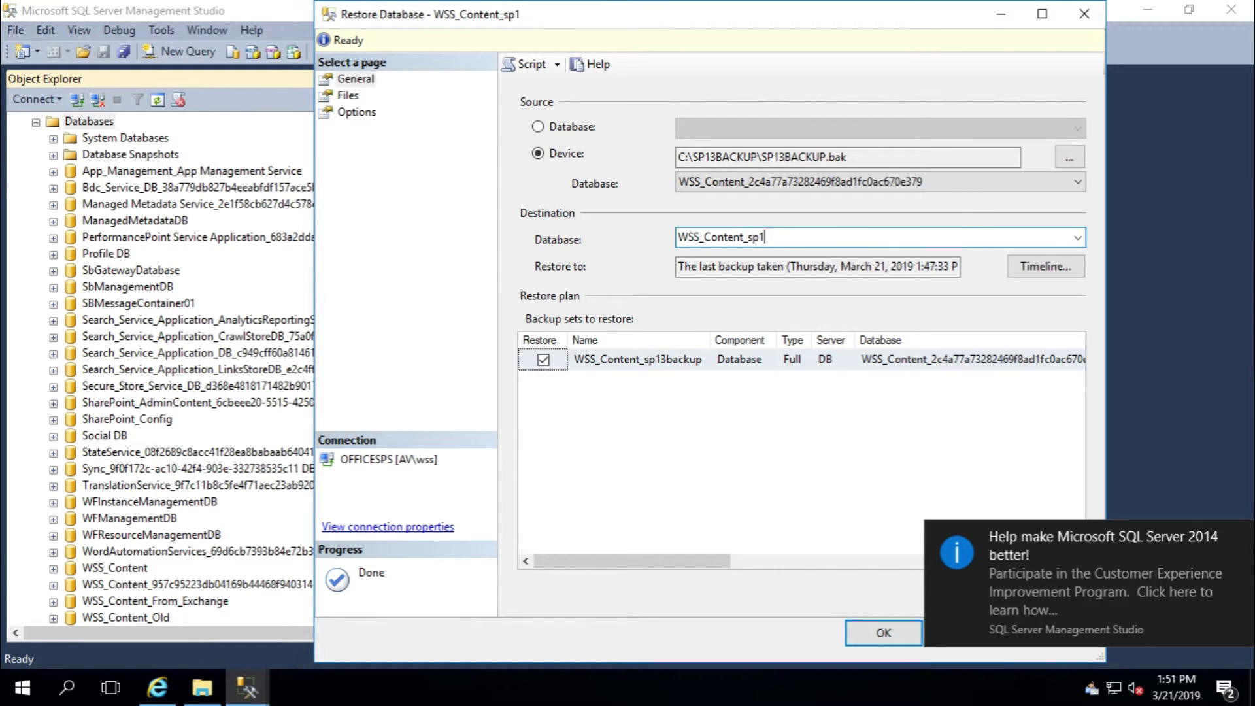
pyautogui.write('3backup')
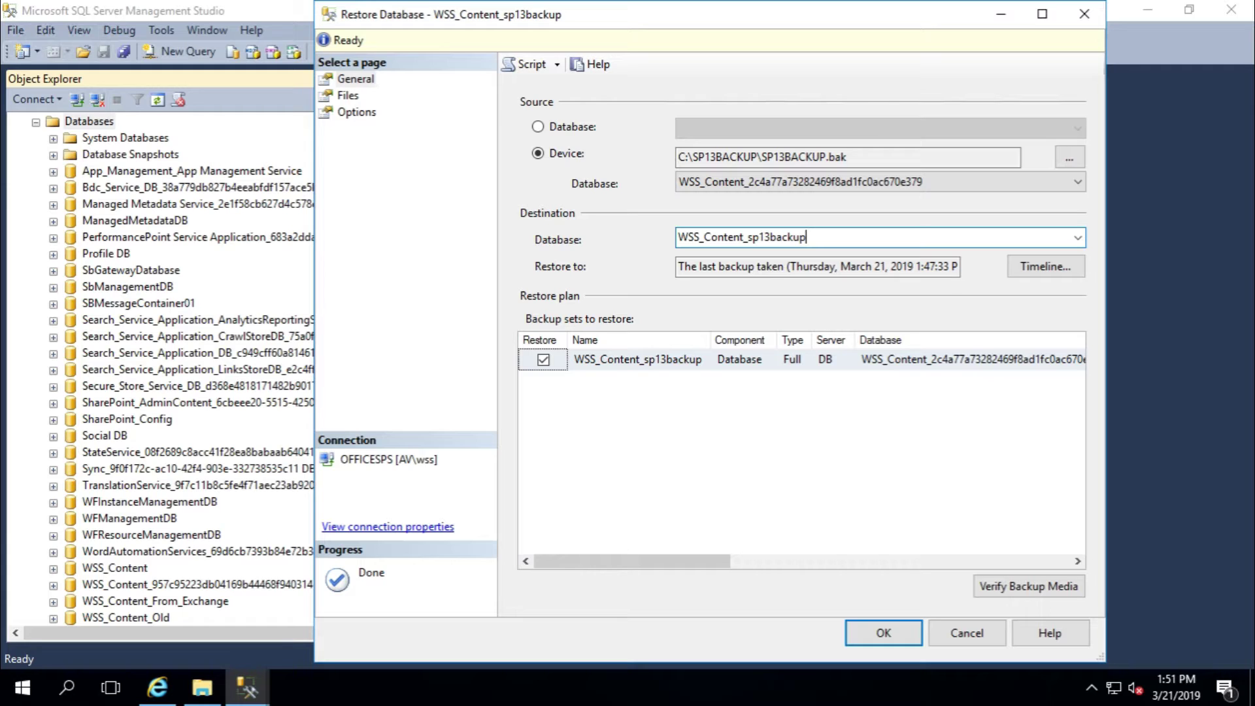
pyautogui.click(883, 644)
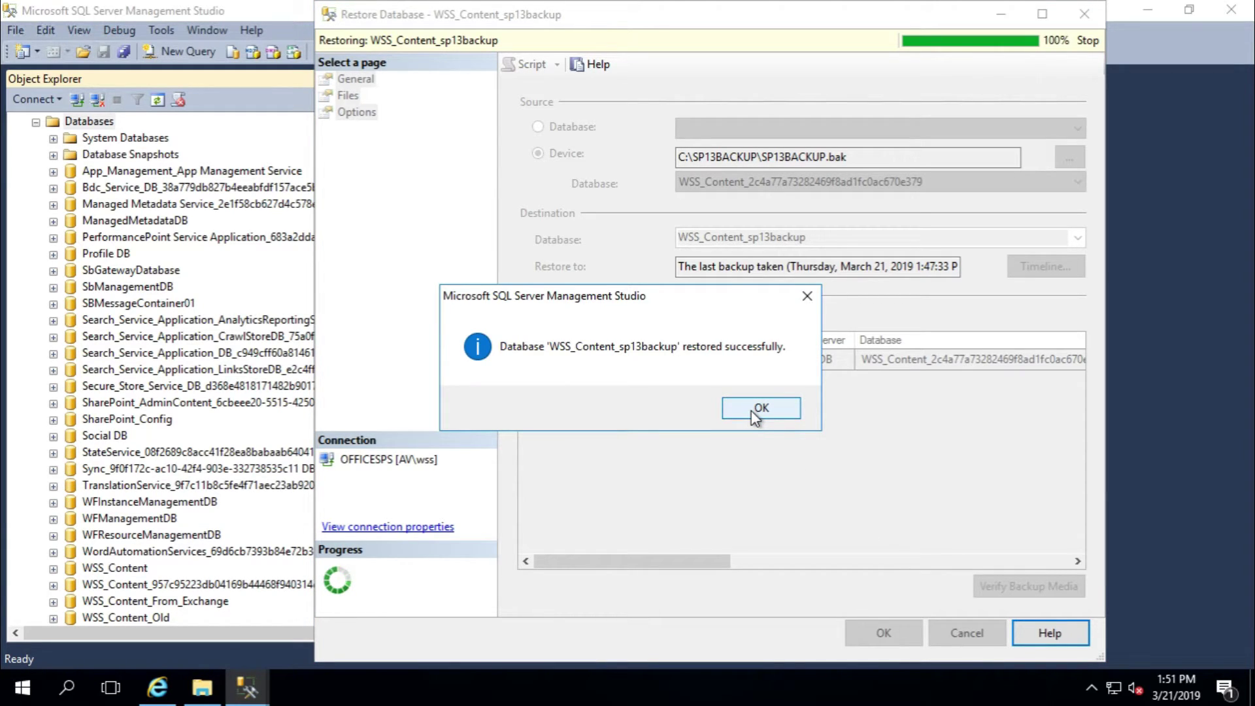
pyautogui.click(753, 413)
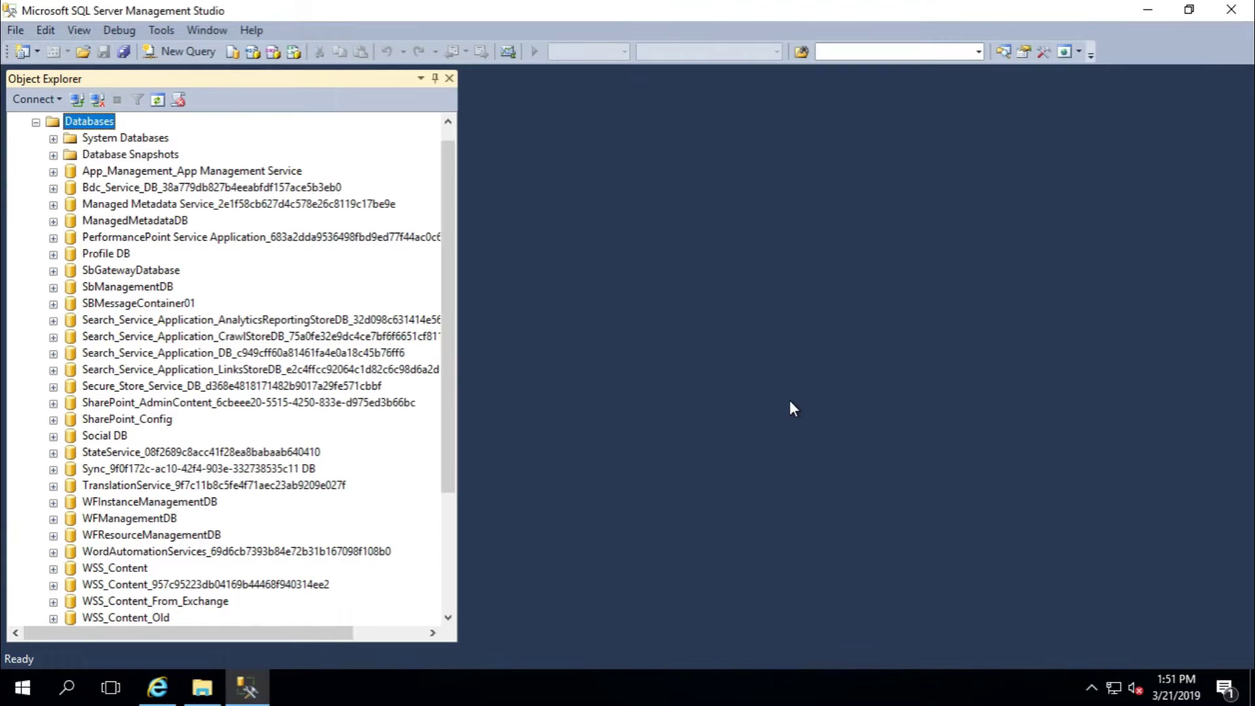
# - Set Database Read-Only to False in the options of WSS_Content_sp13backup and apply it, allowing all other connections to be closed
pyautogui.scroll(-3, 215, 589)
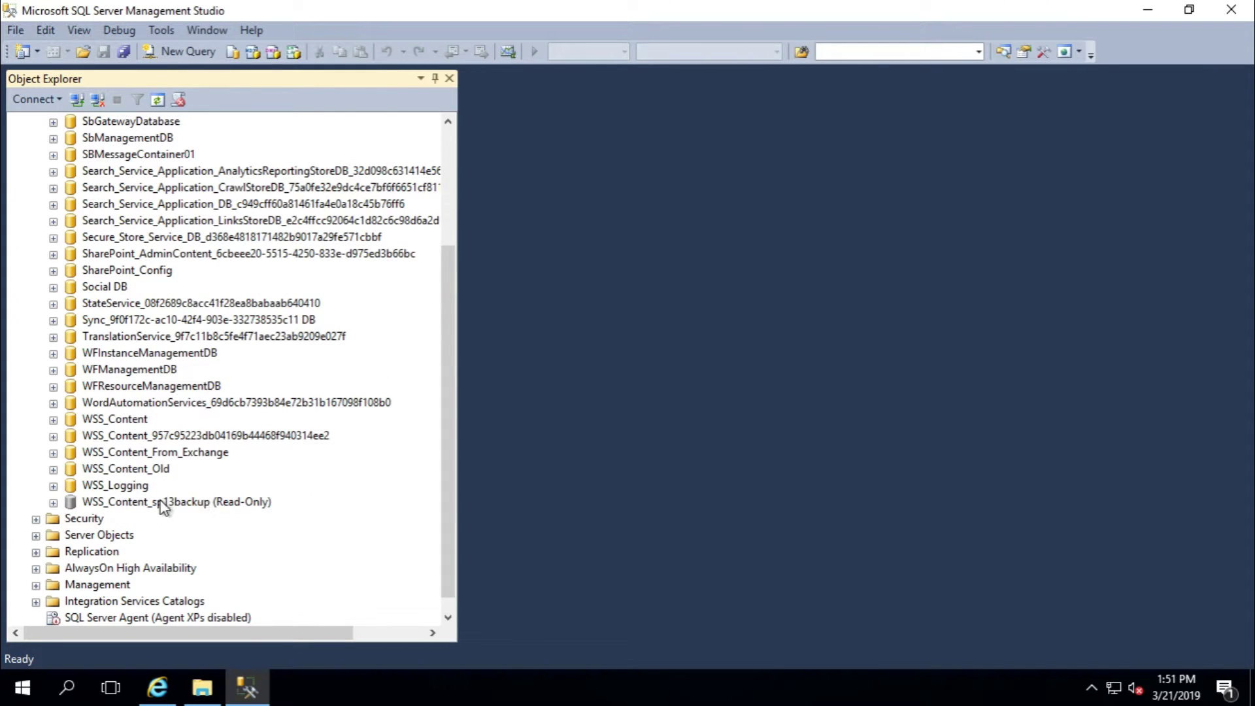
pyautogui.rightClick(161, 507)
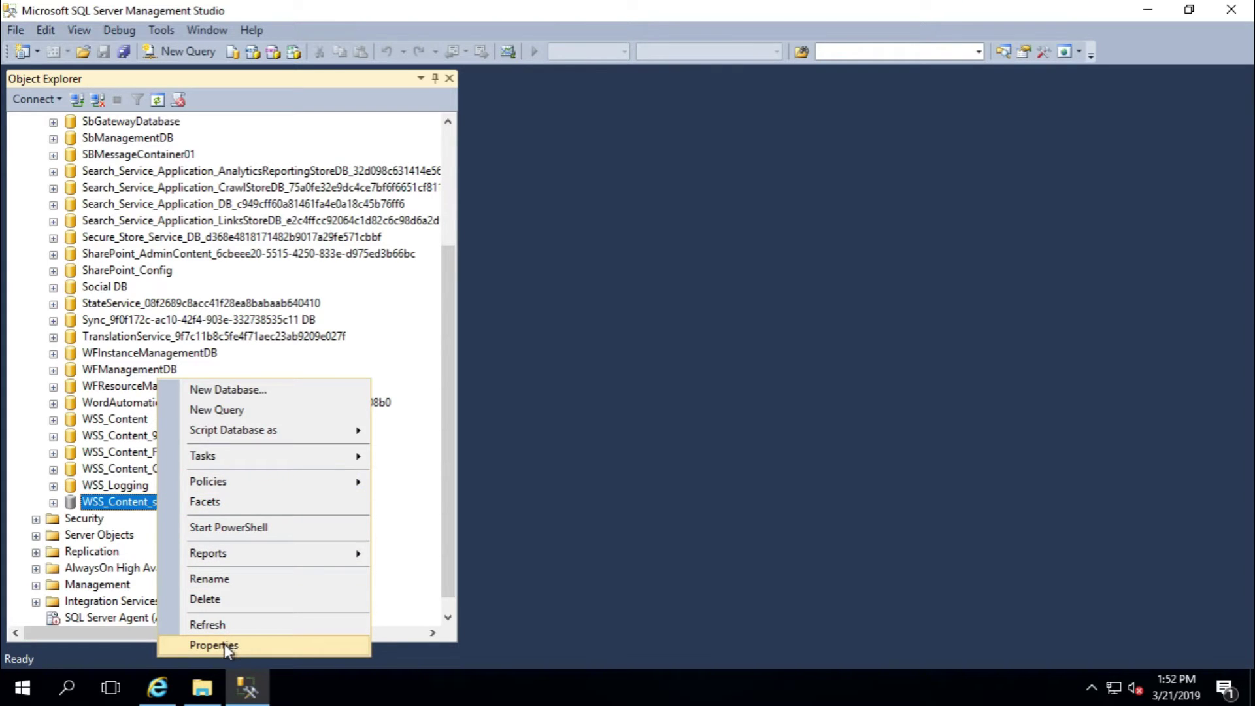
pyautogui.click(225, 644)
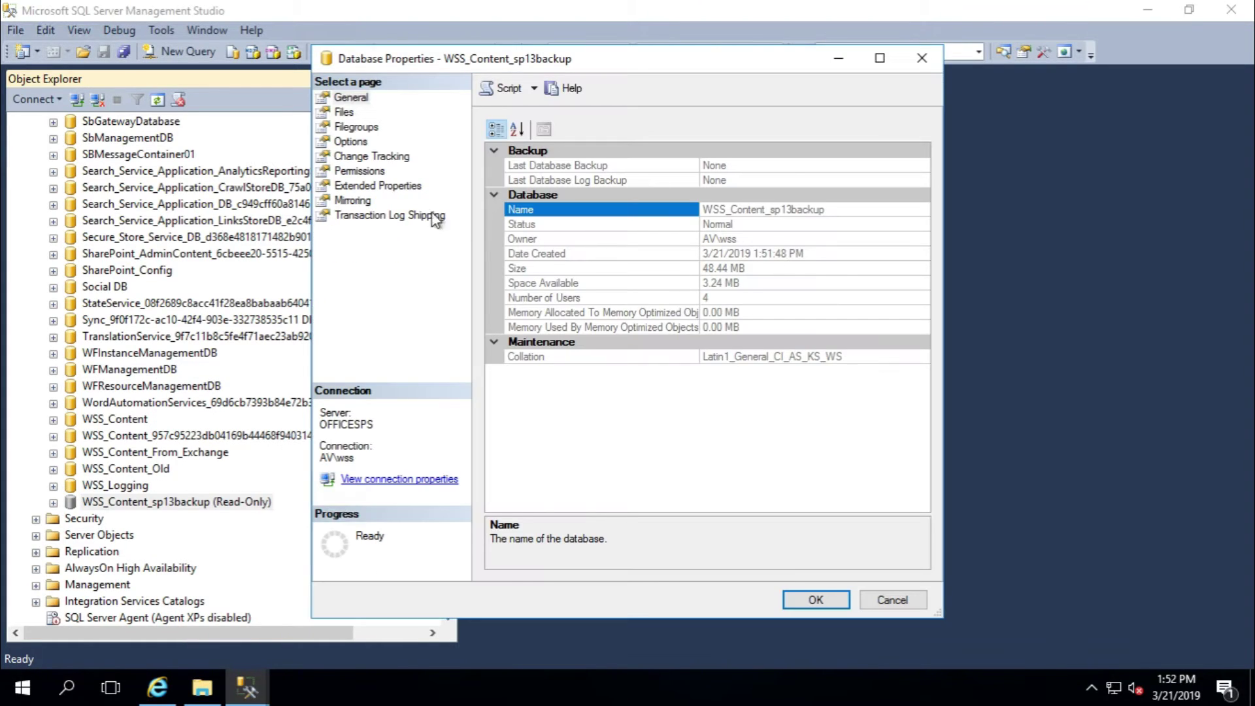
pyautogui.click(351, 142)
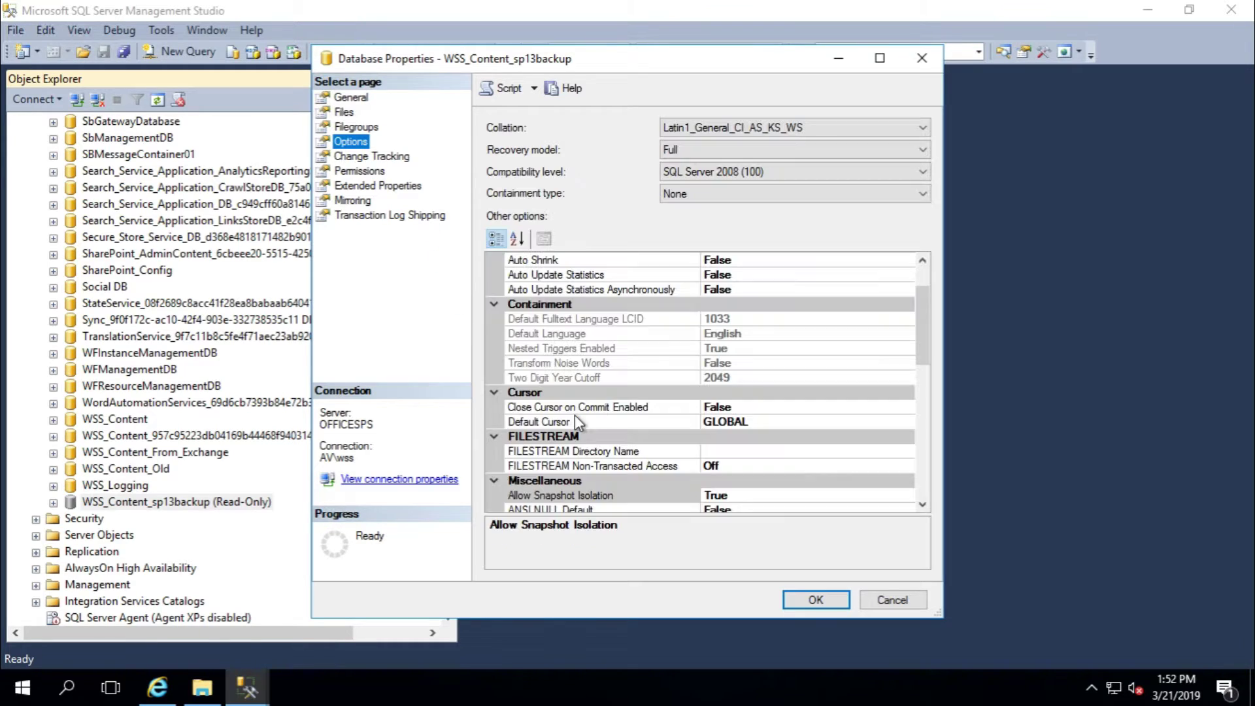
pyautogui.scroll(-4, 802, 485)
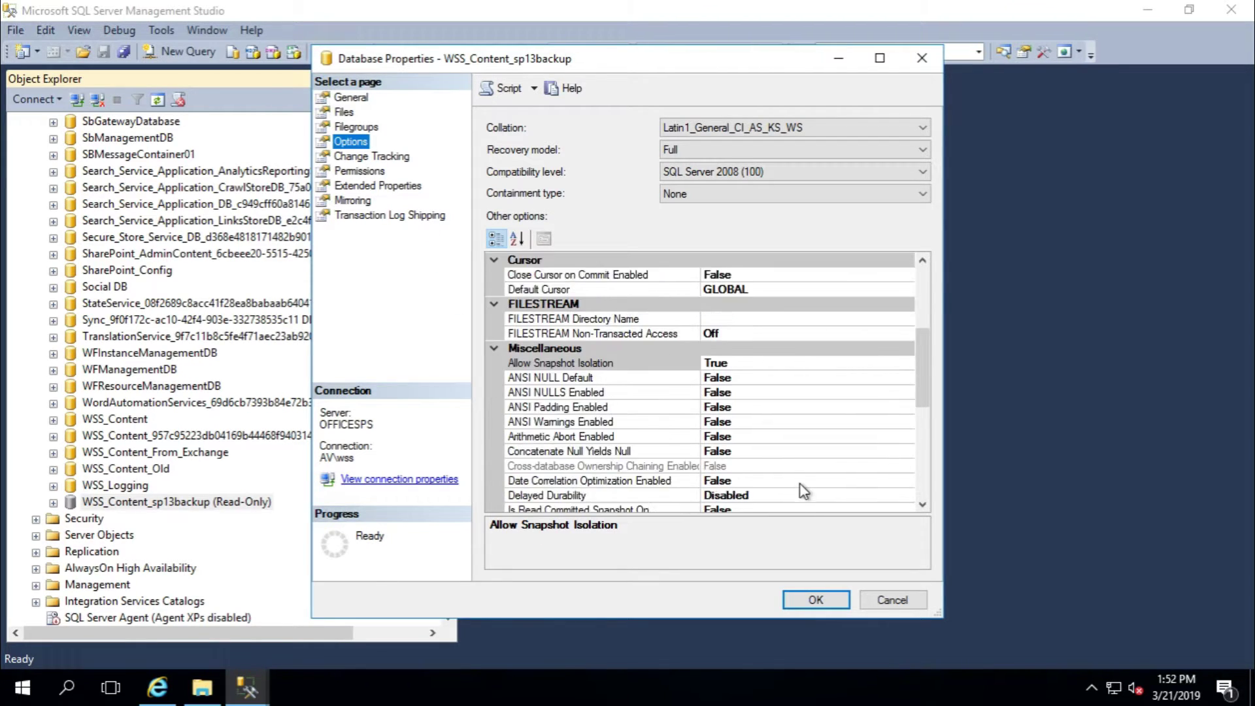
pyautogui.scroll(-4, 803, 487)
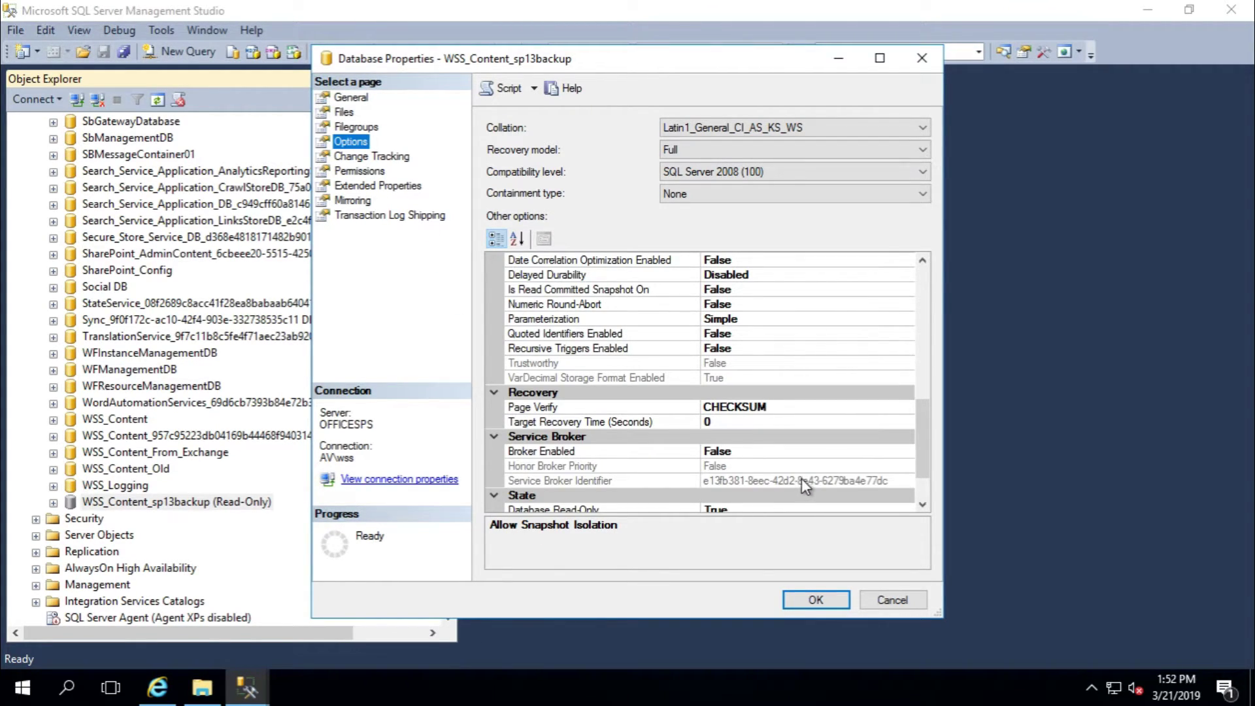
pyautogui.scroll(-2, 801, 477)
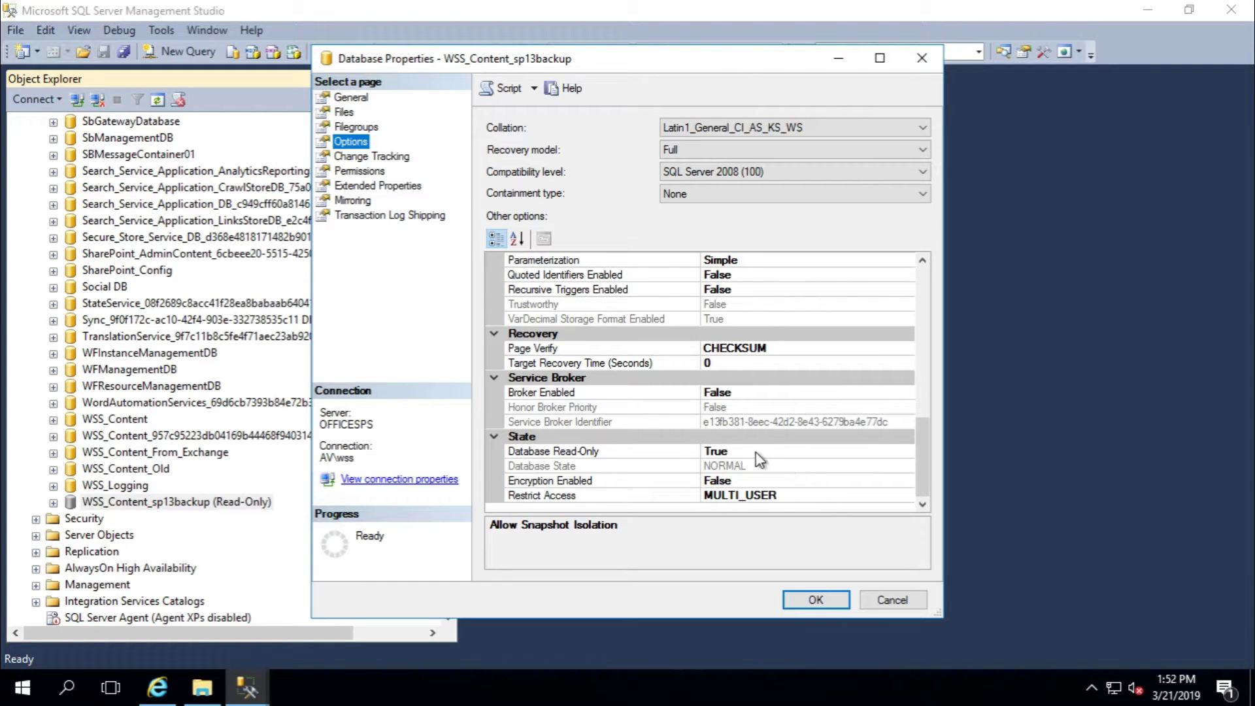
pyautogui.click(724, 451)
pyautogui.click(906, 451)
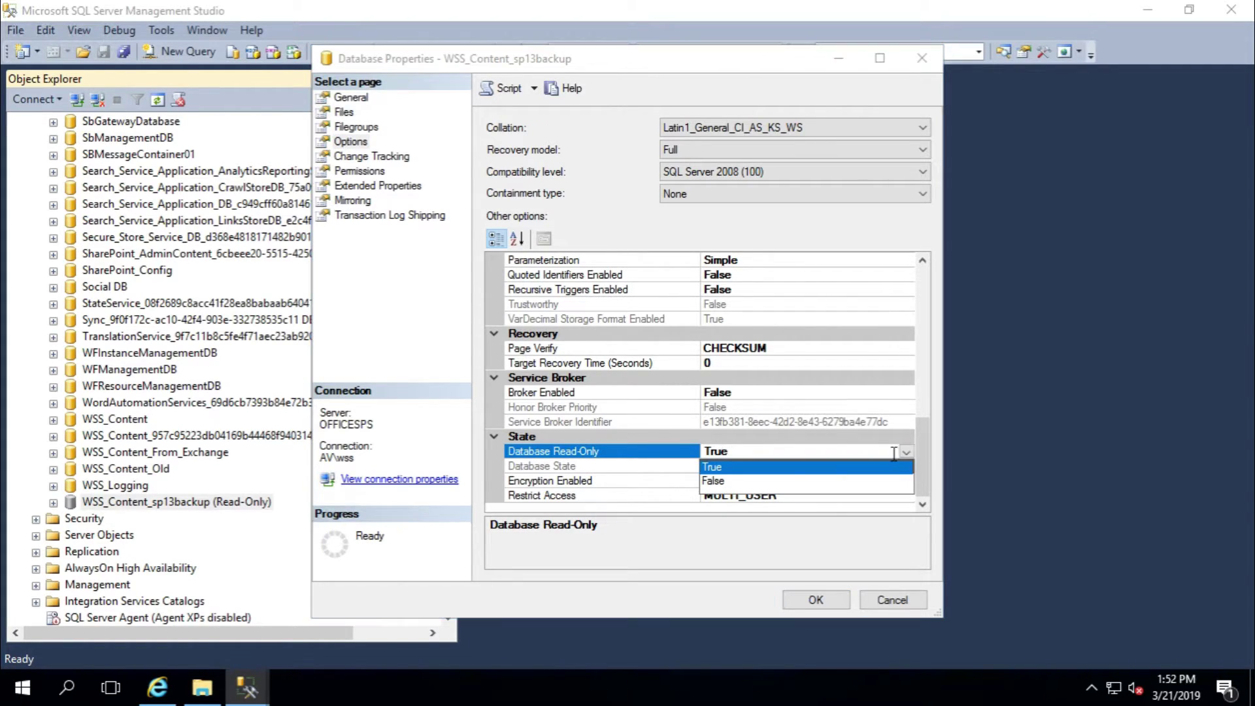
pyautogui.click(760, 484)
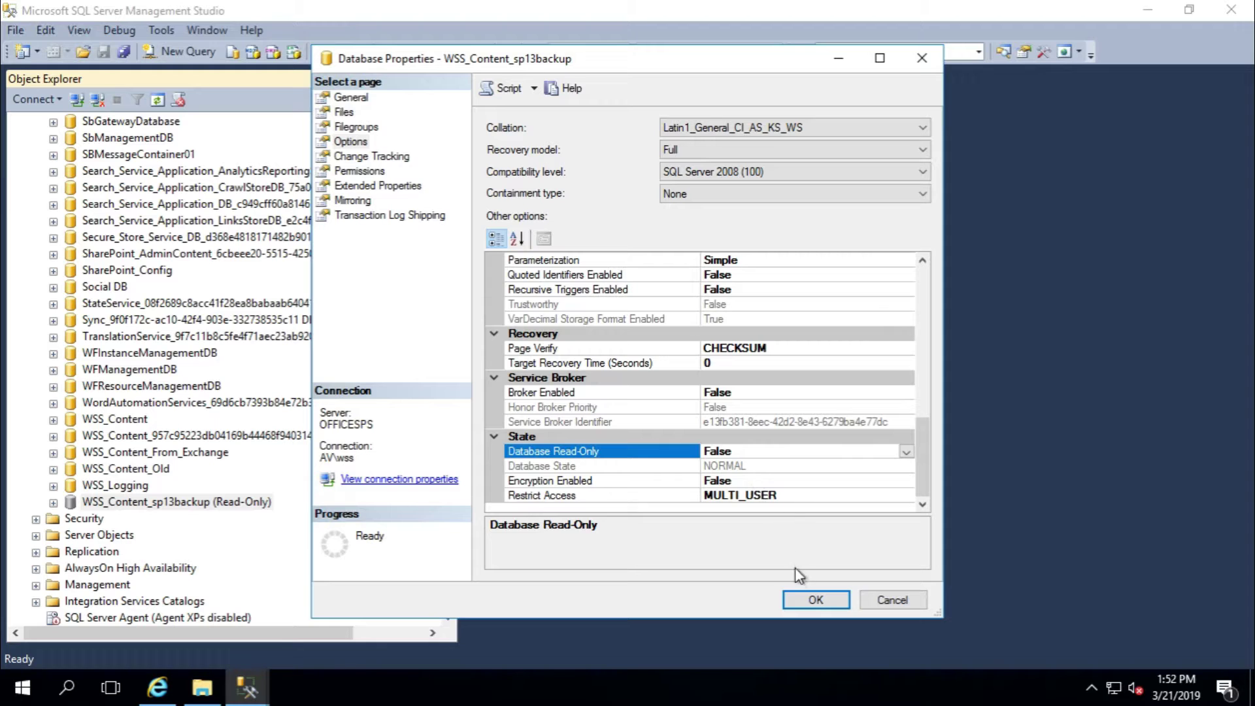
pyautogui.click(798, 594)
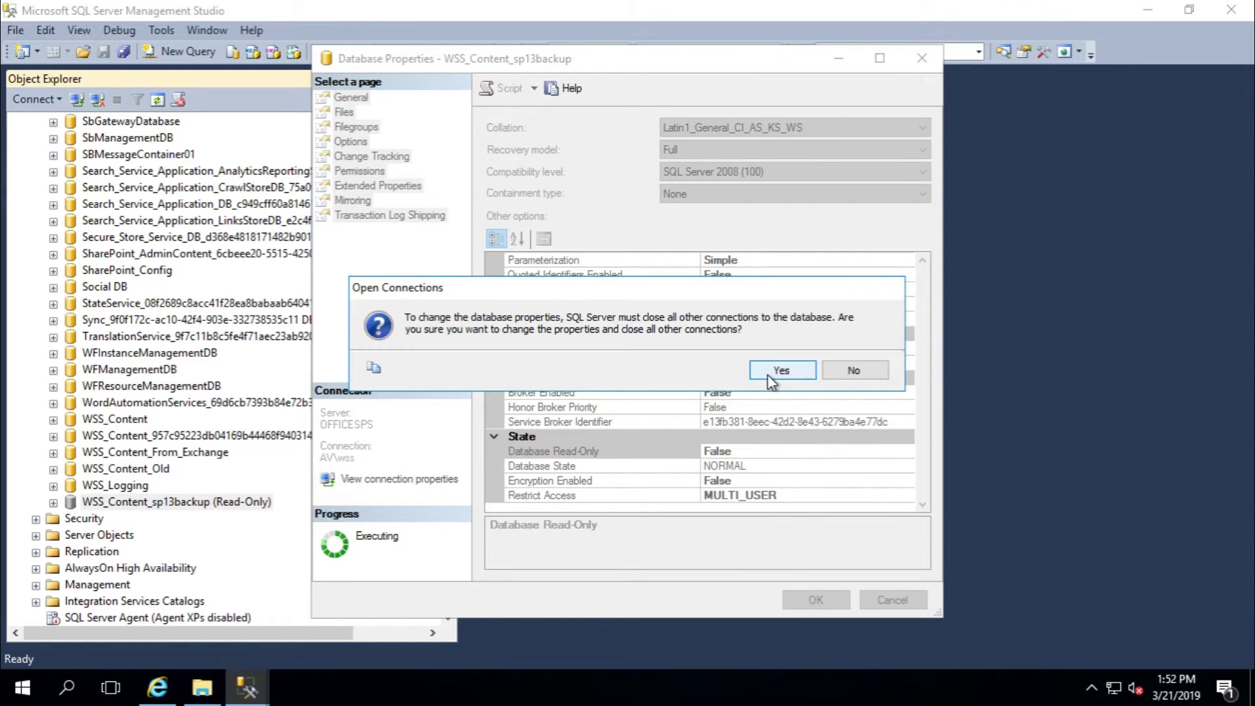
pyautogui.click(772, 370)
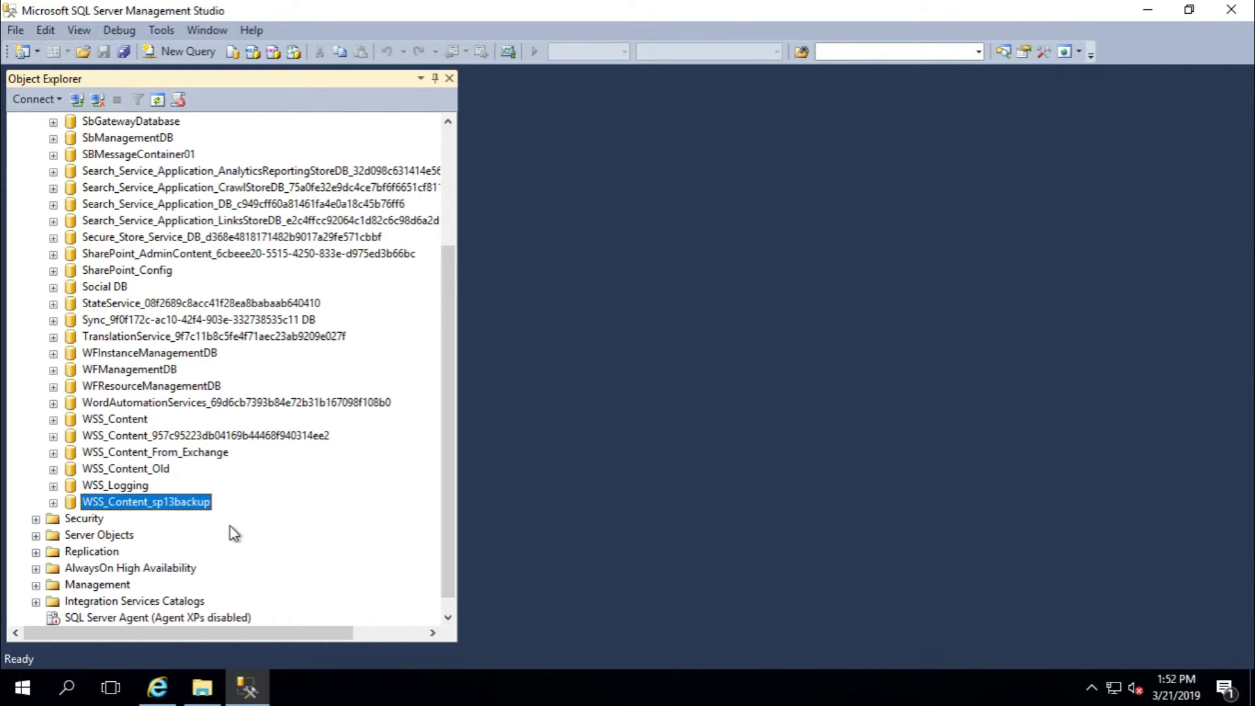
# - Expand the server's Security logins and locate the AV\wss login for the WSS_Content_sp13backup database
pyautogui.rightClick(196, 504)
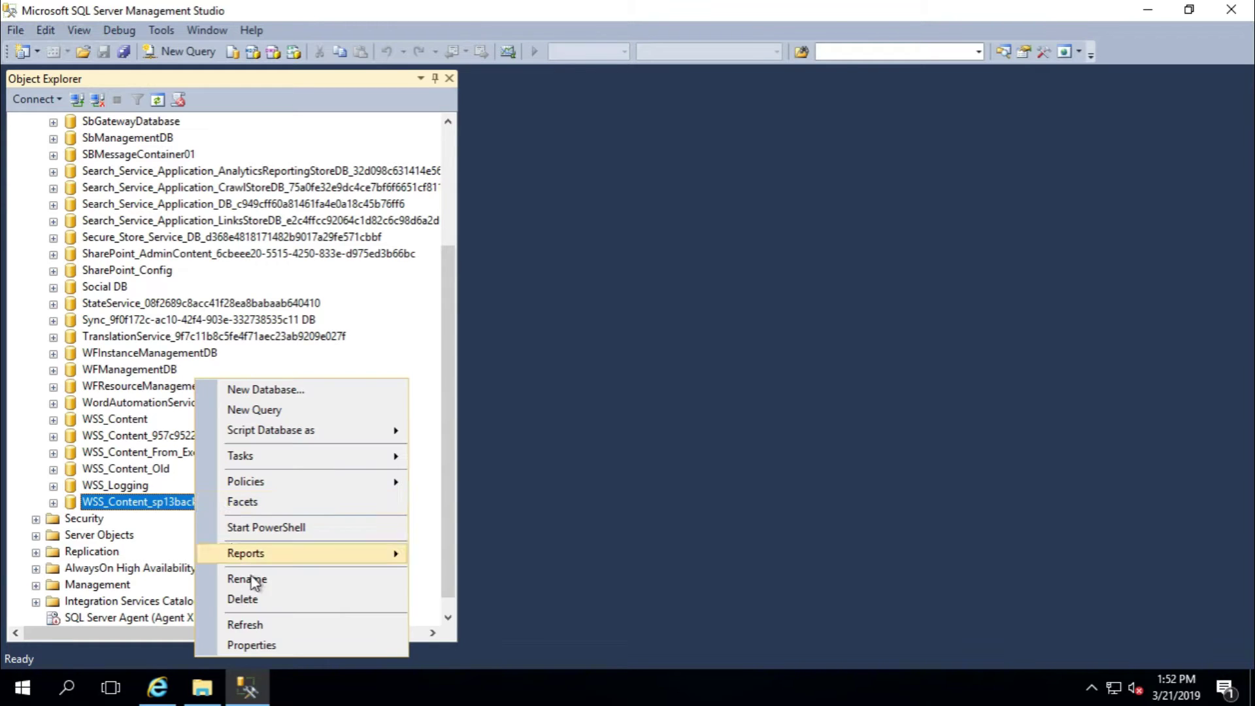
pyautogui.click(35, 519)
pyautogui.doubleClick(99, 469)
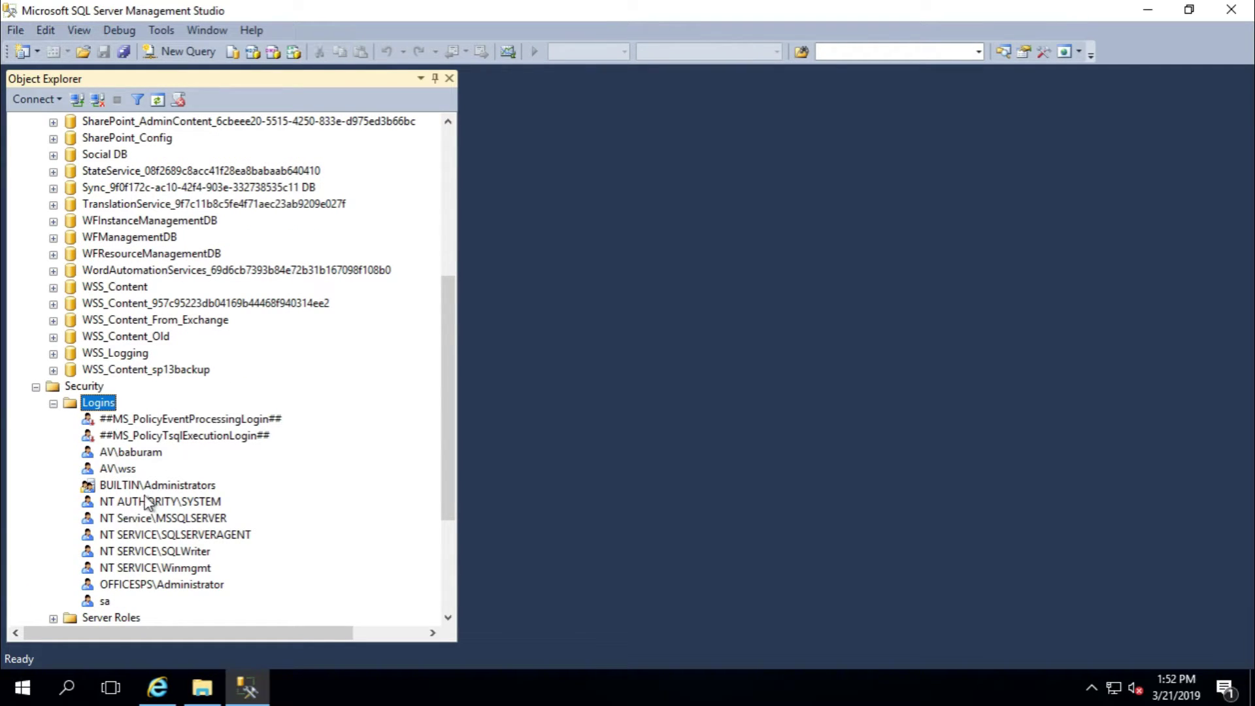
pyautogui.click(128, 470)
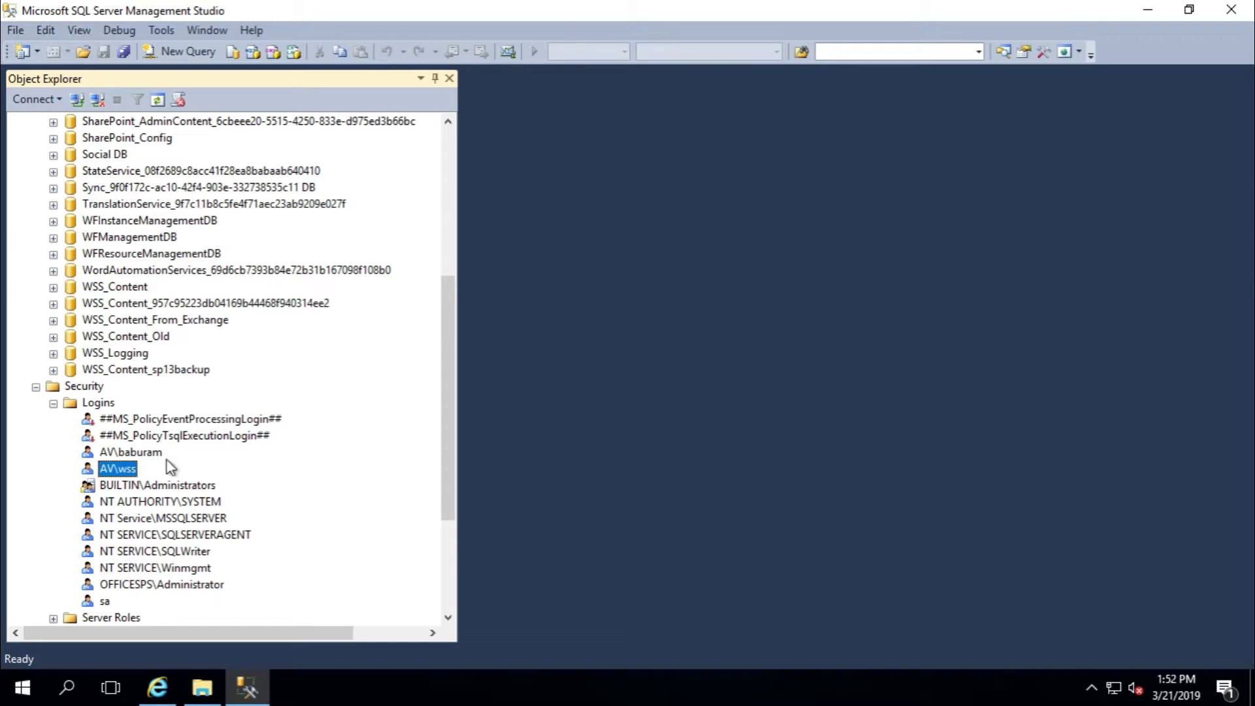
pyautogui.click(195, 371)
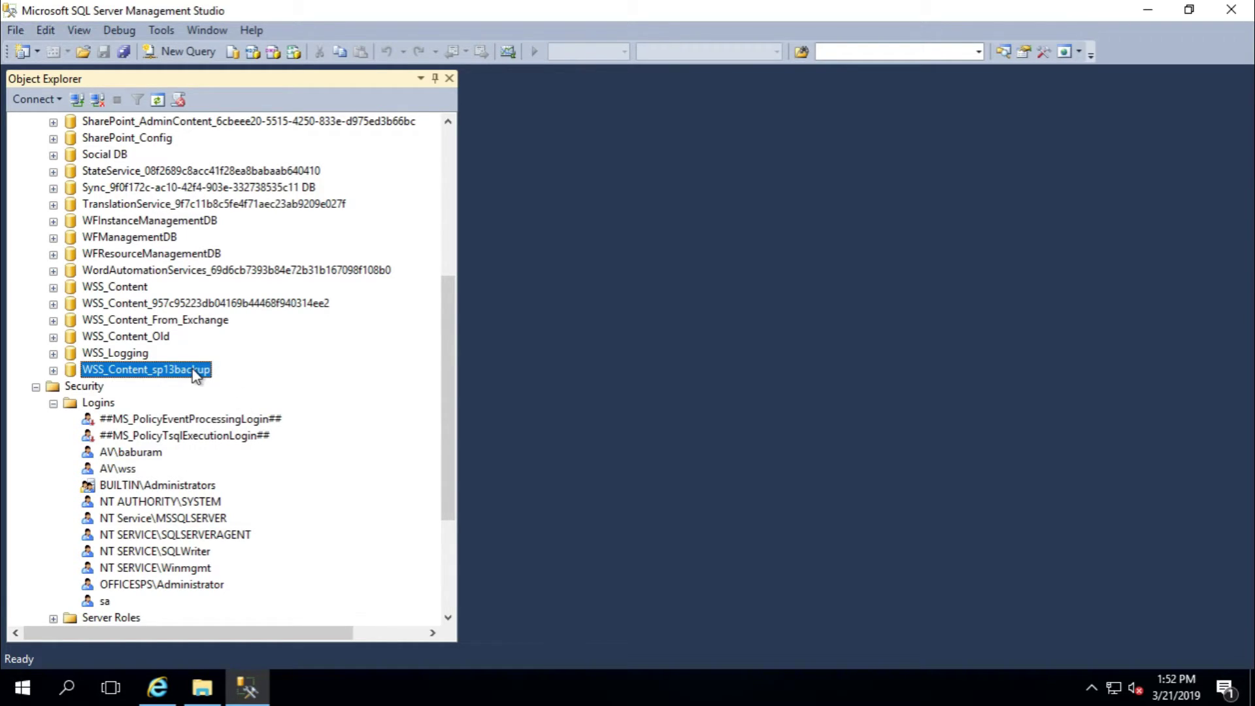
# - Map the AV\wss login to the WSS_Content_sp13backup database with the db_owner role and apply the login properties
pyautogui.rightClick(128, 471)
pyautogui.click(189, 662)
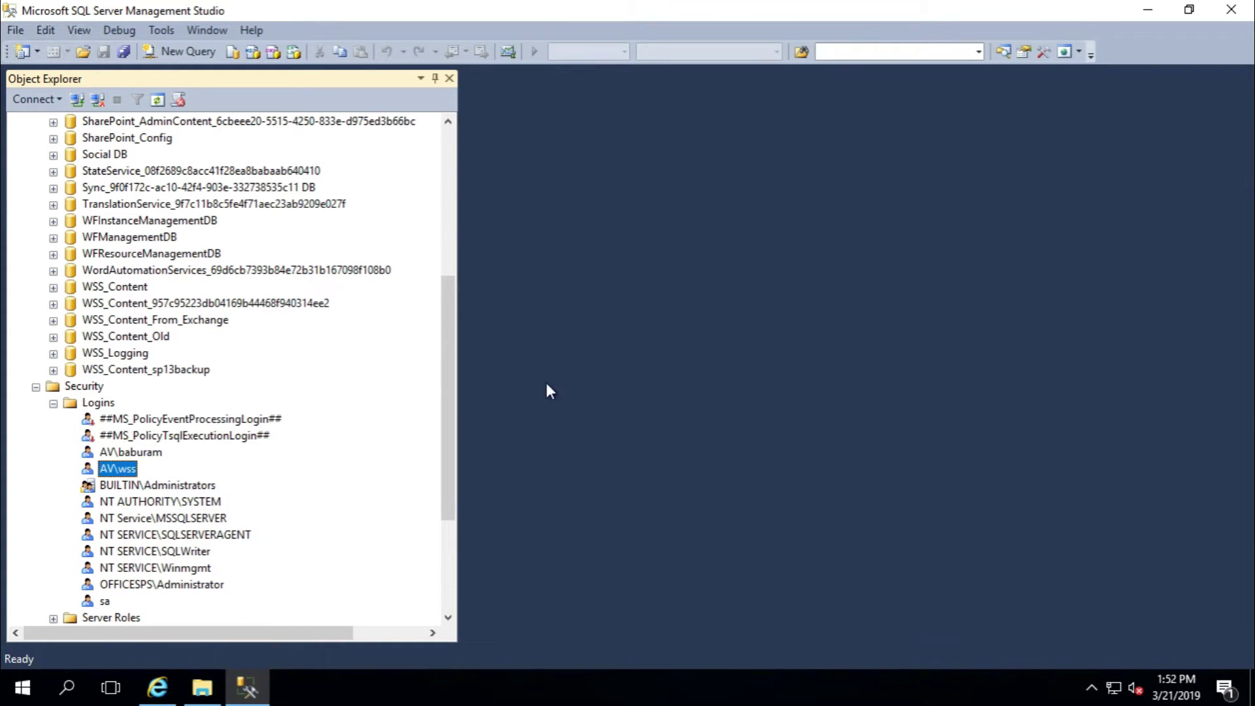
pyautogui.click(368, 127)
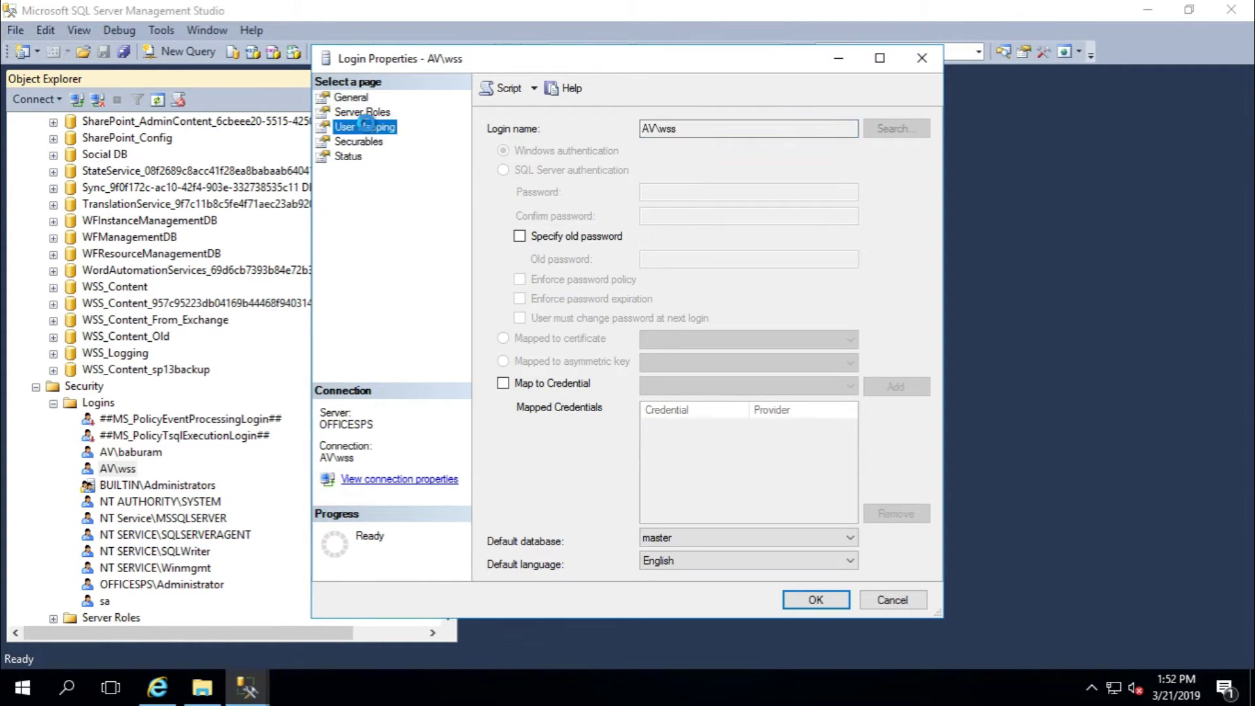
pyautogui.scroll(-7, 551, 268)
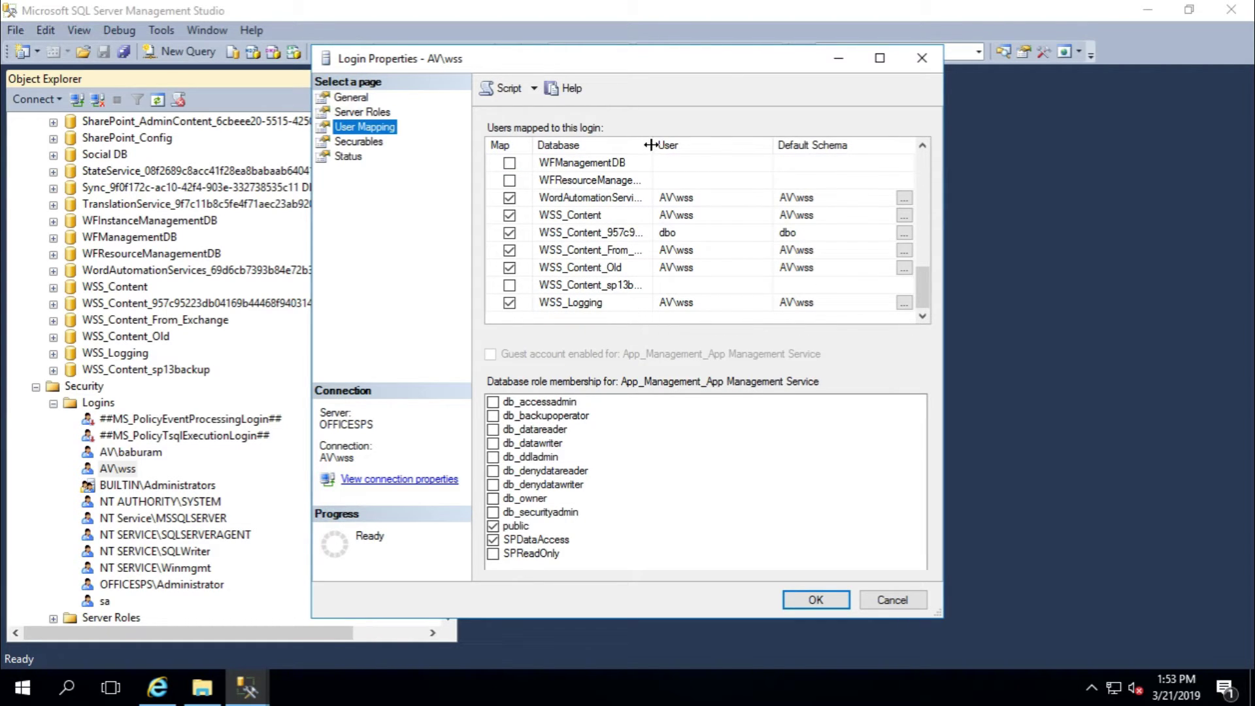
pyautogui.moveTo(651, 145); pyautogui.dragTo(748, 144)
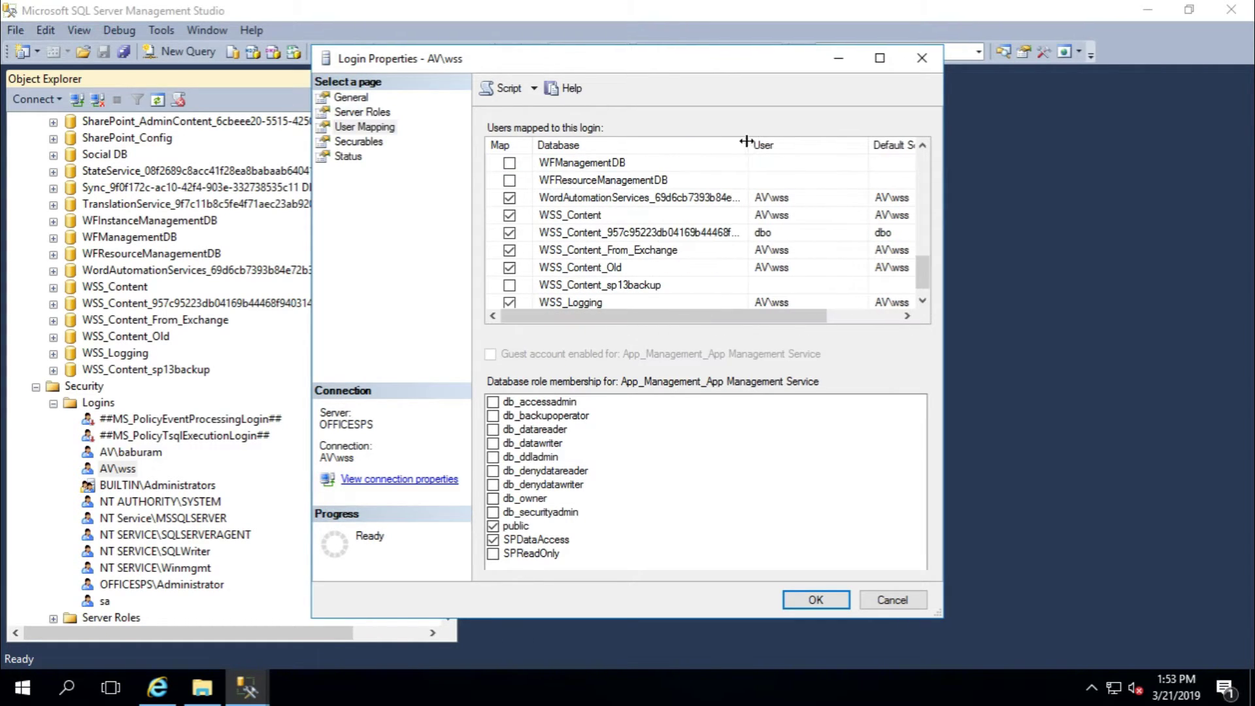
pyautogui.click(510, 285)
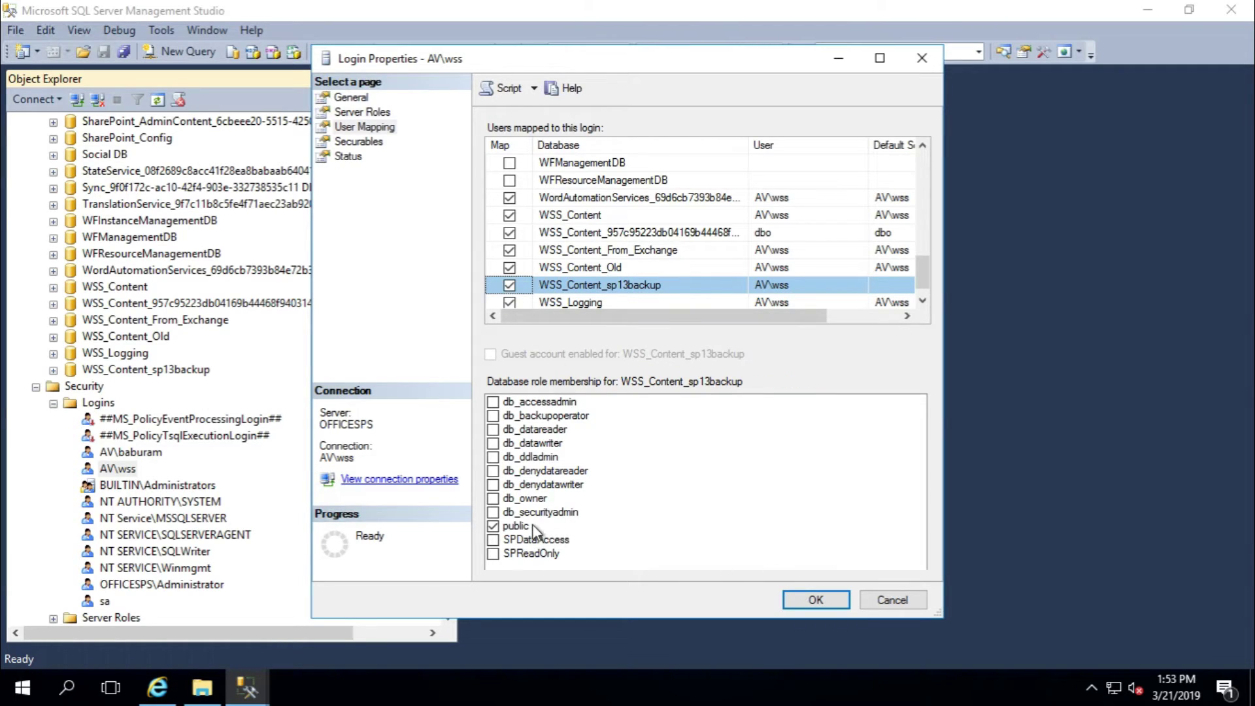
pyautogui.click(494, 498)
pyautogui.click(814, 602)
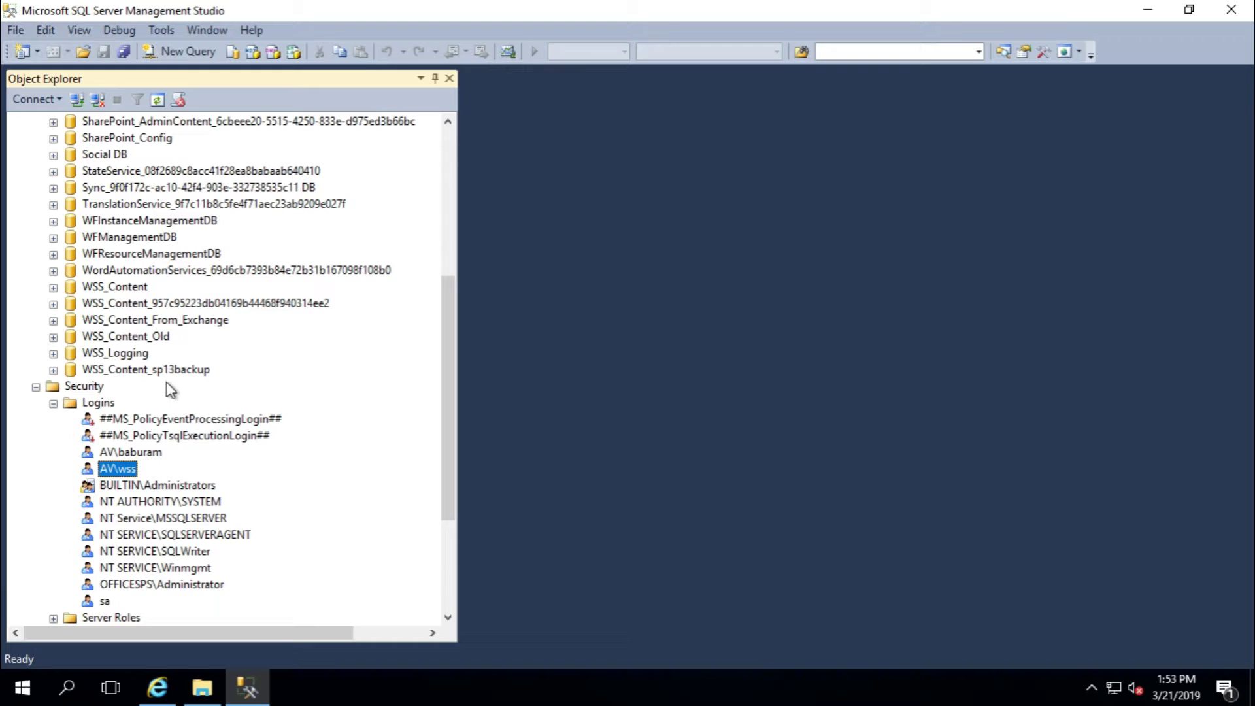
# - Collapse the server's Security and Databases folders and minimize SQL Server Management Studio
pyautogui.click(36, 386)
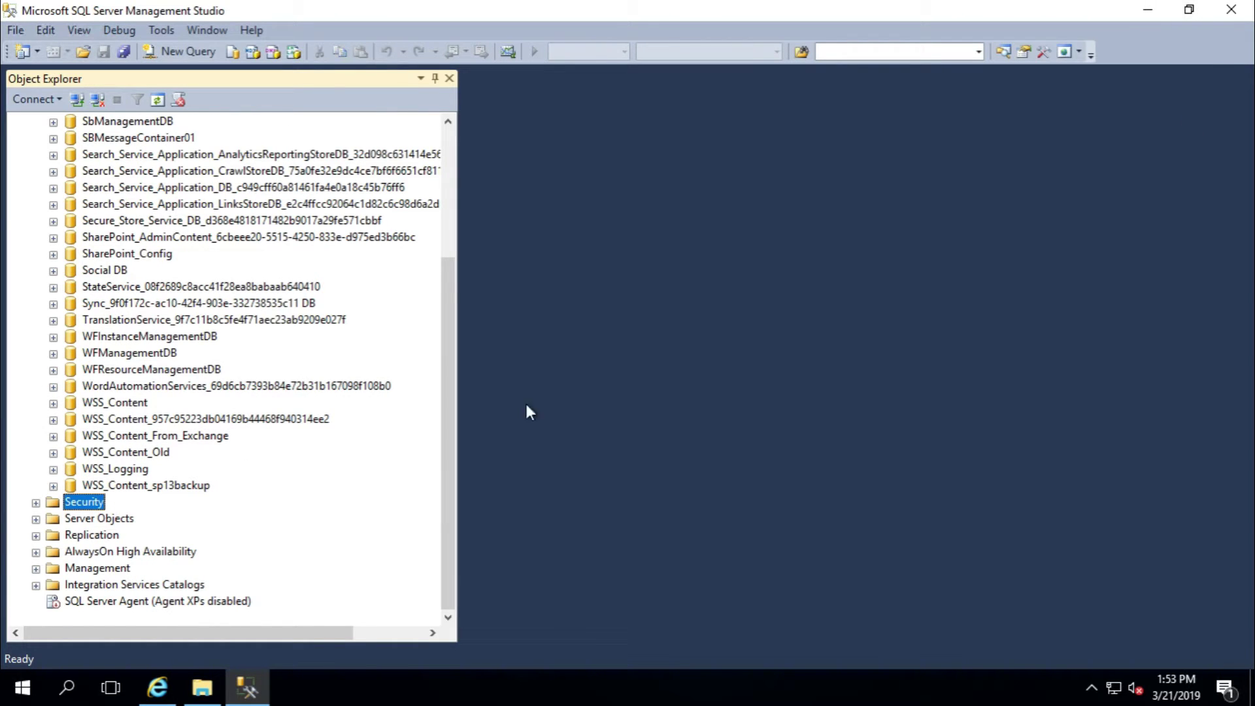
pyautogui.scroll(4, 75, 194)
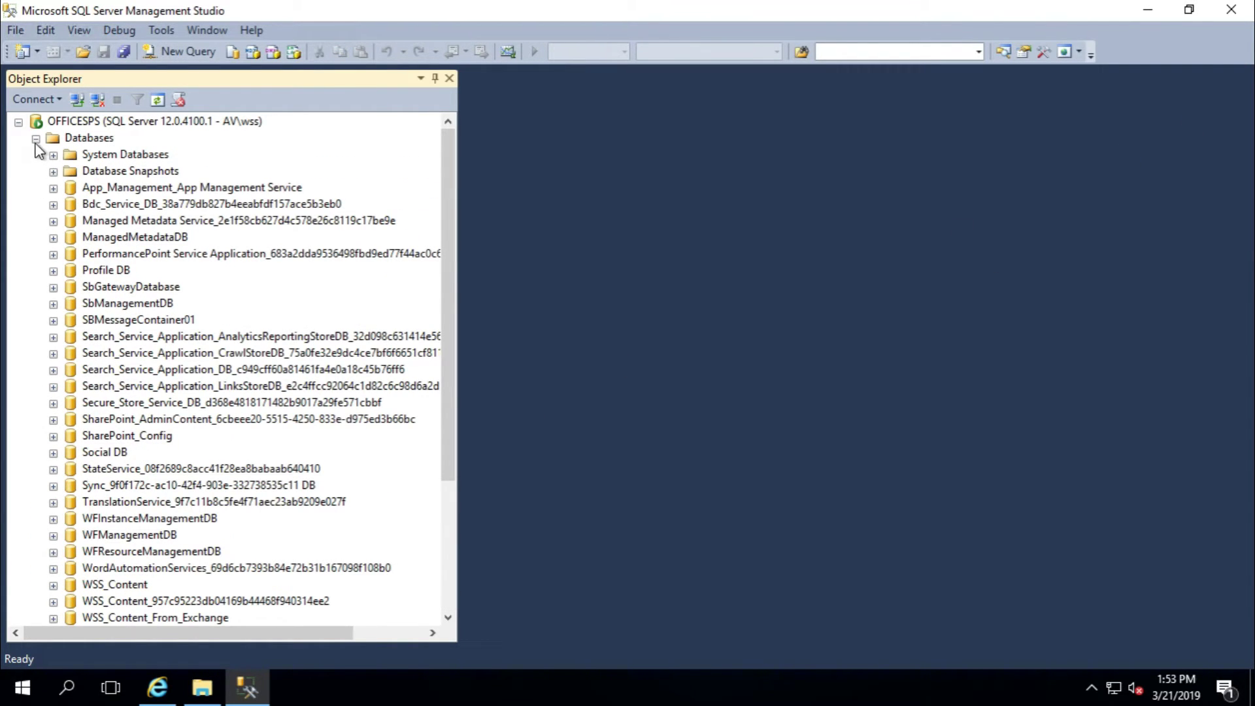
pyautogui.click(36, 139)
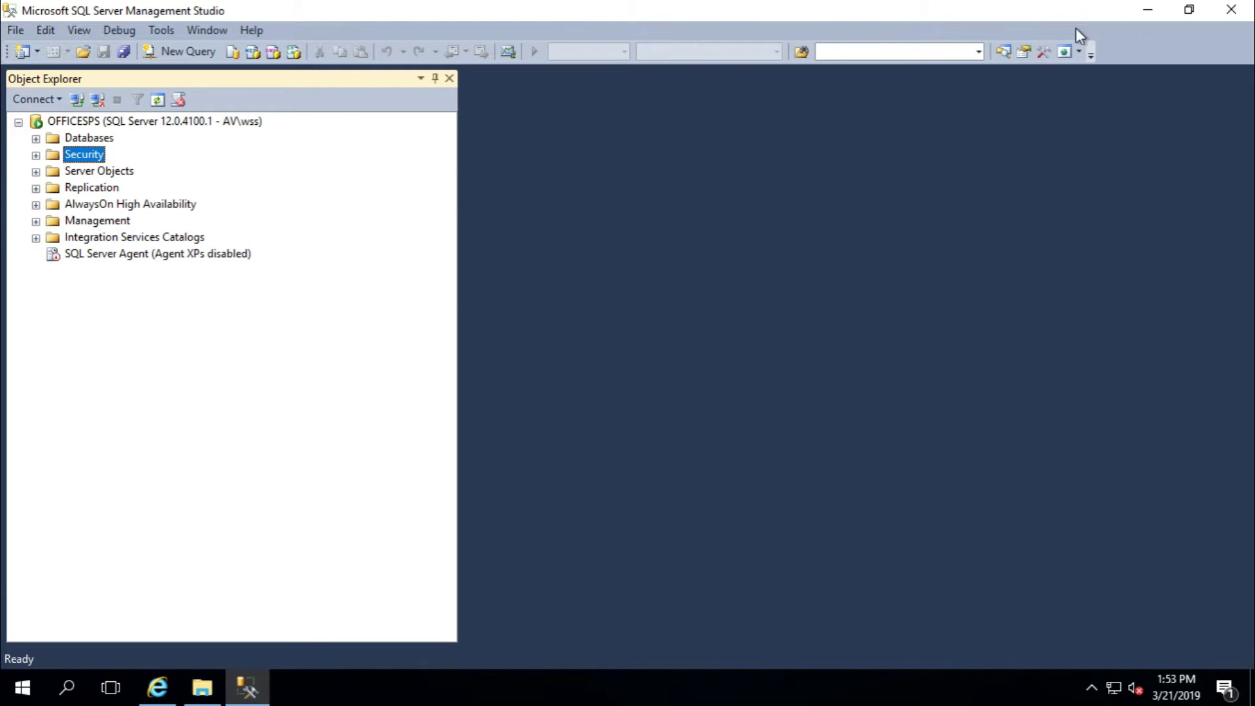
pyautogui.click(1149, 10)
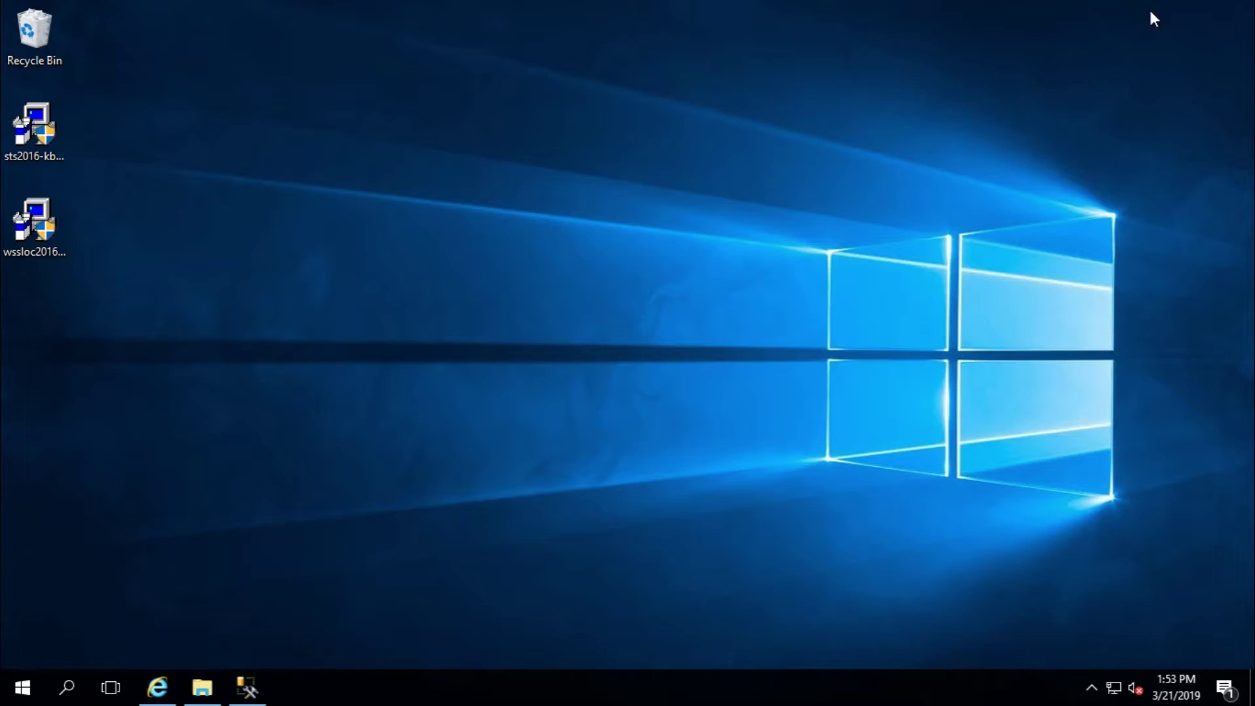
# - Search for sharepoint and launch the SharePoint 2016 Management Shell as administrator, allowing it to make changes to the device
pyautogui.click(24, 689)
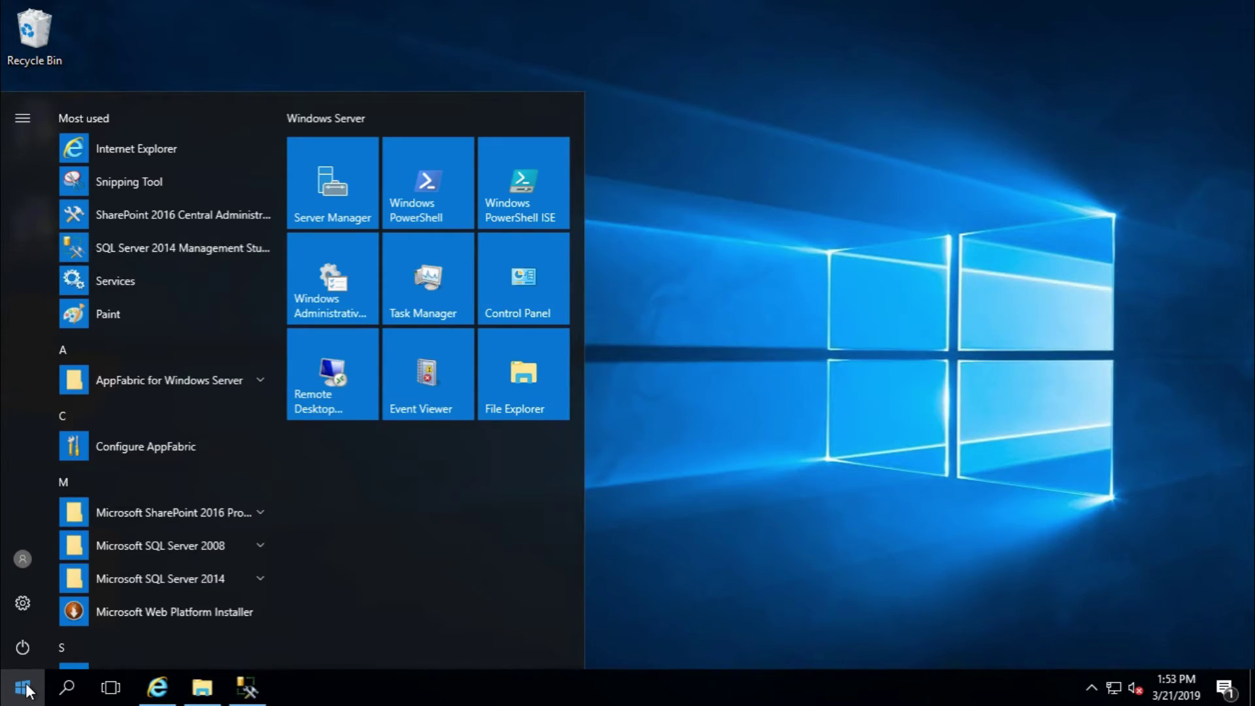
pyautogui.write('sharepoint')
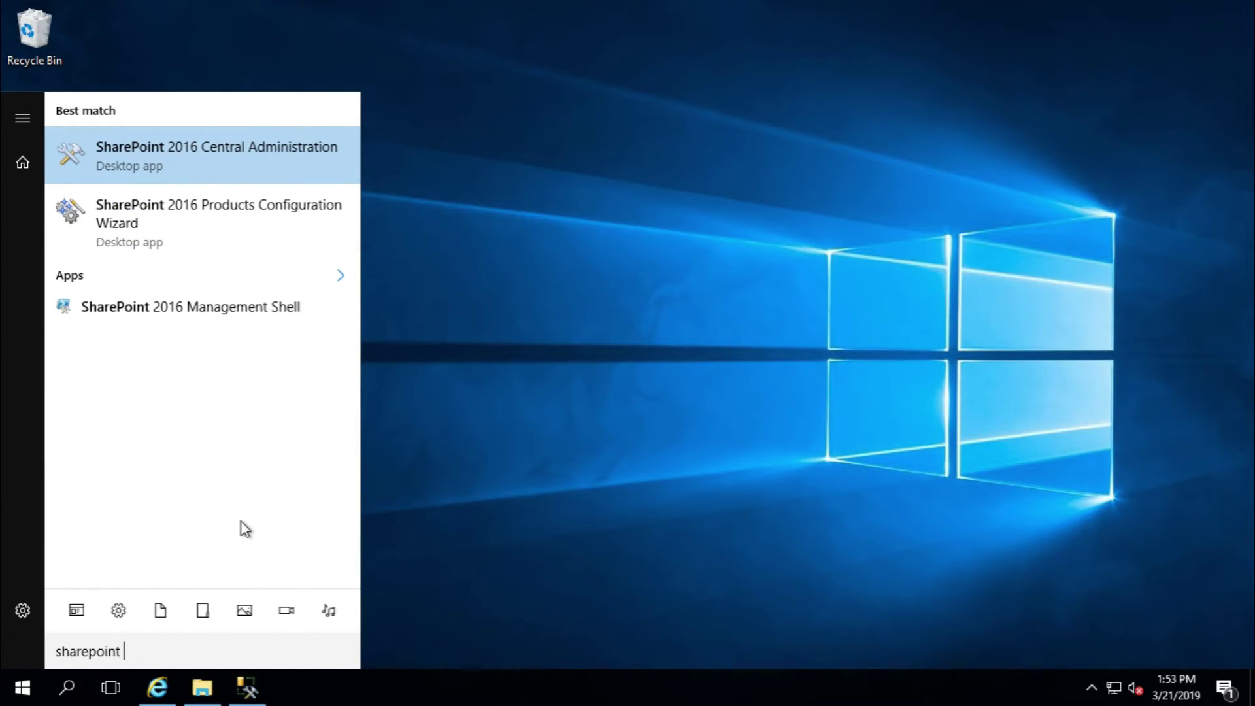
pyautogui.rightClick(205, 312)
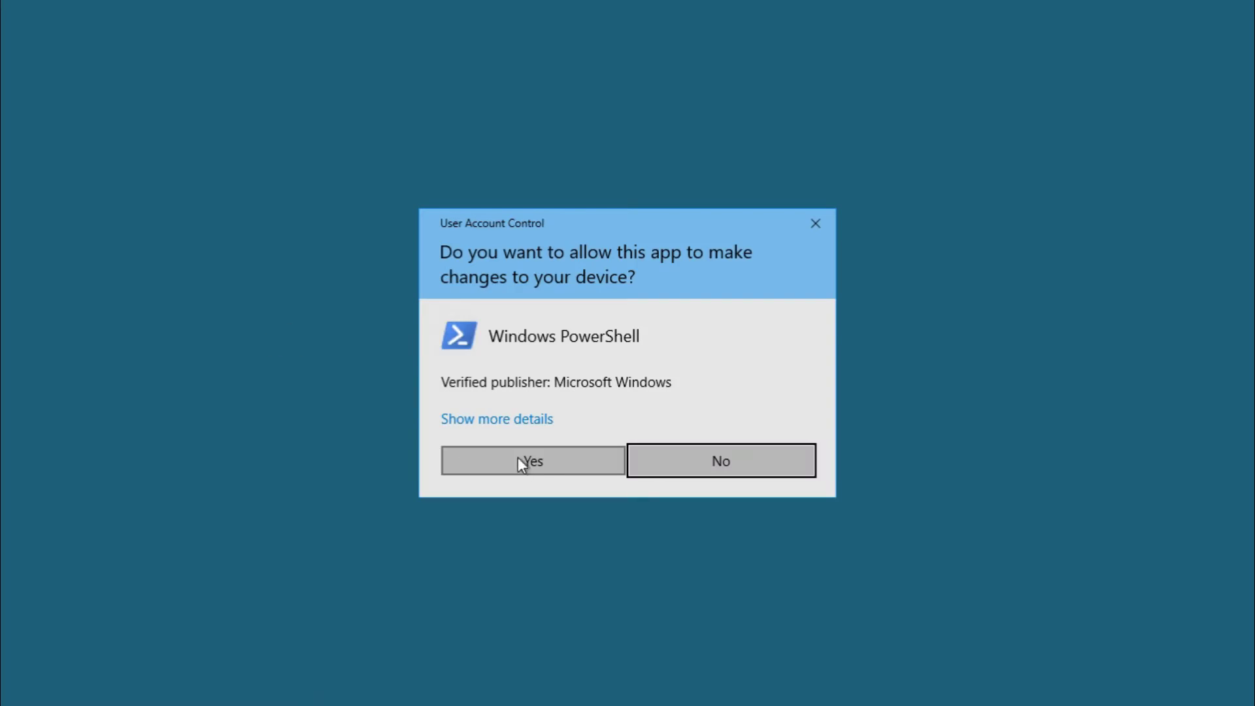
pyautogui.click(534, 467)
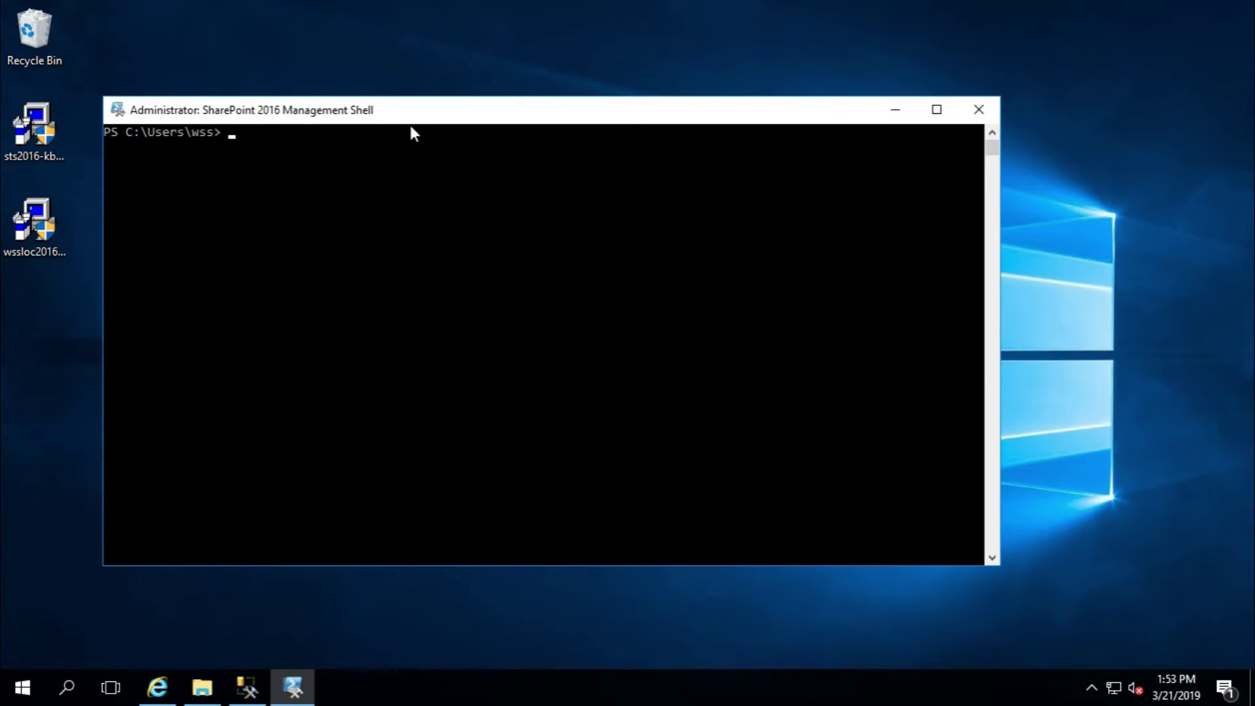
pyautogui.moveTo(471, 114); pyautogui.dragTo(529, 106)
# - Begin a Test-SPContentDatabase command with the -Name parameter at the shell prompt
pyautogui.click(366, 156)
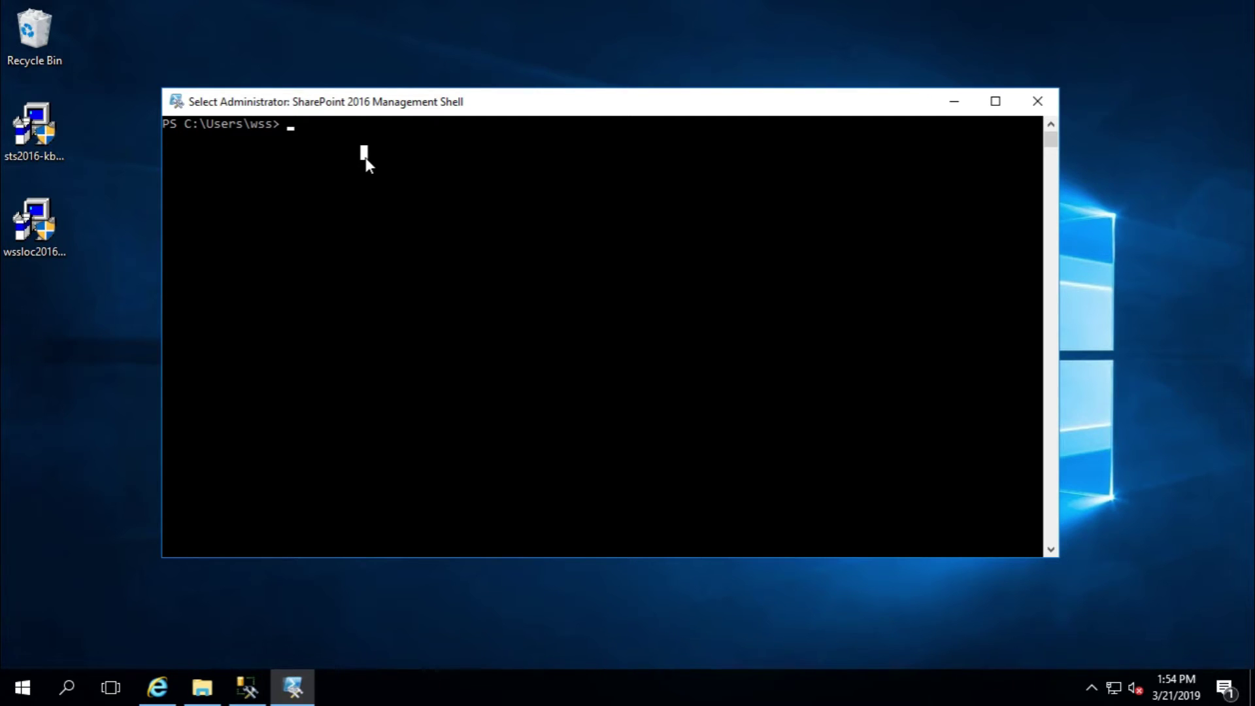
pyautogui.press('Escape')
pyautogui.write('Test-spco')
pyautogui.press('Tab')
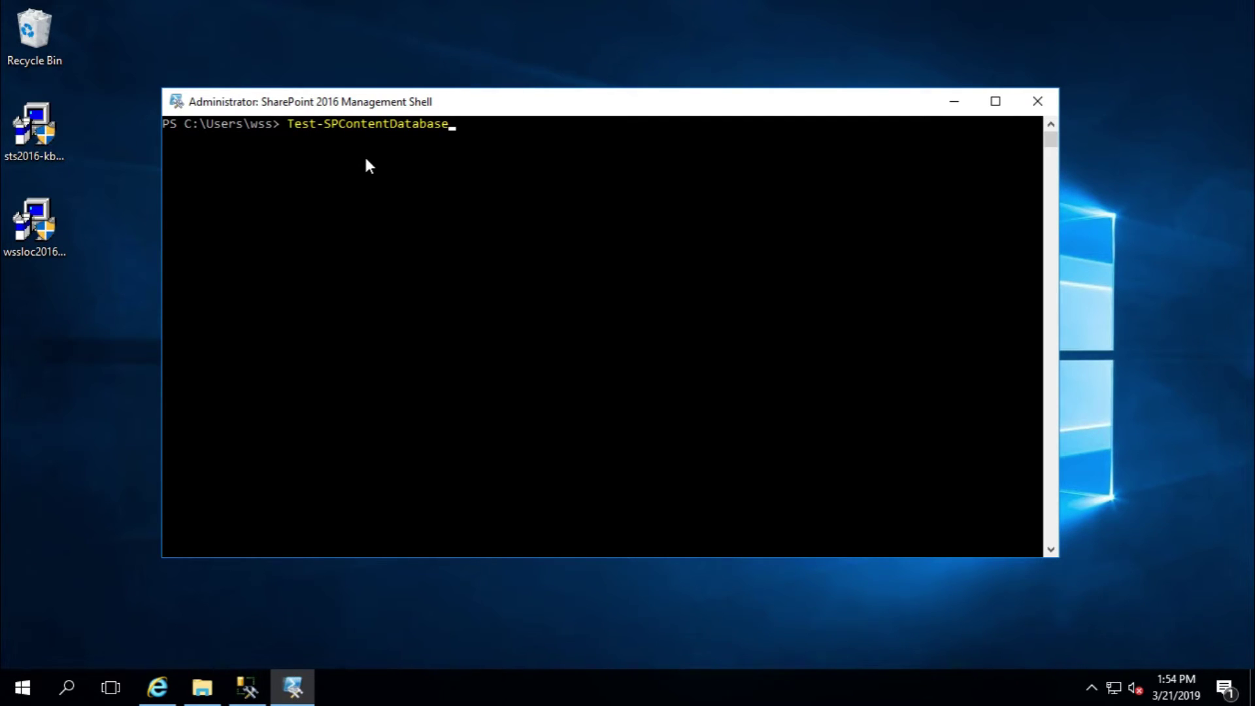
pyautogui.write('-Name')
# - Copy the WSS_Content_sp13backup database name from SQL Server Management Studio and paste it into the shell as the -Name value
pyautogui.click(246, 686)
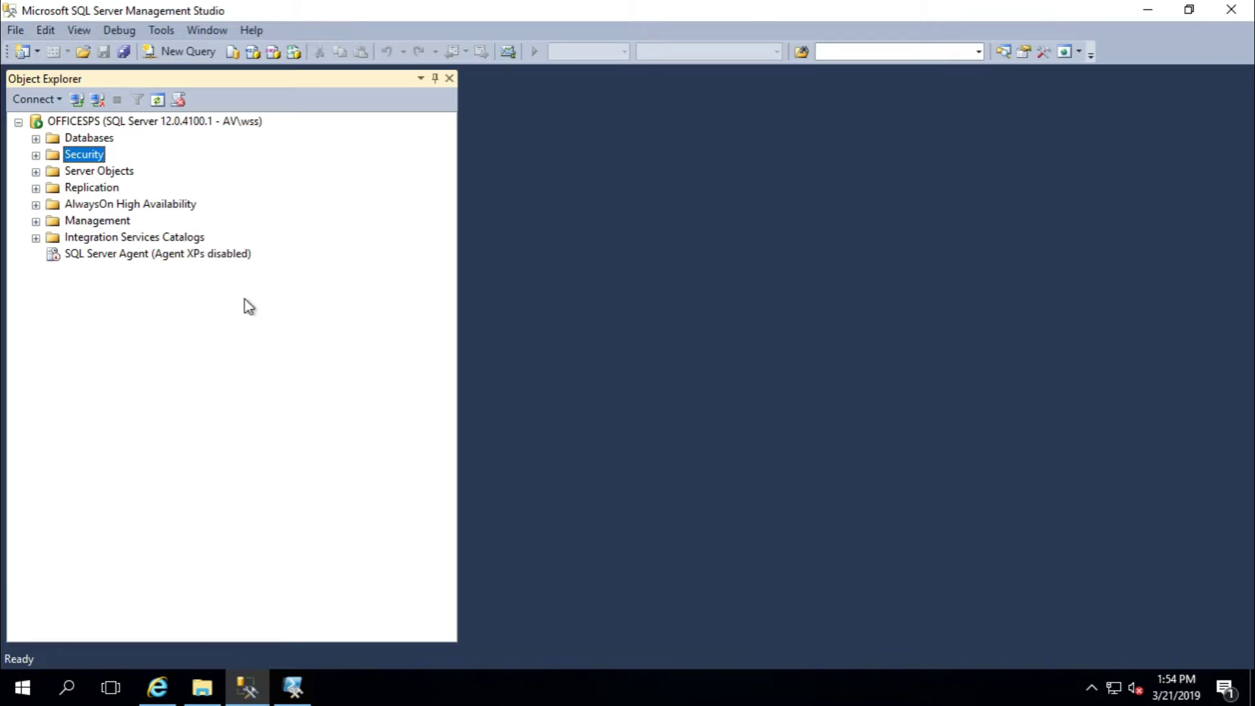
pyautogui.doubleClick(89, 138)
pyautogui.scroll(-4, 119, 443)
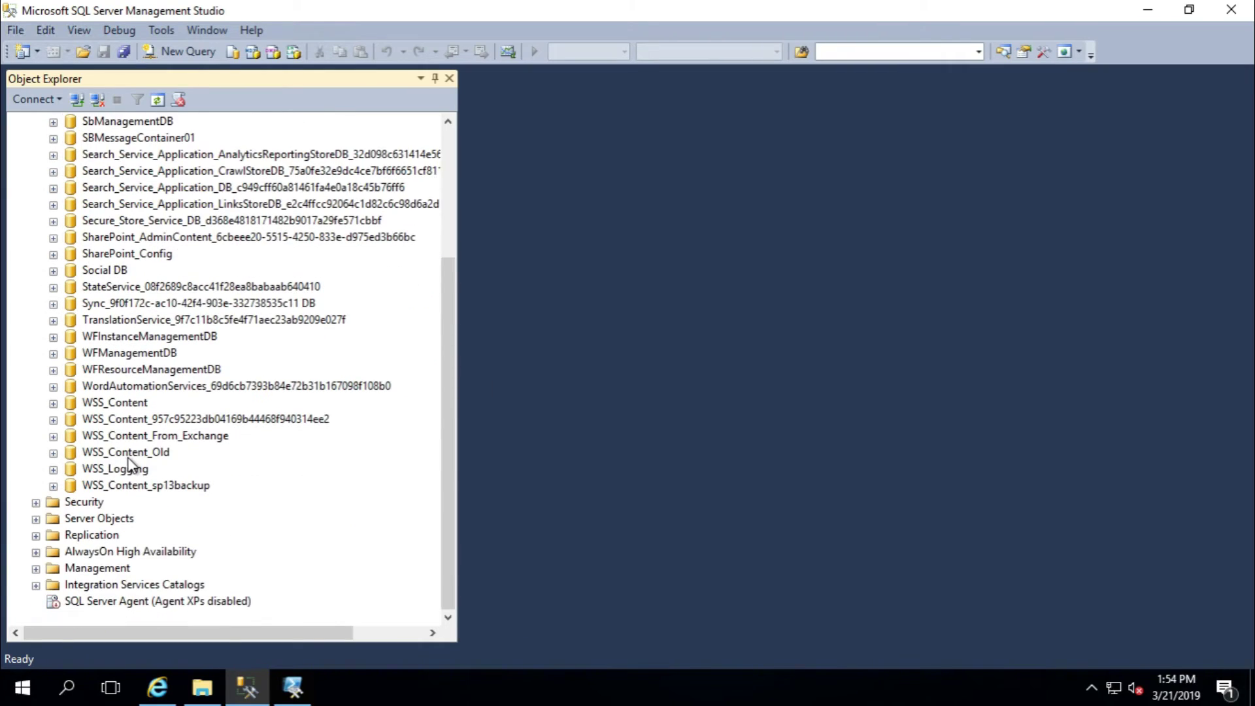
pyautogui.click(128, 487)
pyautogui.click(129, 490)
pyautogui.hotkey('ctrl', 'c')
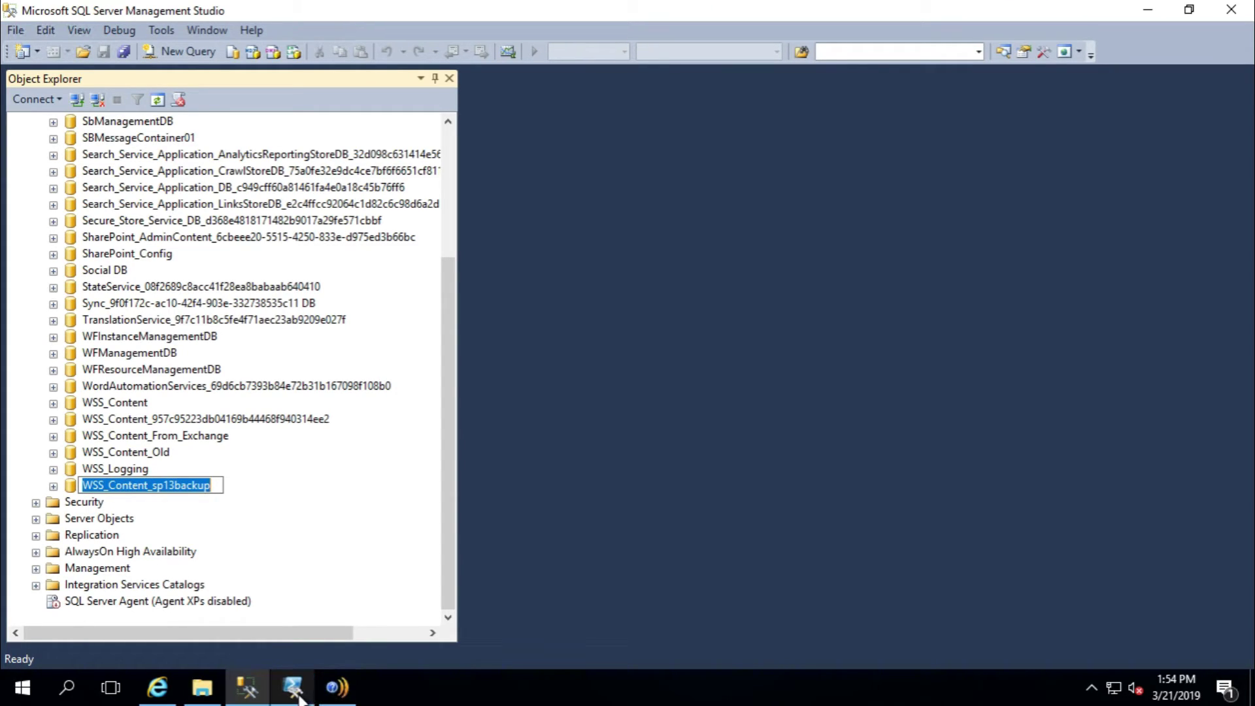
pyautogui.click(295, 691)
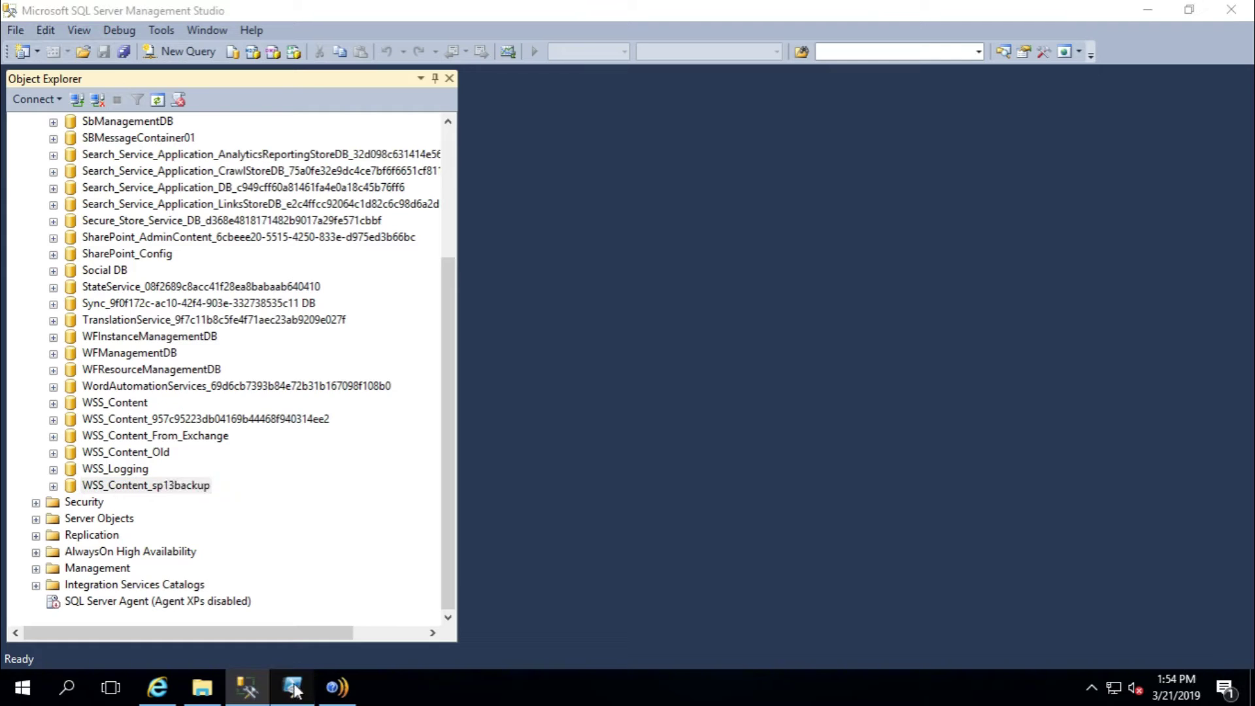
pyautogui.rightClick(496, 164)
# - Append the -WebApplication parameter after the database name in the Test-SPContentDatabase command
pyautogui.press('Left')
pyautogui.press('Left')
pyautogui.press('Left')
pyautogui.press('Left')
pyautogui.press('Left')
pyautogui.press('Left')
pyautogui.press('Left')
pyautogui.press('Left')
pyautogui.press('Left')
pyautogui.press('Left')
pyautogui.press('Left')
pyautogui.press('Left')
pyautogui.press('Left')
pyautogui.press('Left')
pyautogui.press('Left')
pyautogui.press('Left')
pyautogui.press('Left')
pyautogui.press('Left')
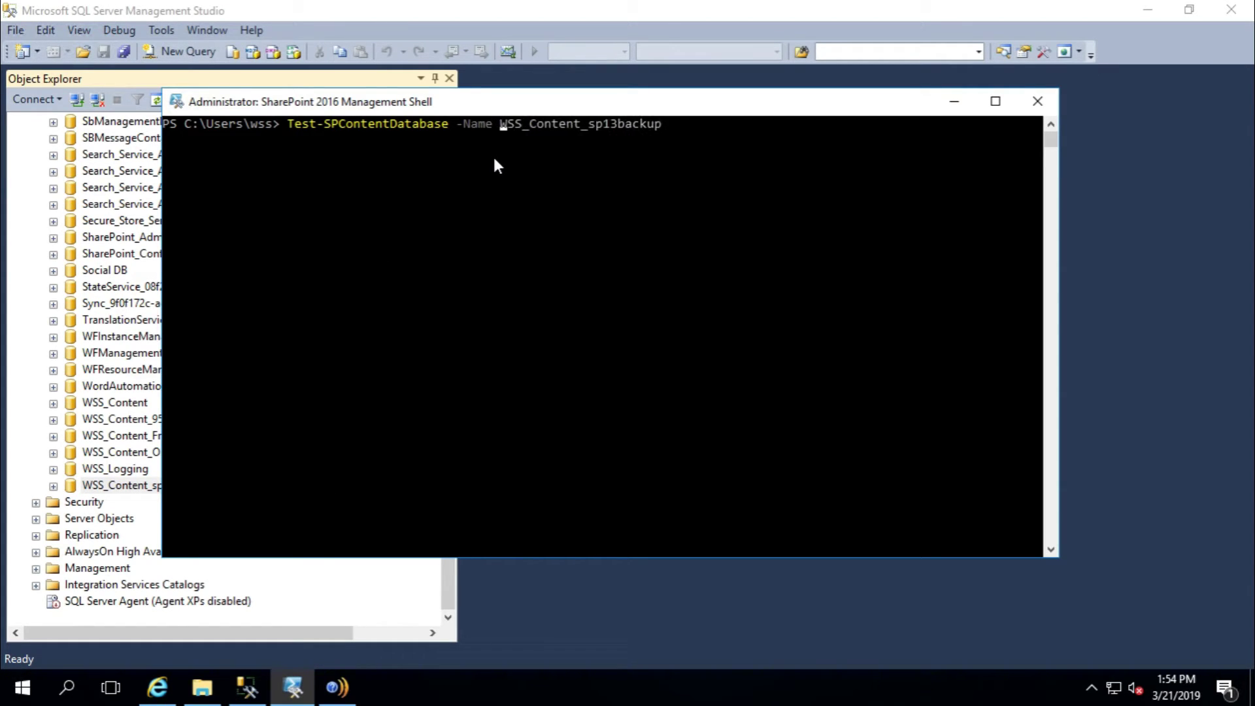
pyautogui.press('Right')
pyautogui.press('Right')
pyautogui.press('Right')
pyautogui.press('Right')
pyautogui.press('Right')
pyautogui.press('Right')
pyautogui.press('Right')
pyautogui.press('Right')
pyautogui.press('Right')
pyautogui.press('Right')
pyautogui.press('Right')
pyautogui.press('Right')
pyautogui.press('Right')
pyautogui.press('Right')
pyautogui.press('Right')
pyautogui.press('Right')
pyautogui.press('Right')
pyautogui.press('Right')
pyautogui.press('Right')
pyautogui.press('Right')
pyautogui.write('-web')
pyautogui.press('Tab')
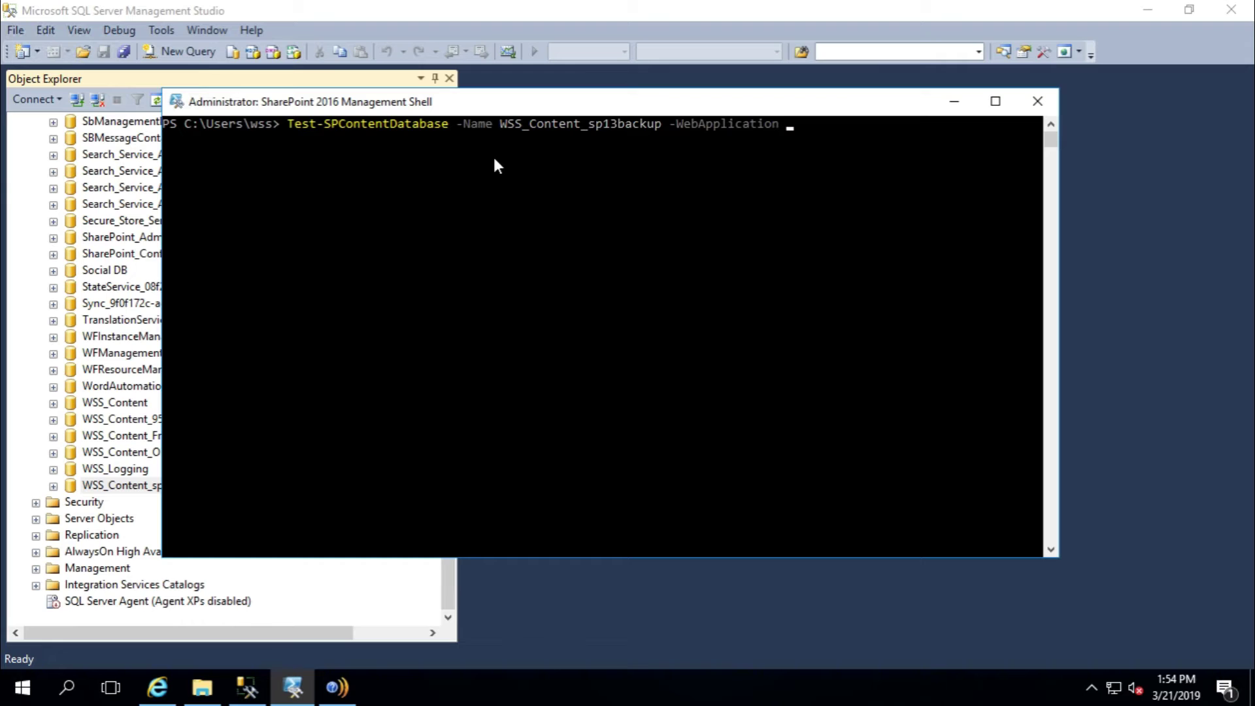
pyautogui.click(157, 687)
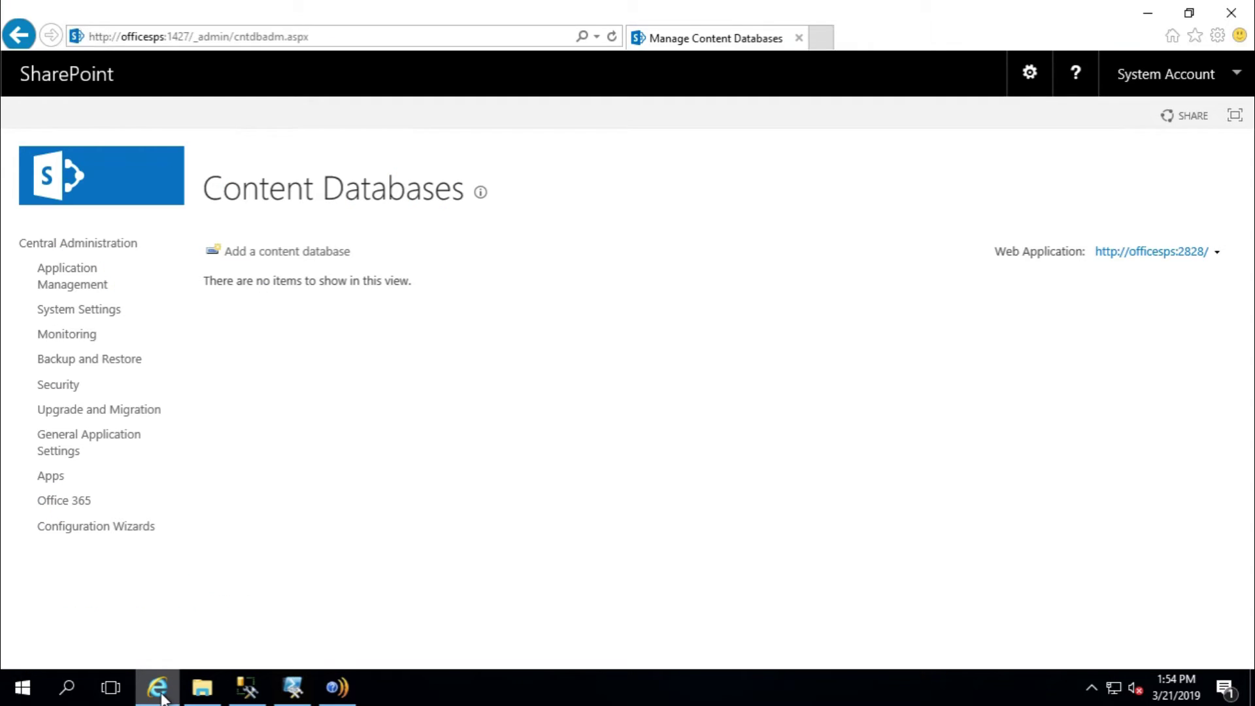
pyautogui.click(78, 283)
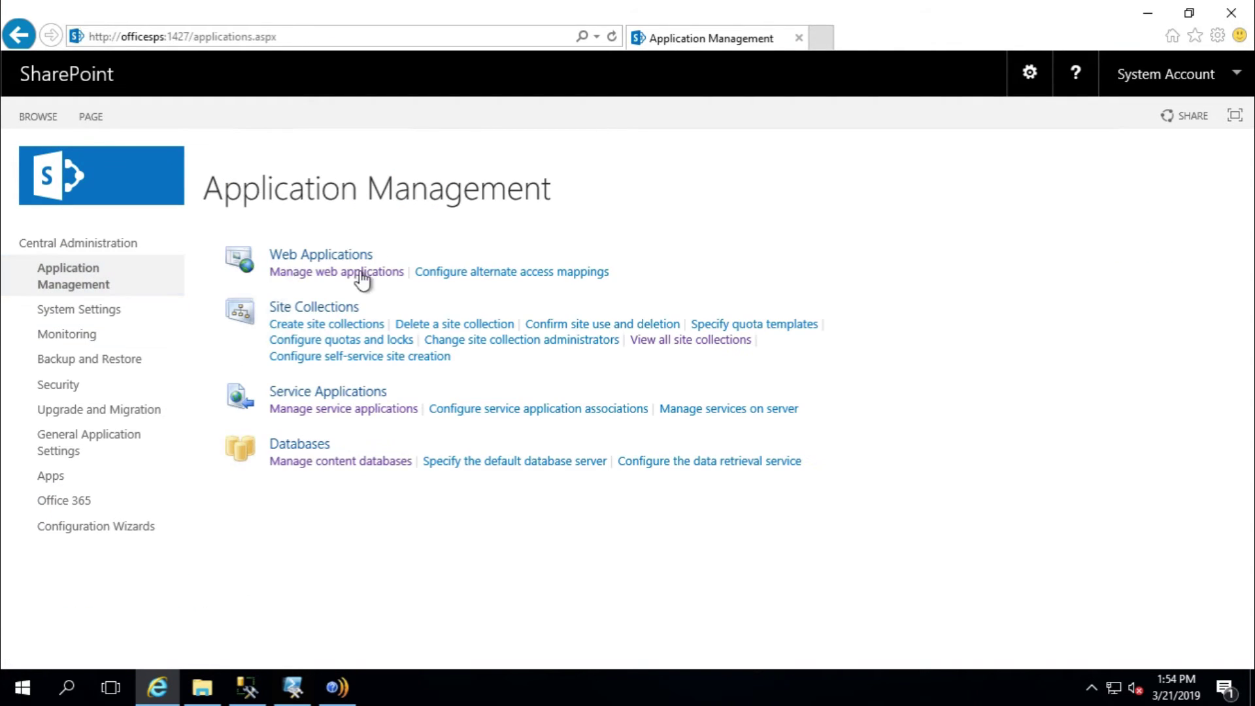
pyautogui.click(362, 282)
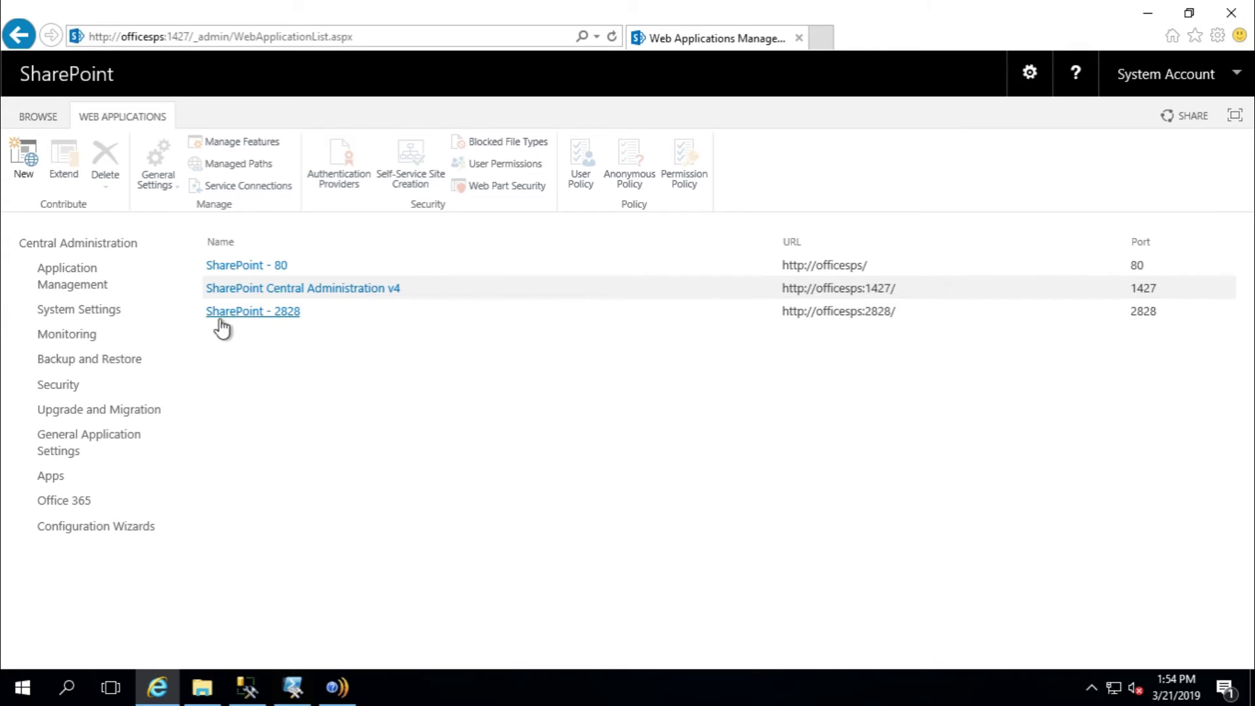
pyautogui.moveTo(781, 311); pyautogui.dragTo(889, 313)
pyautogui.hotkey('ctrl', 'c')
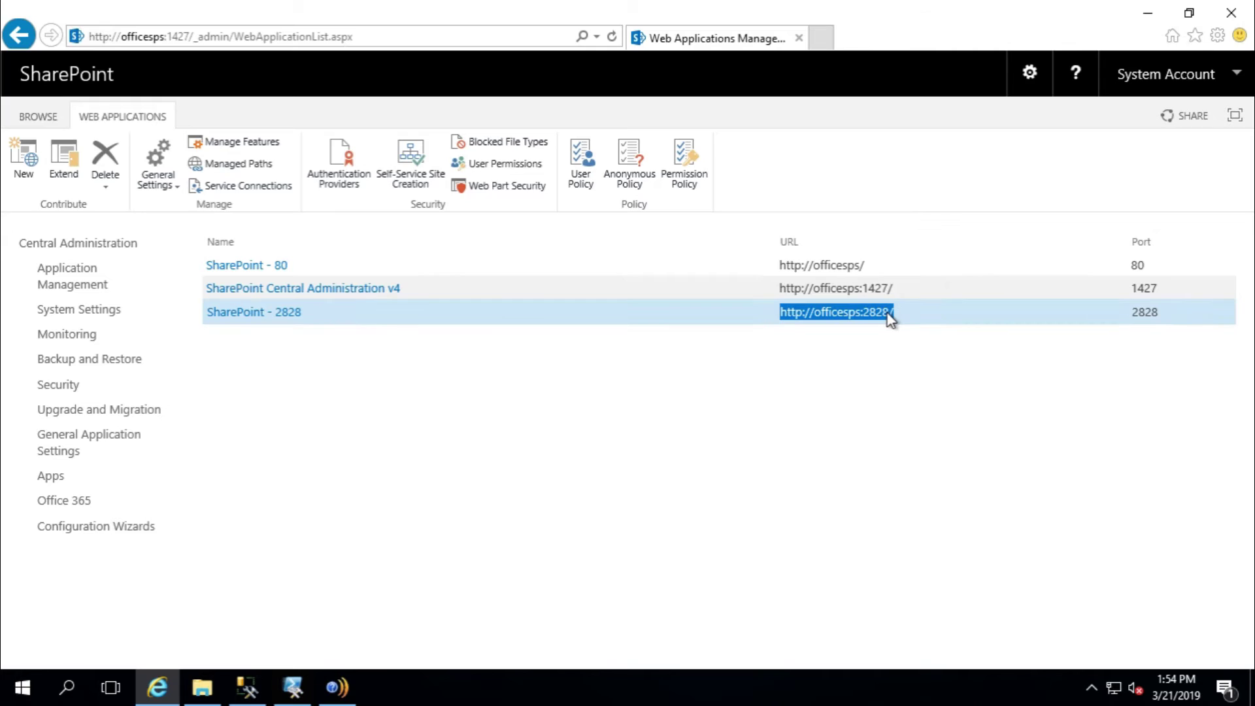
pyautogui.click(292, 688)
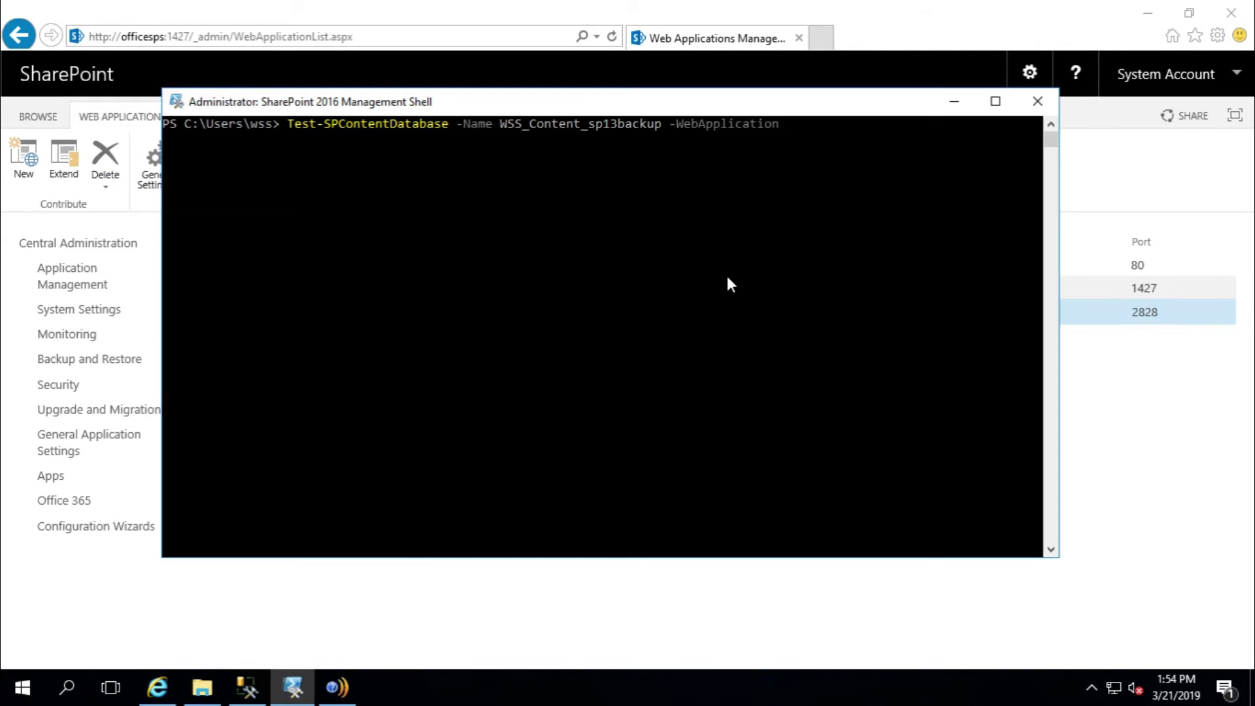
pyautogui.hotkey('ctrl', 'v')
pyautogui.press('Return')
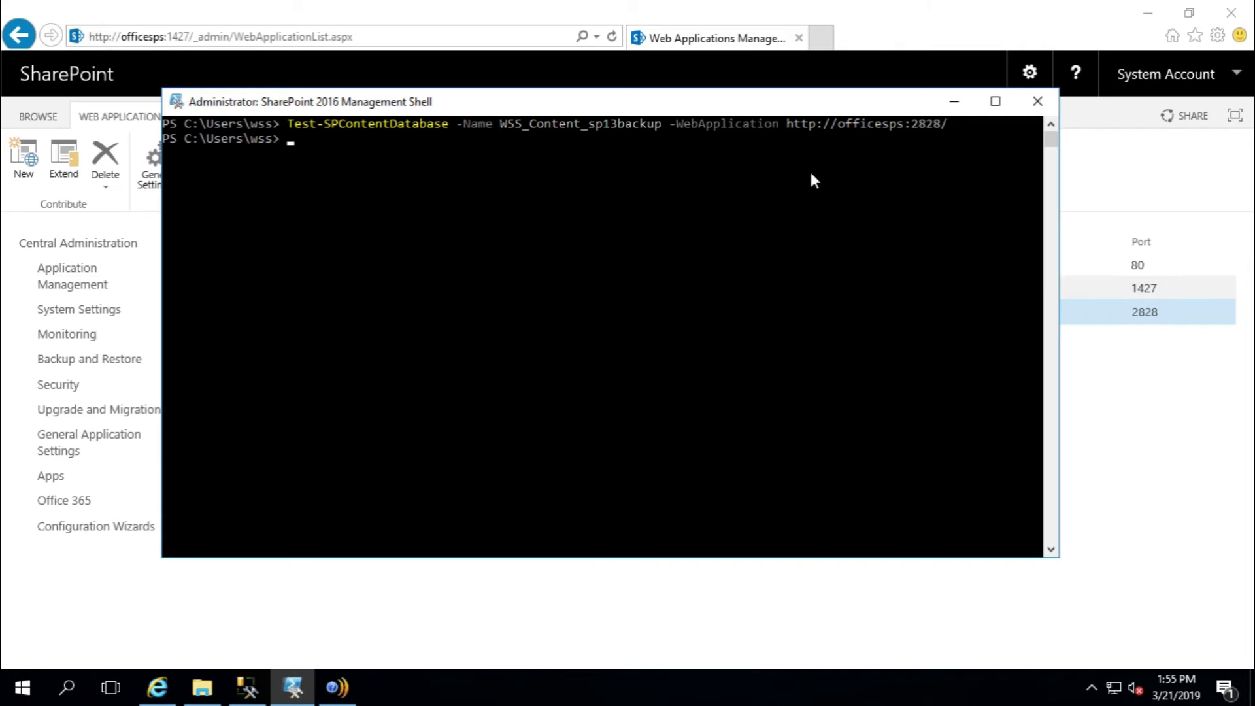
# - Enter Mount-SPContentDatabase with -Name WSS_Content_sp13backup, copying the database name from SQL Server Management Studio
pyautogui.write('mount-SpCon')
pyautogui.press('Tab')
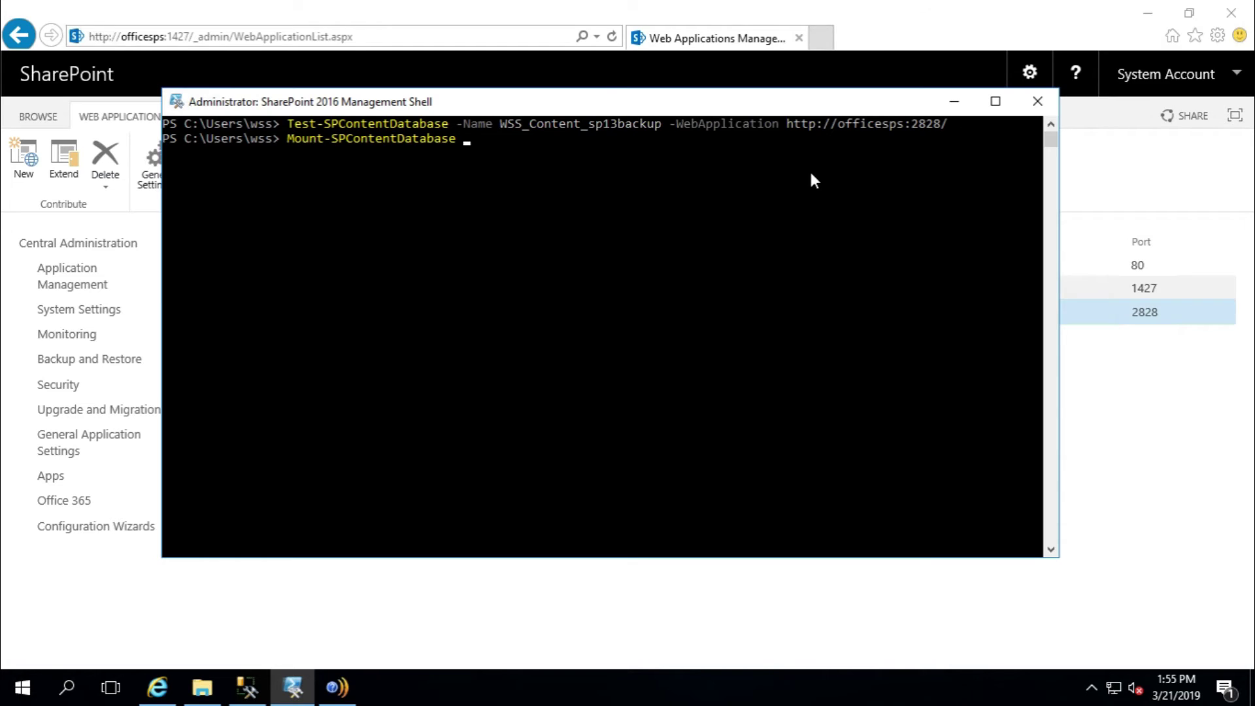
pyautogui.write('-name')
pyautogui.press('Tab')
pyautogui.click(248, 687)
pyautogui.click(155, 487)
pyautogui.hotkey('ctrl', 'c')
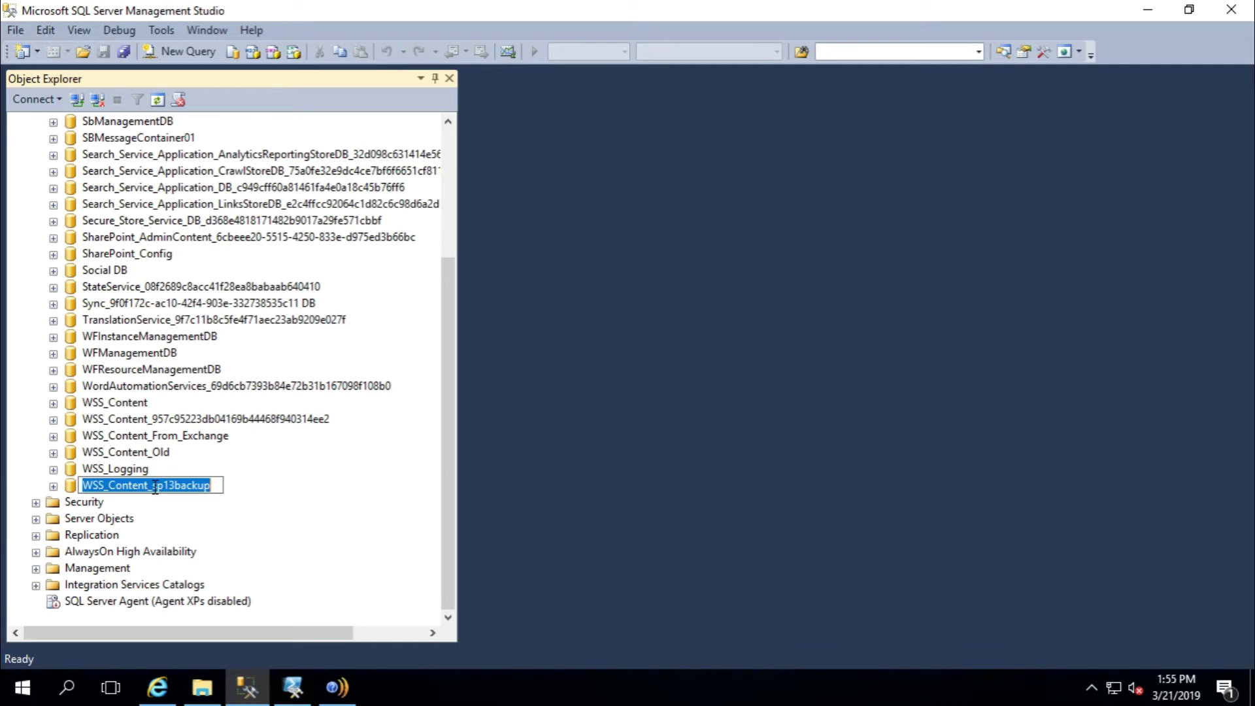
pyautogui.click(298, 686)
pyautogui.hotkey('ctrl', 'v')
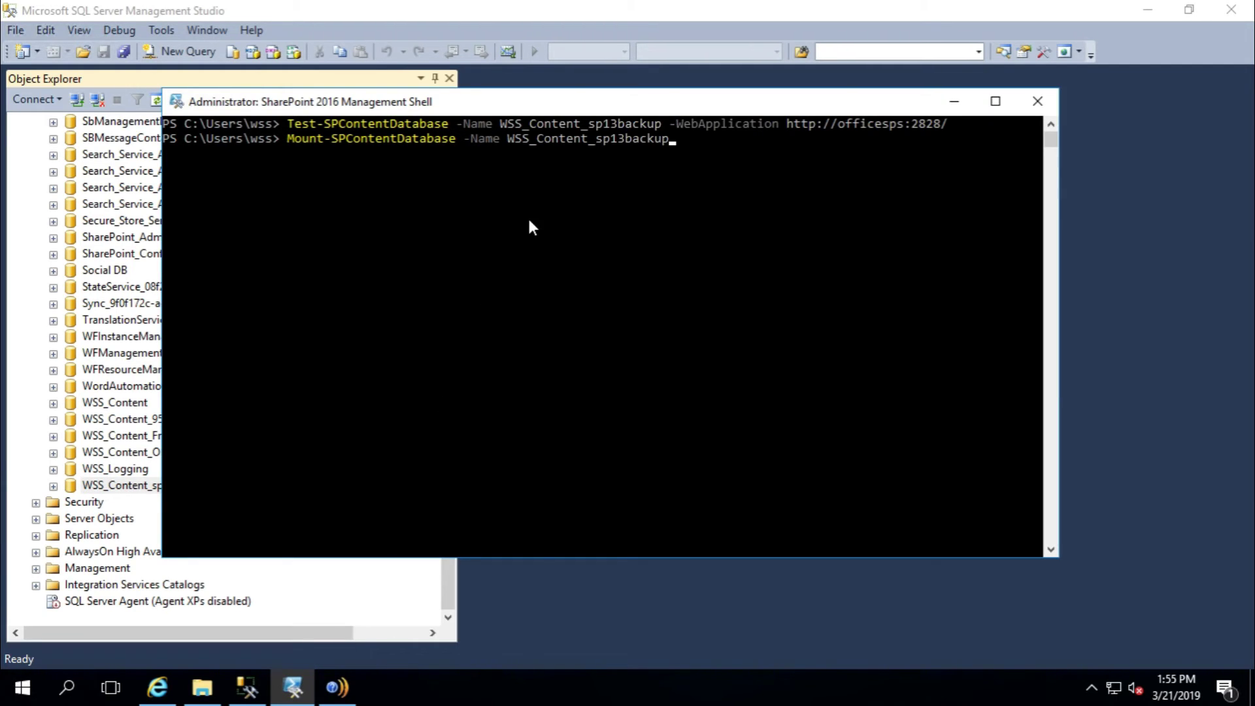
pyautogui.write('-WebApplication')
pyautogui.click(157, 686)
pyautogui.rightClick(788, 319)
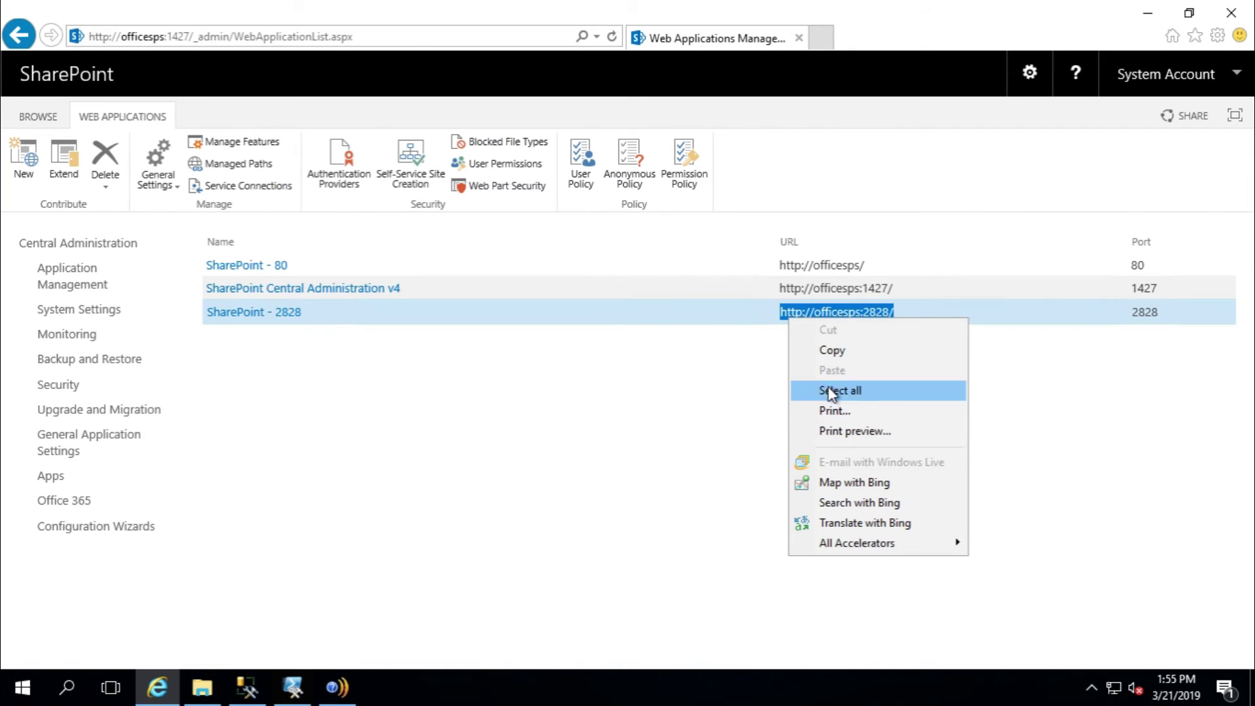
pyautogui.click(832, 350)
pyautogui.click(293, 687)
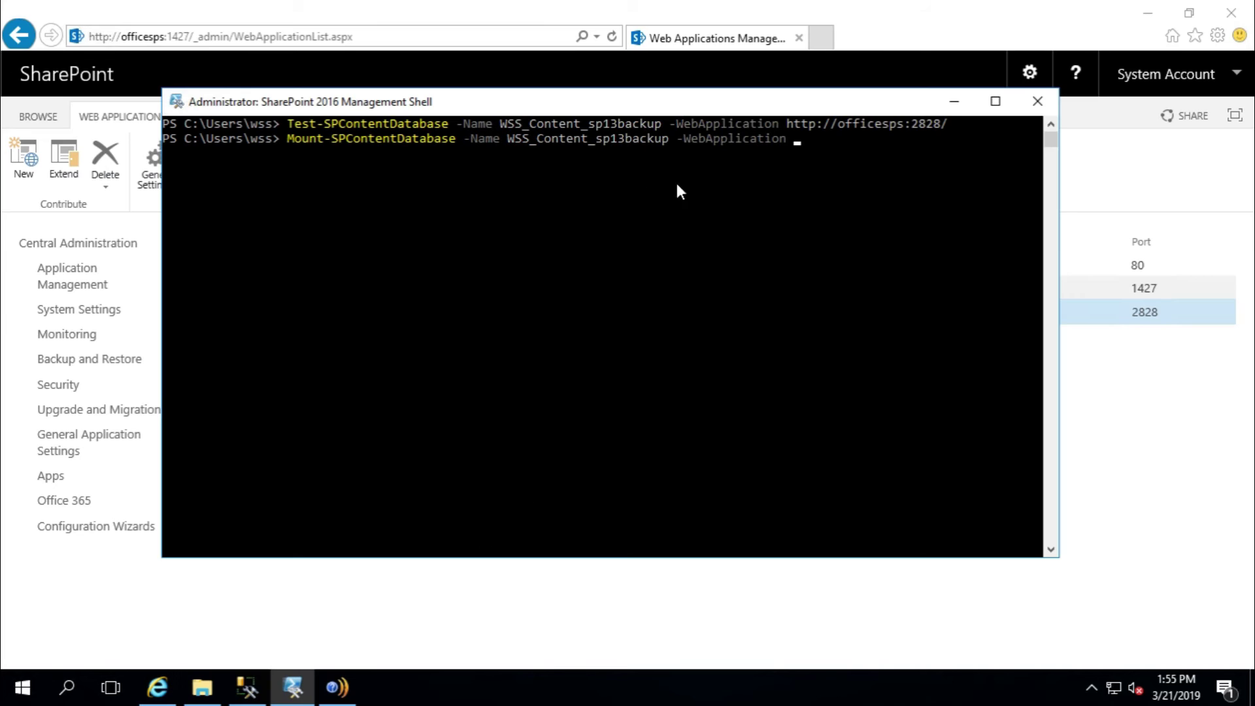
pyautogui.rightClick(797, 186)
pyautogui.press('Return')
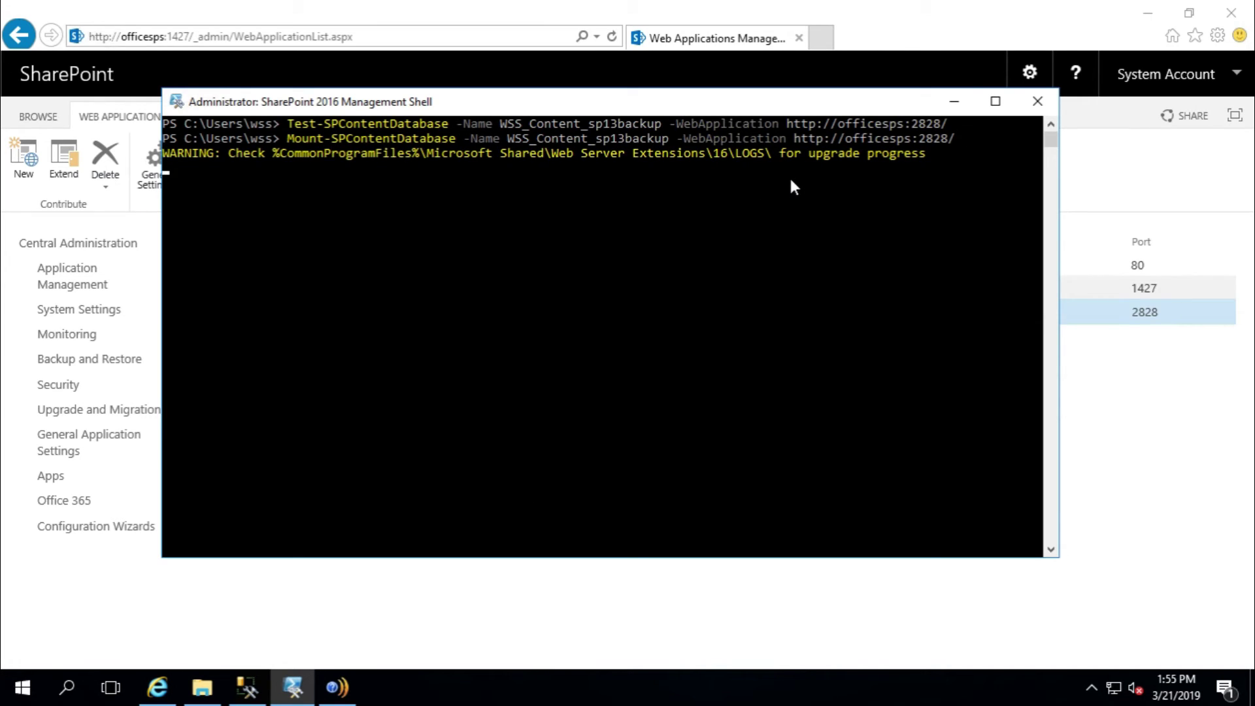
pyautogui.click(371, 432)
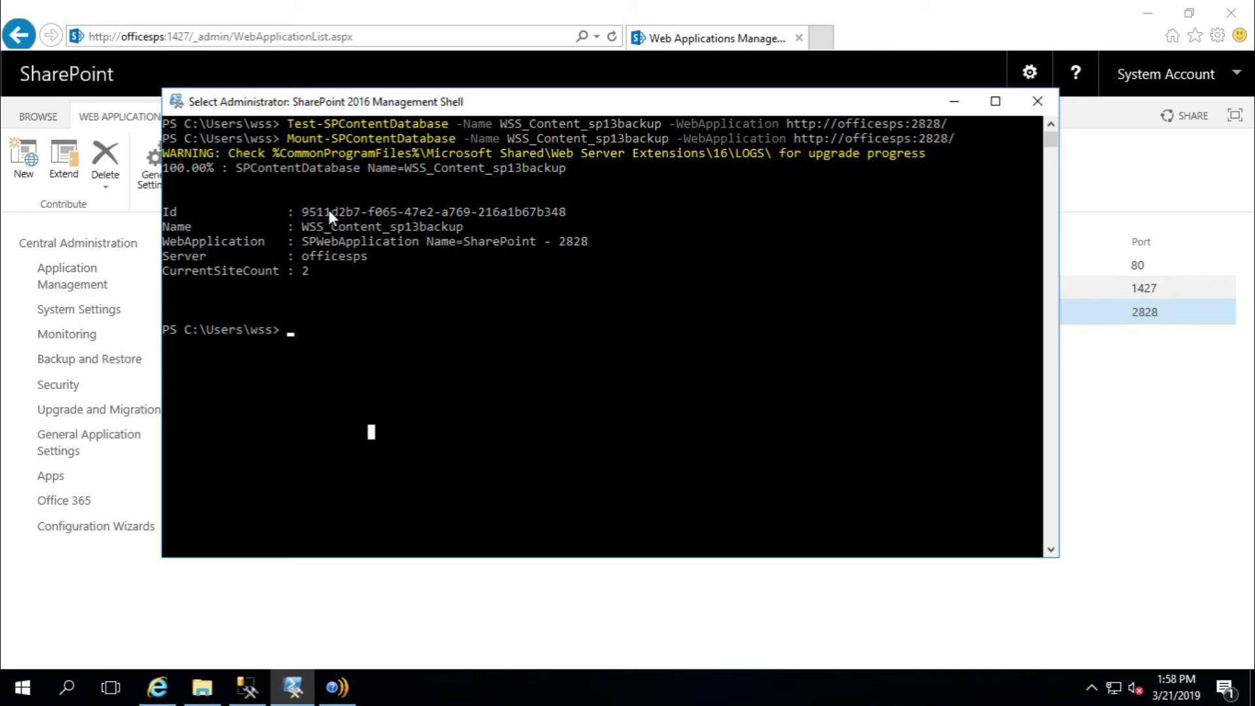
pyautogui.click(319, 3)
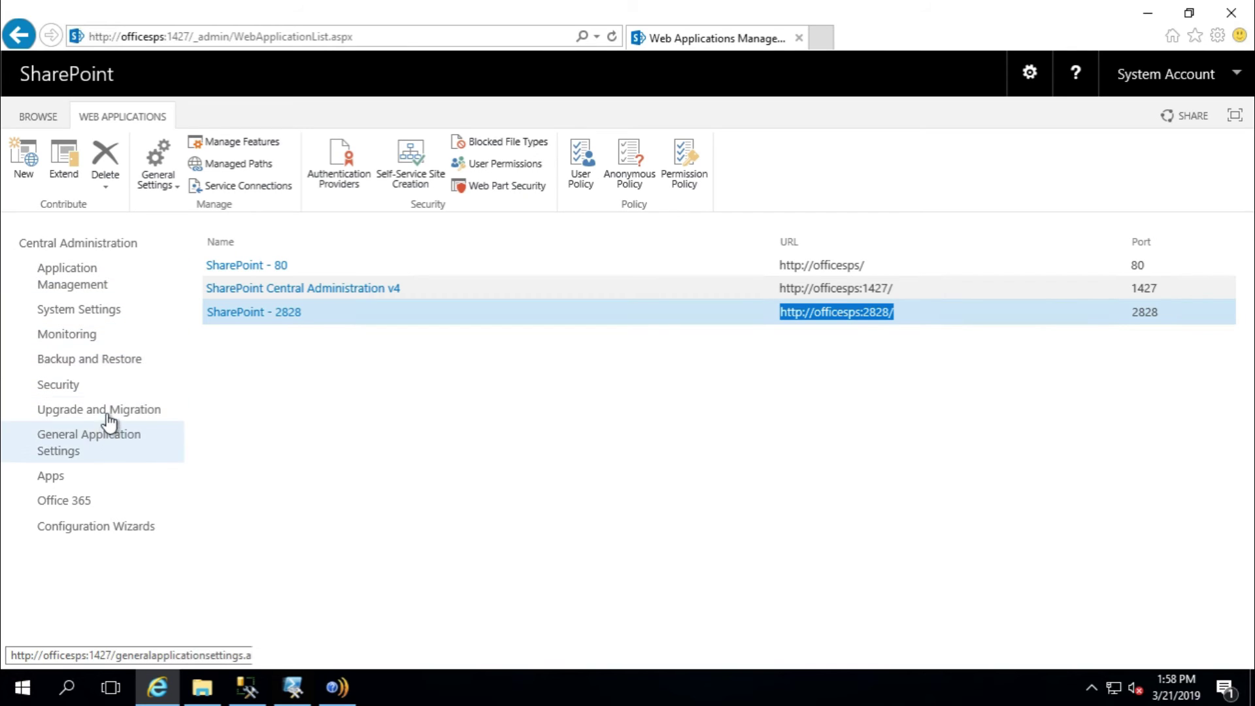
pyautogui.click(70, 278)
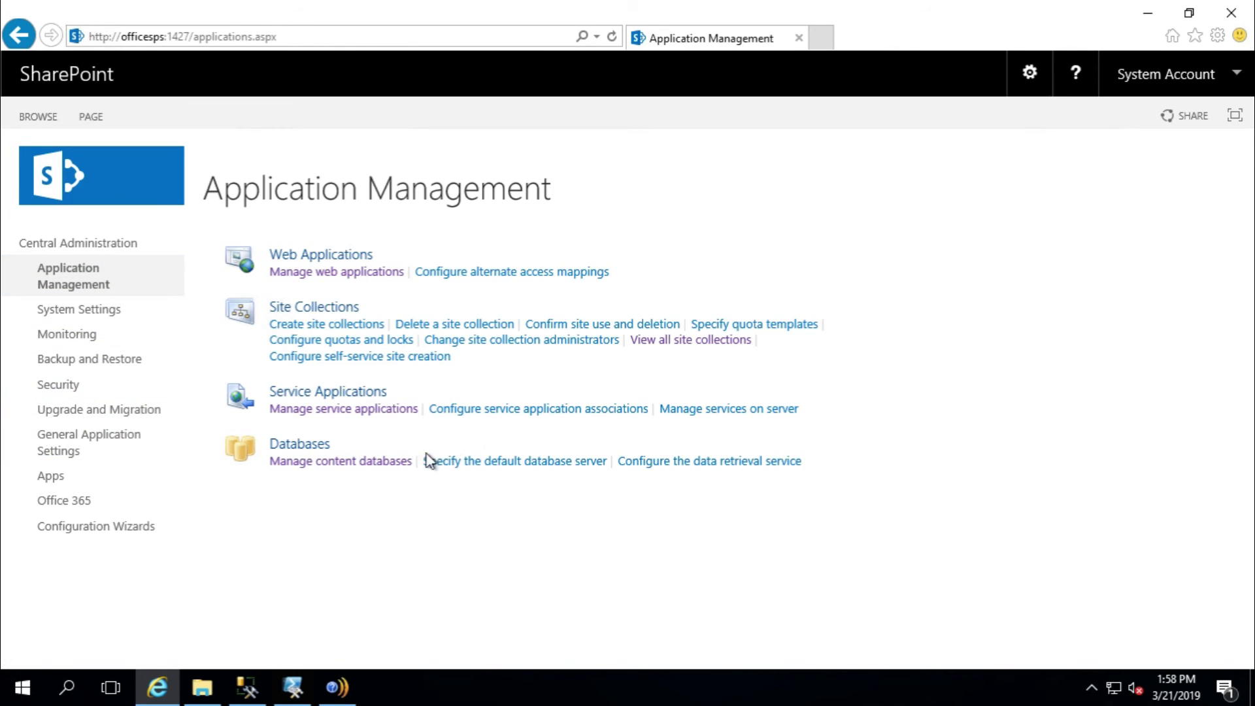
pyautogui.click(384, 463)
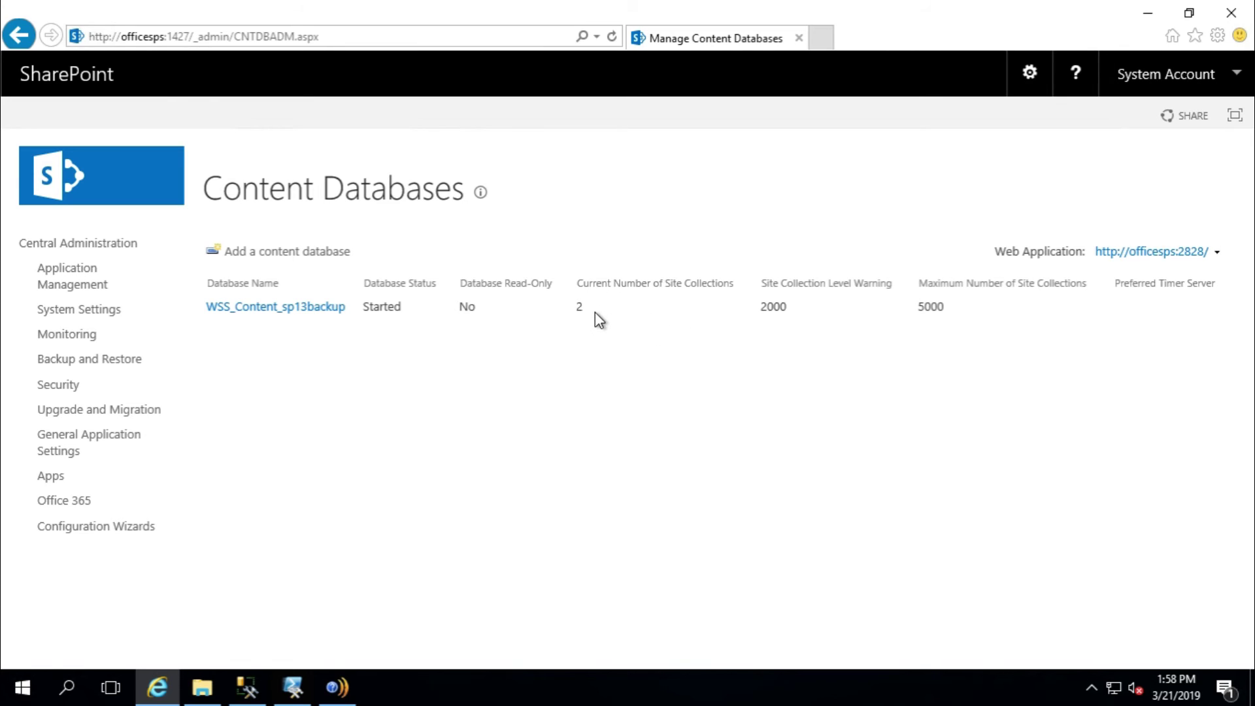
# - List all site collections, show the details of /sites/site1 and select its full URL for copying
pyautogui.click(67, 290)
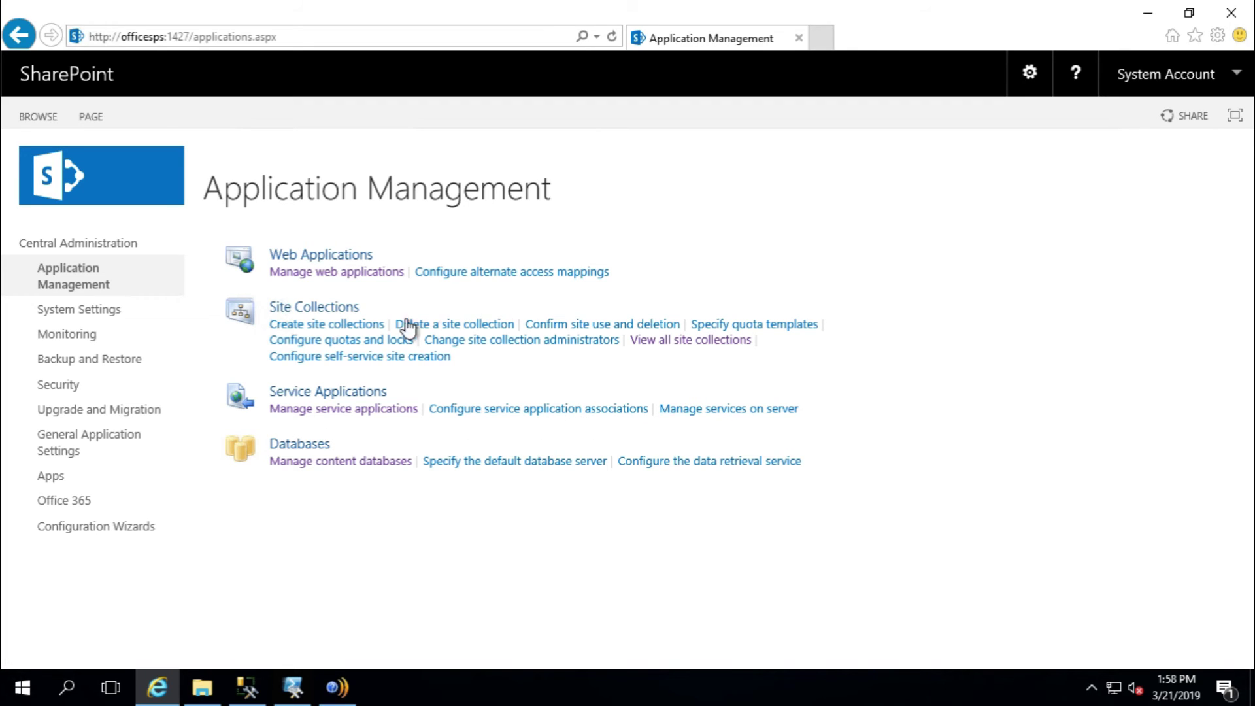
pyautogui.click(639, 341)
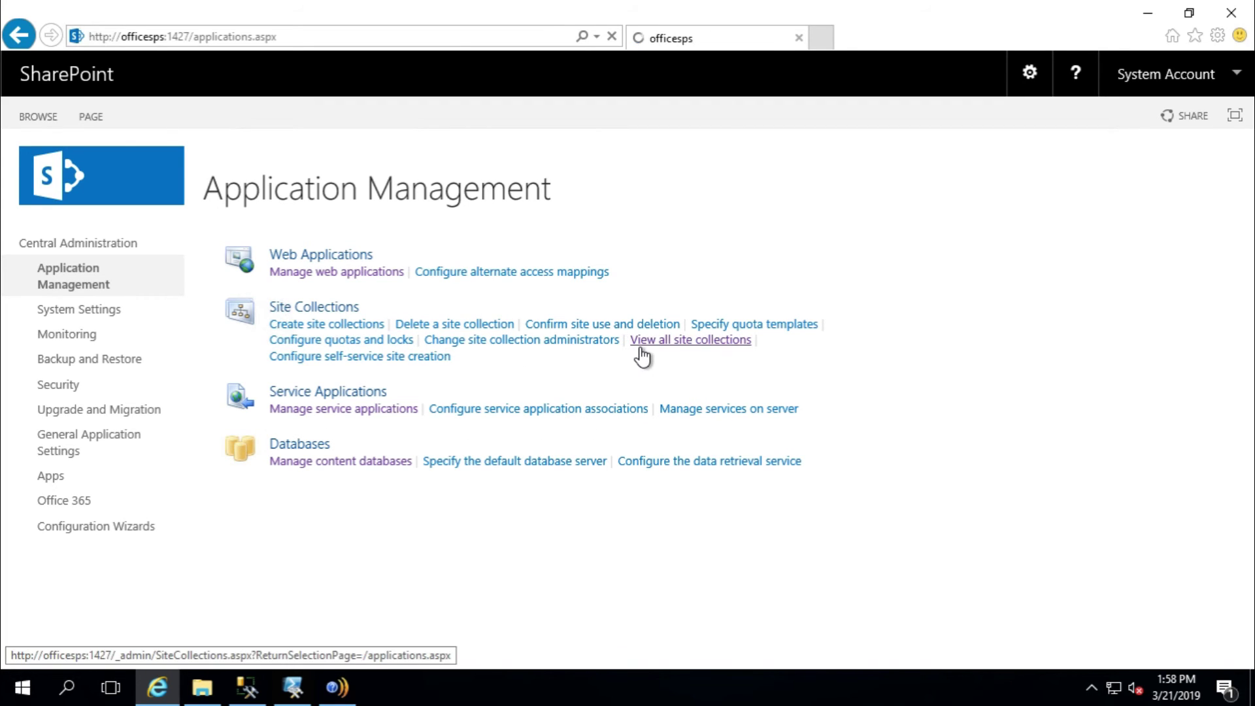
pyautogui.click(242, 311)
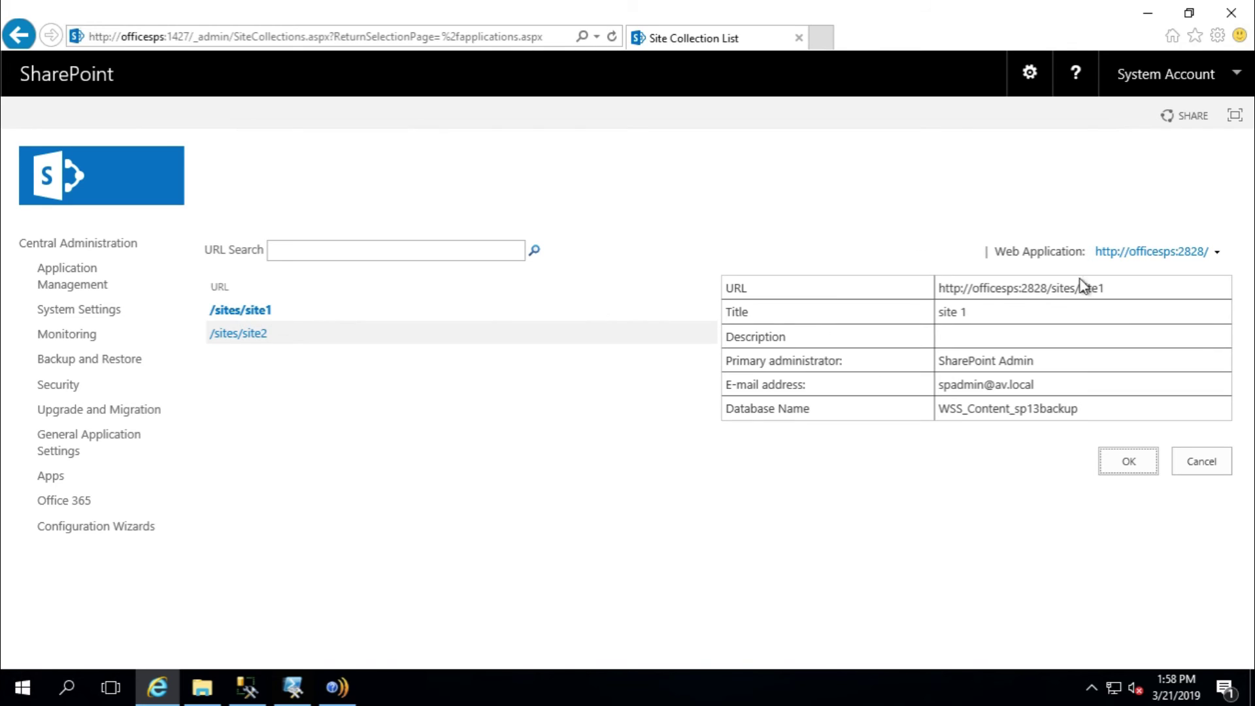
pyautogui.moveTo(1113, 292); pyautogui.dragTo(949, 294)
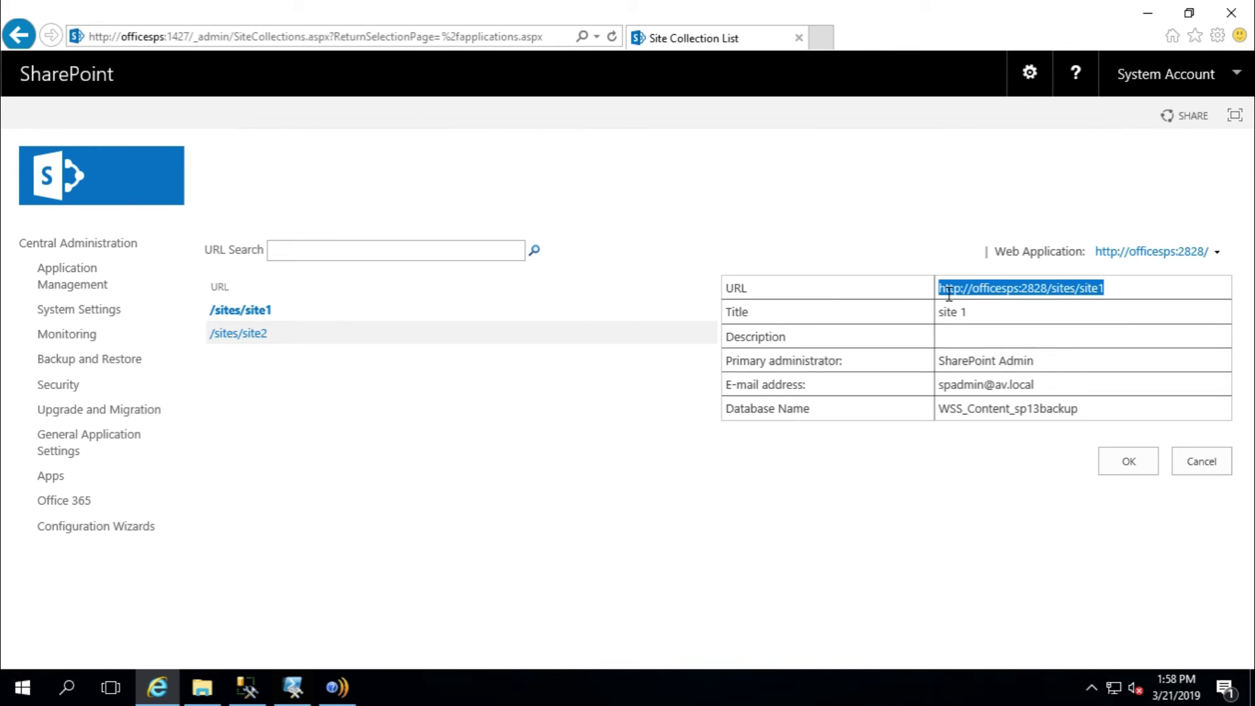
pyautogui.click(821, 38)
pyautogui.hotkey('ctrl', 'v')
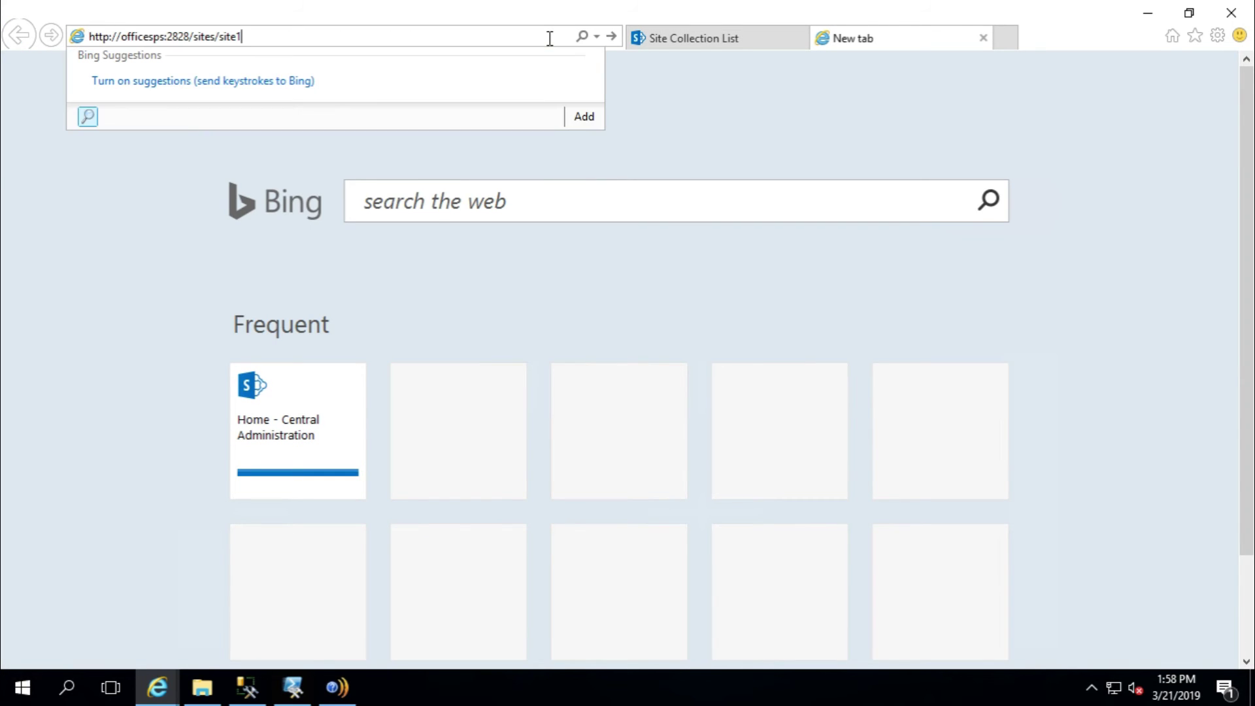
pyautogui.click(810, 9)
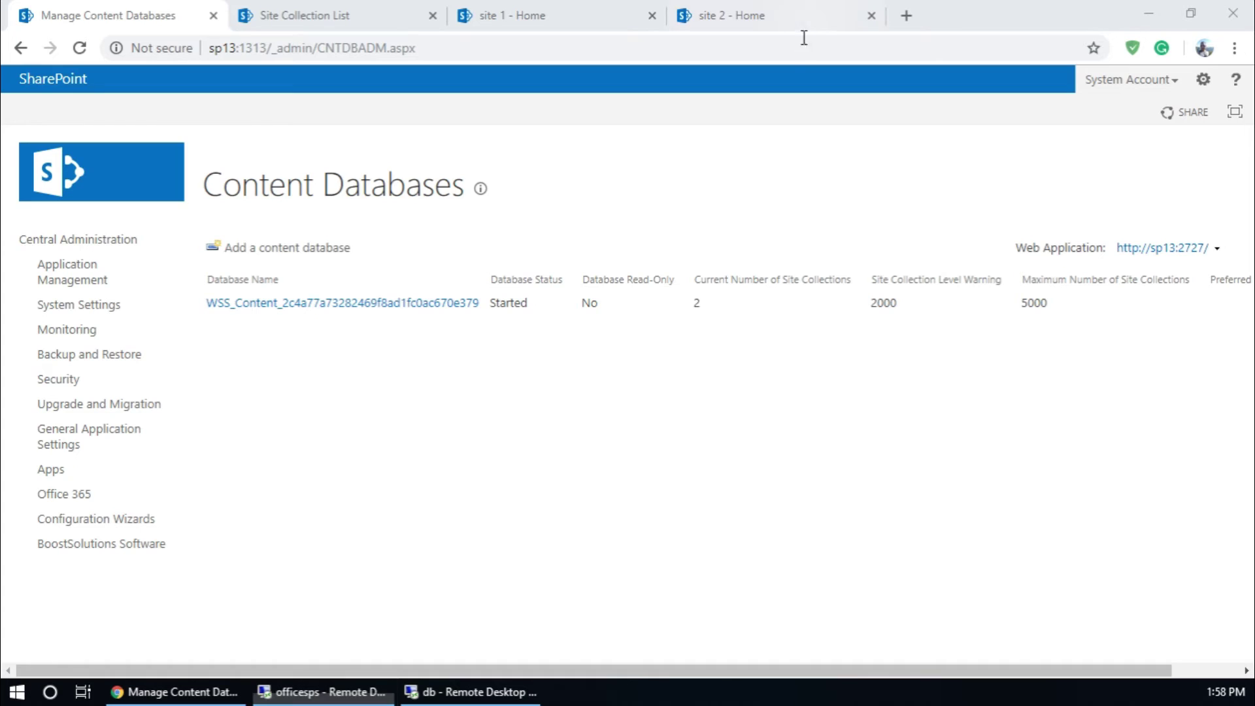
pyautogui.click(549, 18)
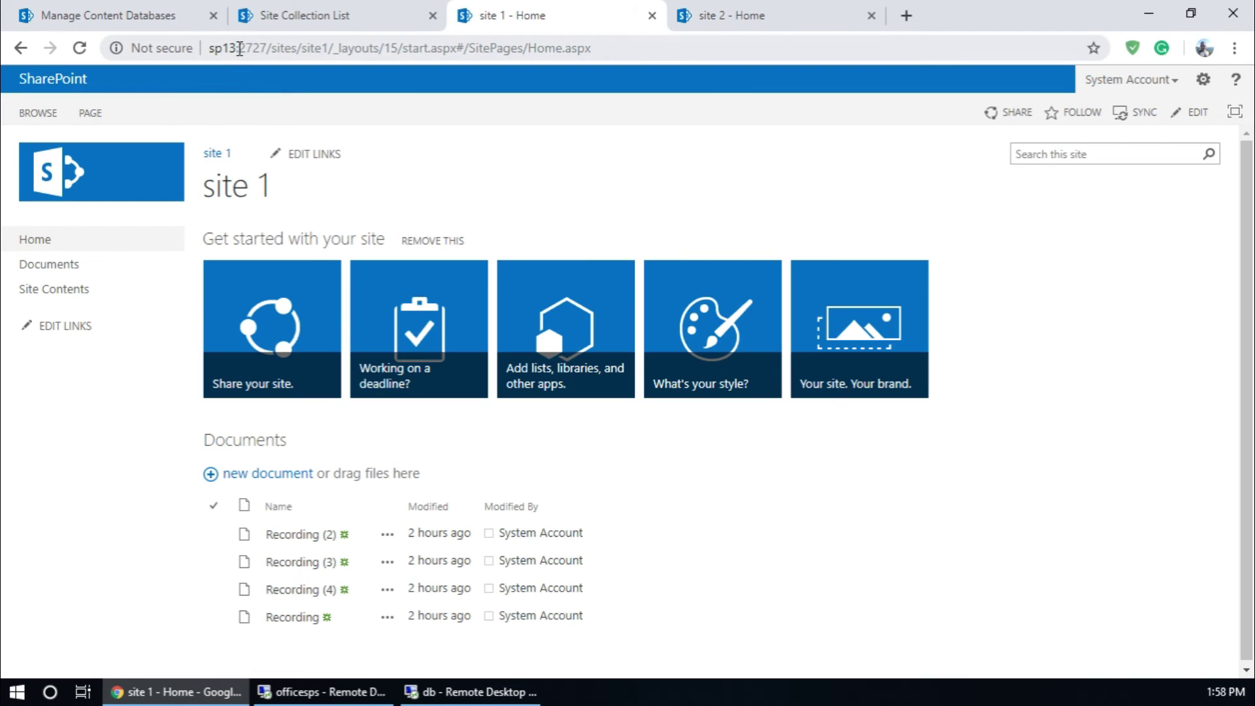
pyautogui.click(906, 15)
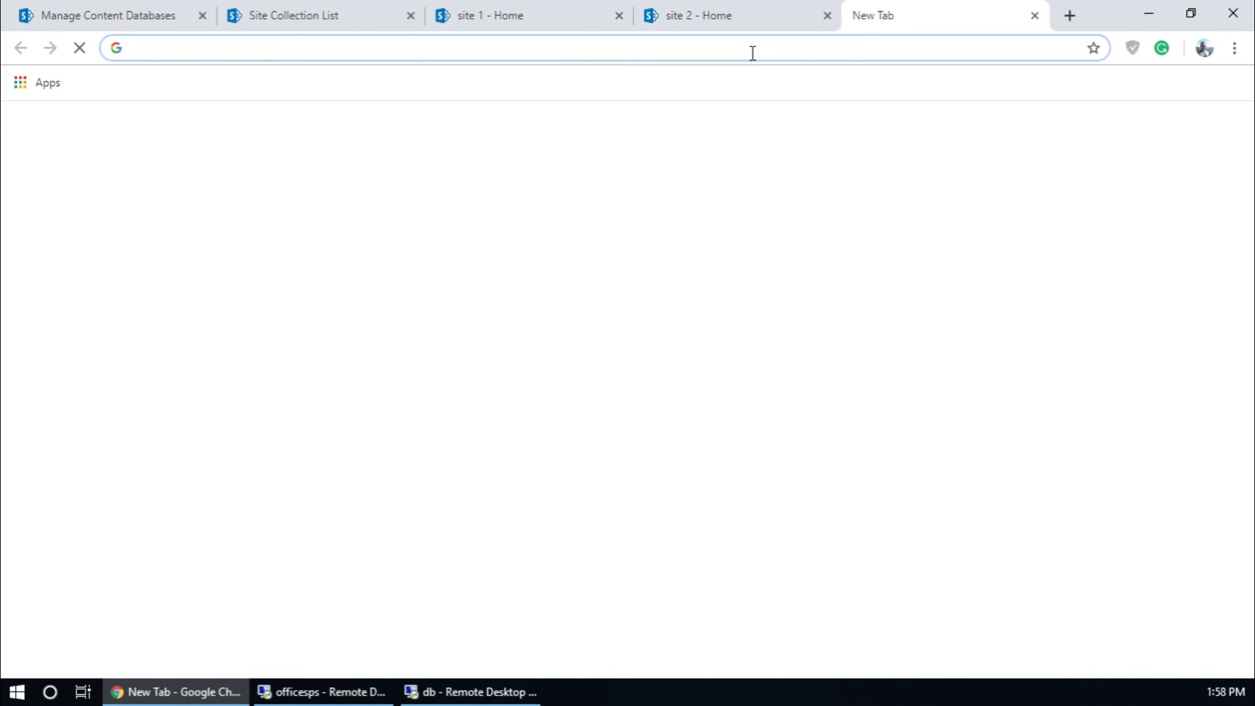
pyautogui.hotkey('ctrl', 'v')
pyautogui.press('Return')
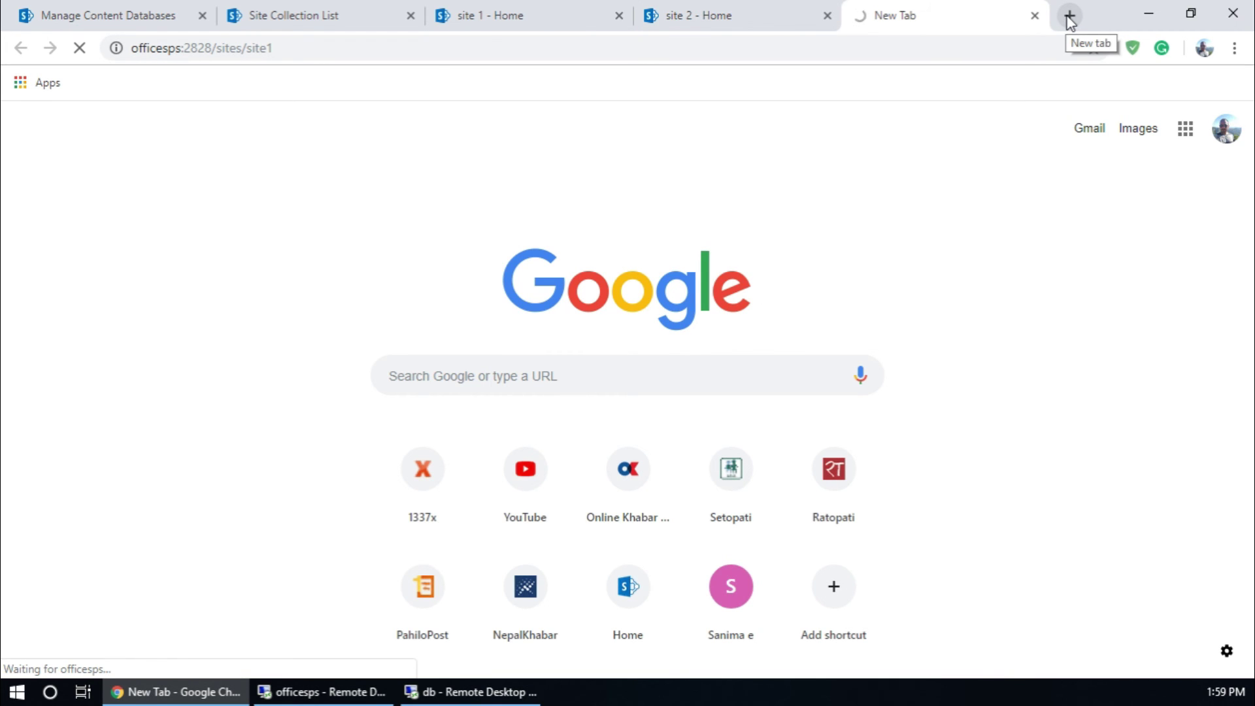
pyautogui.click(1070, 15)
pyautogui.hotkey('ctrl', 'v')
pyautogui.press('BackSpace')
pyautogui.write('2')
pyautogui.press('Return')
# - Sign in to officesps:2828 as spadmin with the account password, and decline saving the password on the site1 and site2 pages
pyautogui.click(810, 14)
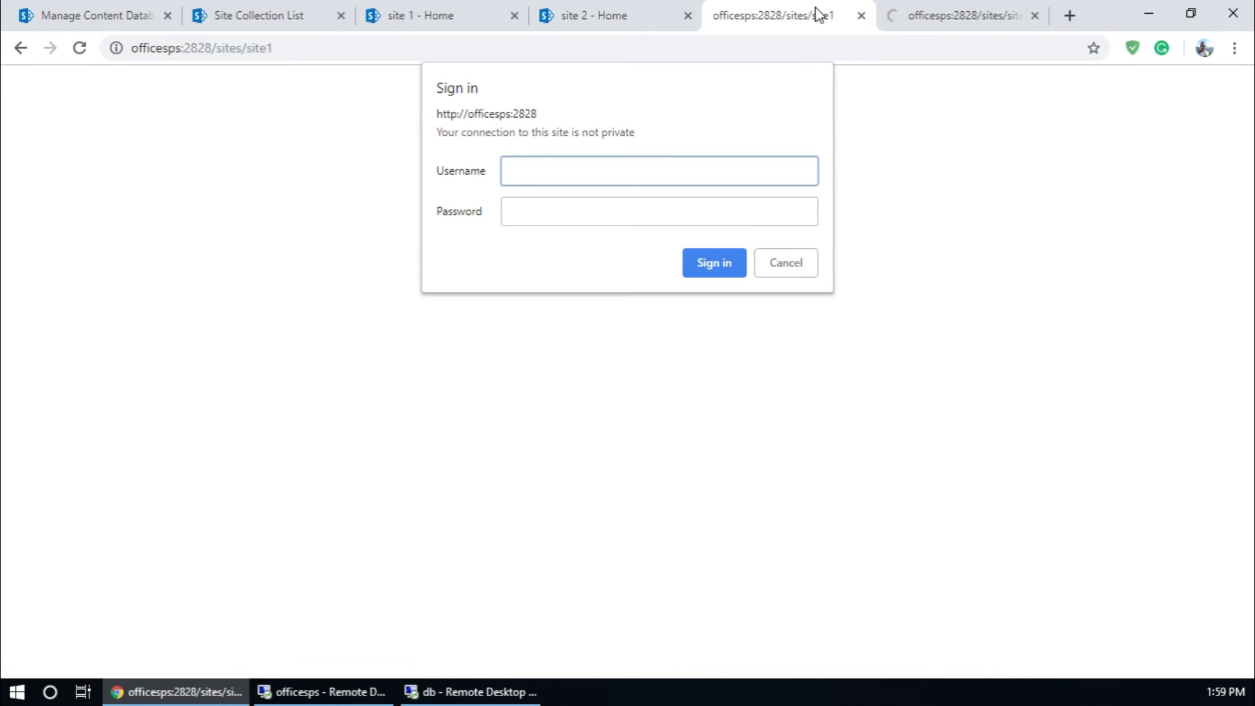
pyautogui.write('spadmin')
pyautogui.press('Tab')
pyautogui.write('••••••••••')
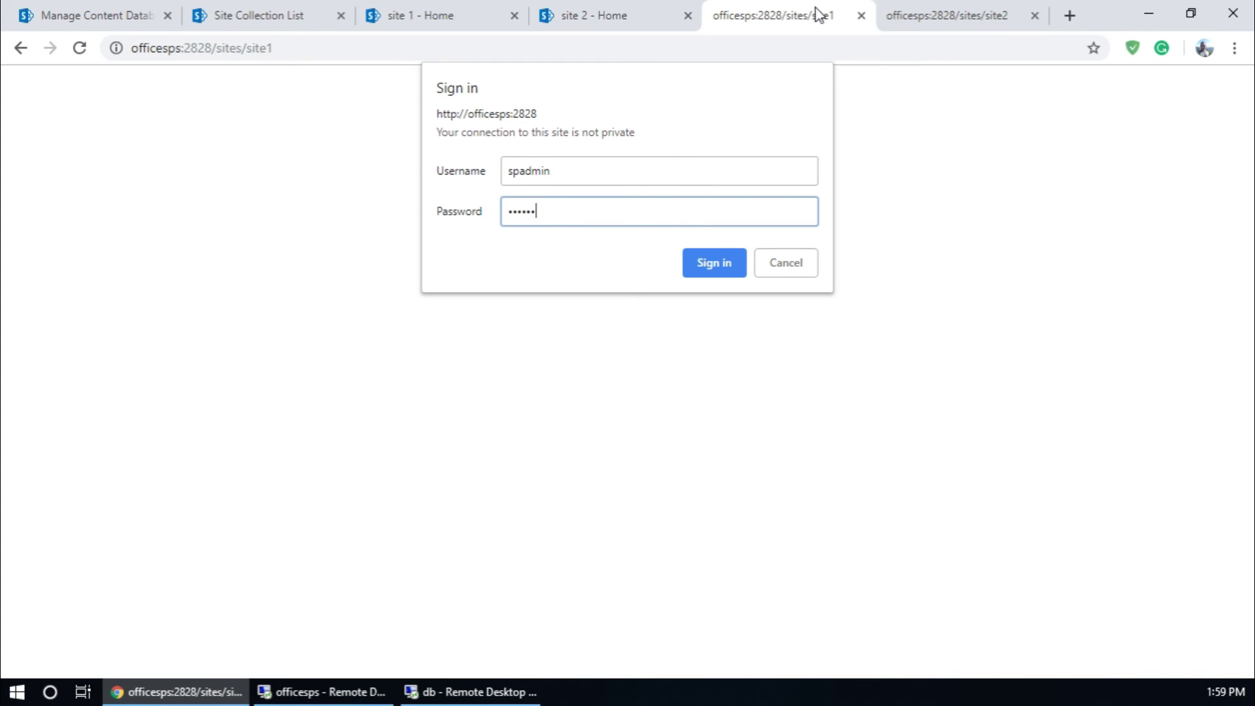
pyautogui.press('Return')
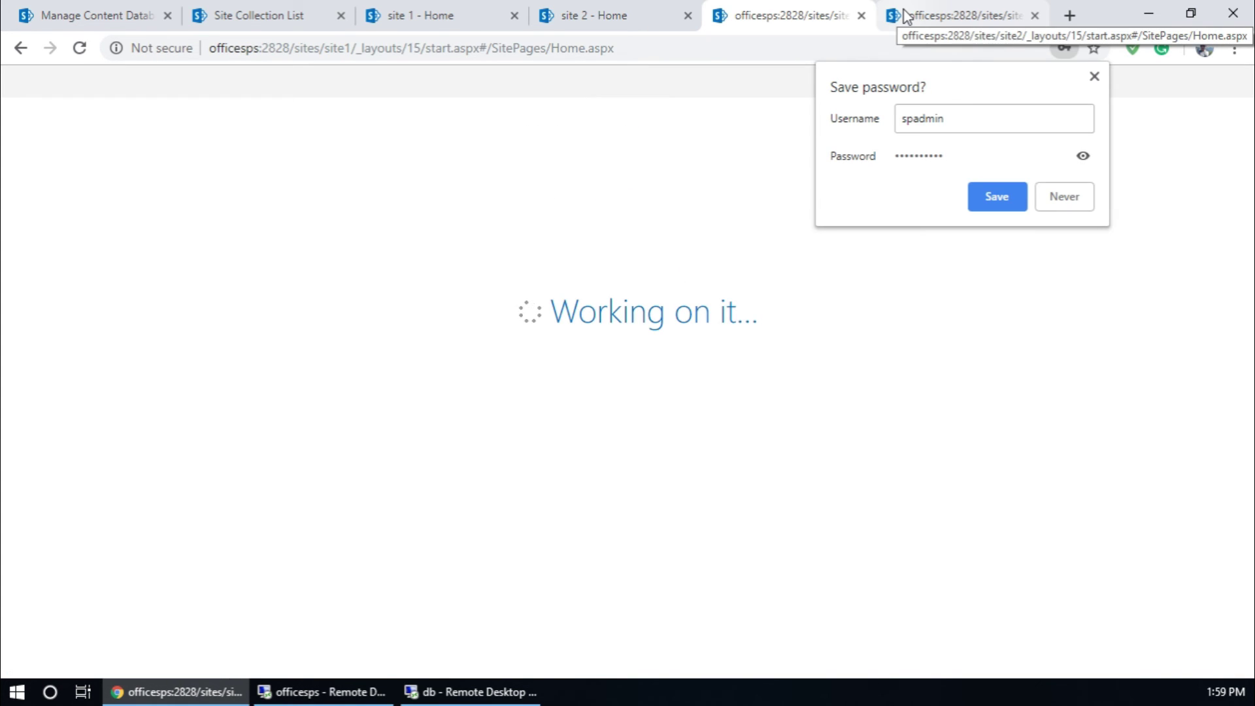
pyautogui.click(1061, 200)
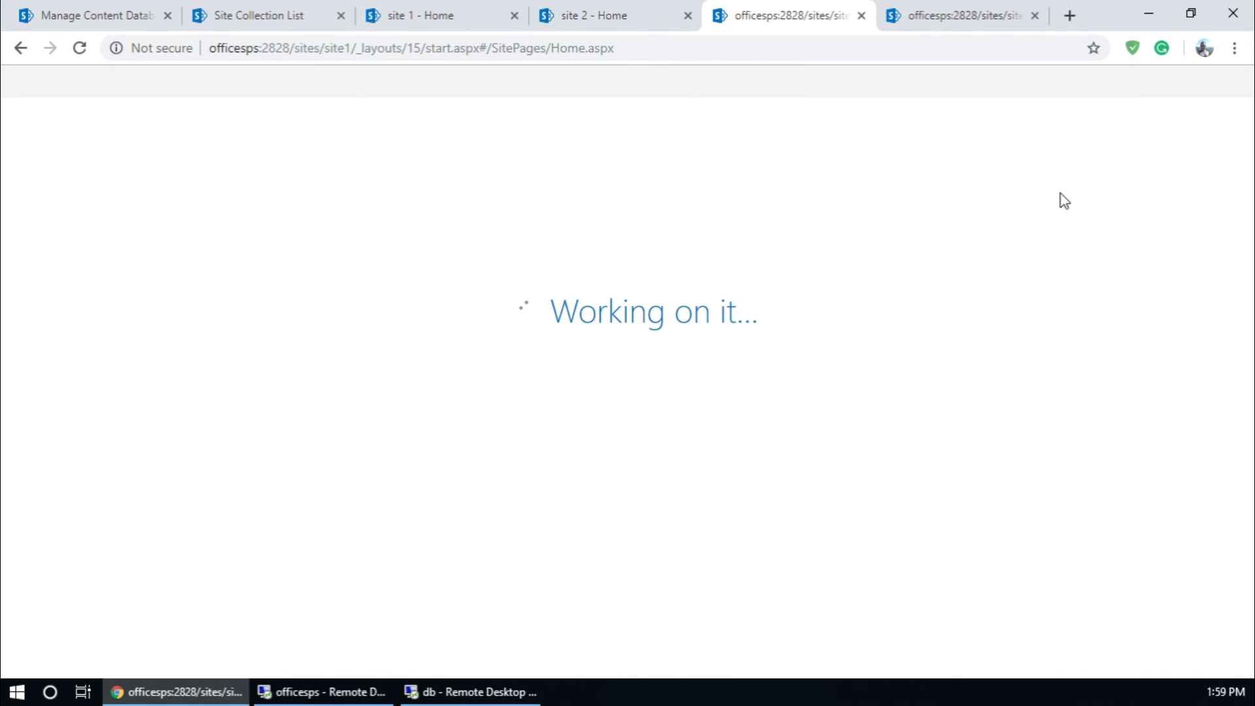
pyautogui.click(966, 18)
pyautogui.click(1083, 191)
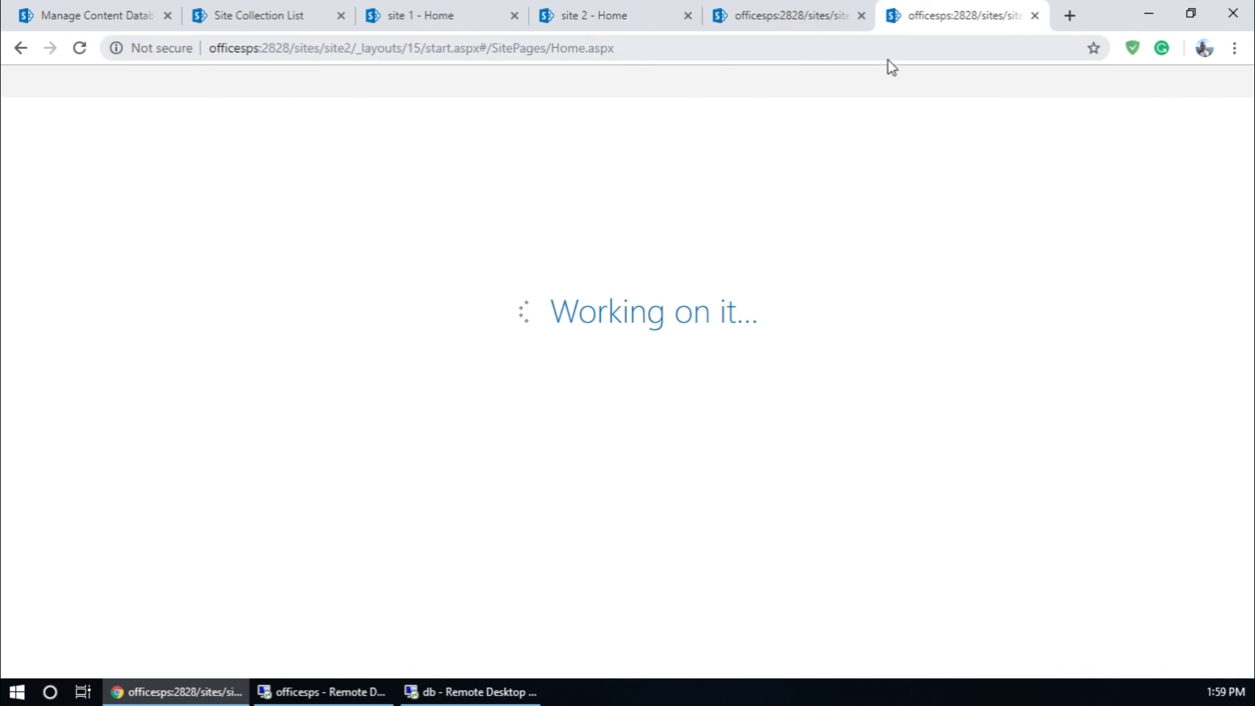
# - Compare the migrated site 1 home page on officesps:2828 with the original on sp13:2727, checking URLs and documents
pyautogui.click(806, 21)
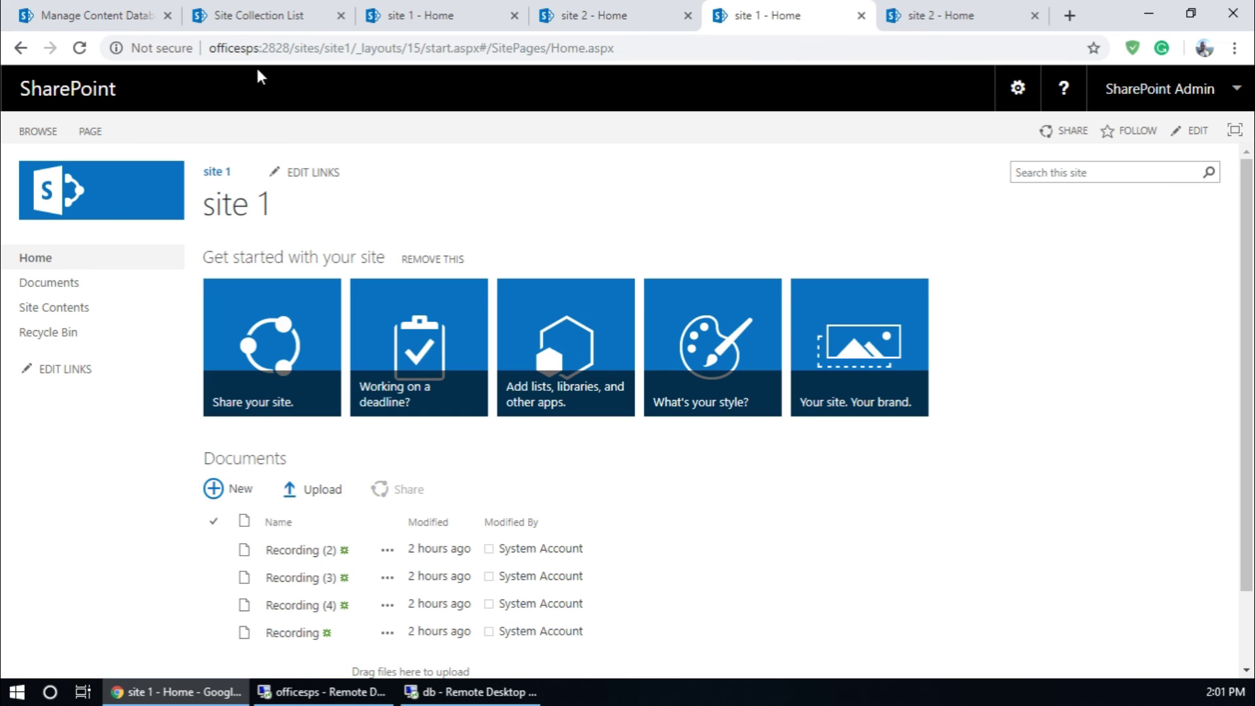
pyautogui.click(240, 49)
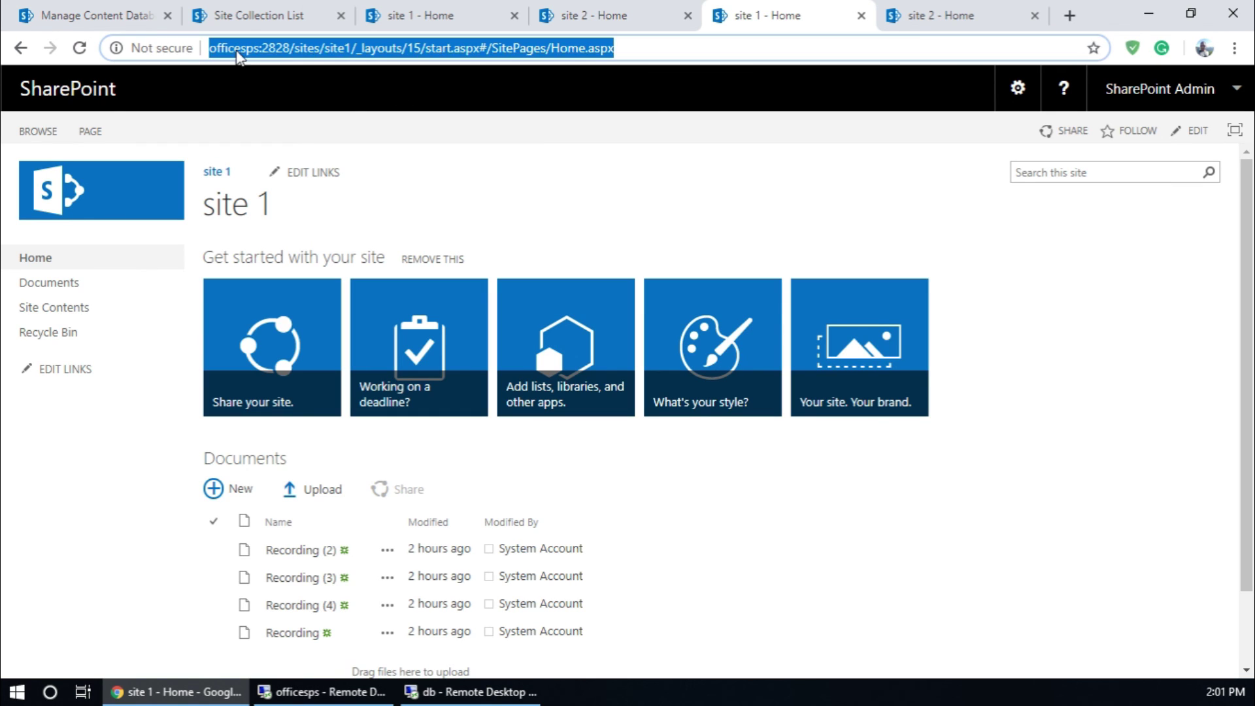
pyautogui.click(275, 48)
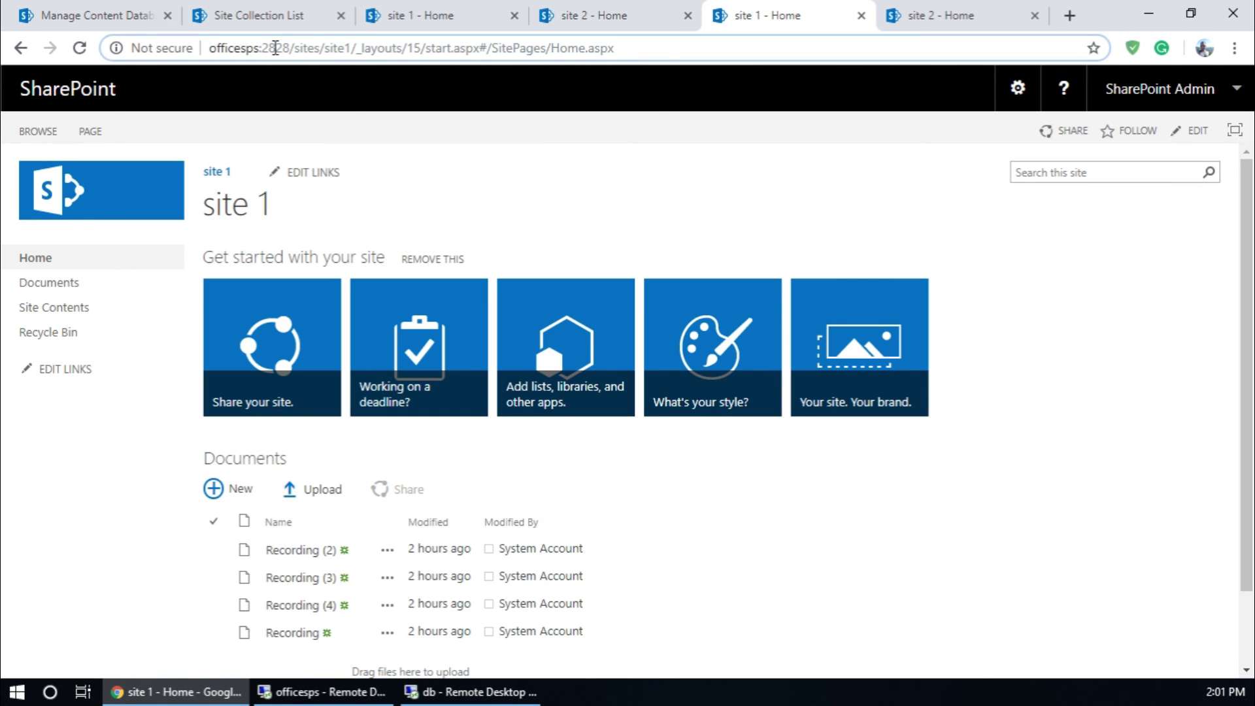
pyautogui.click(434, 19)
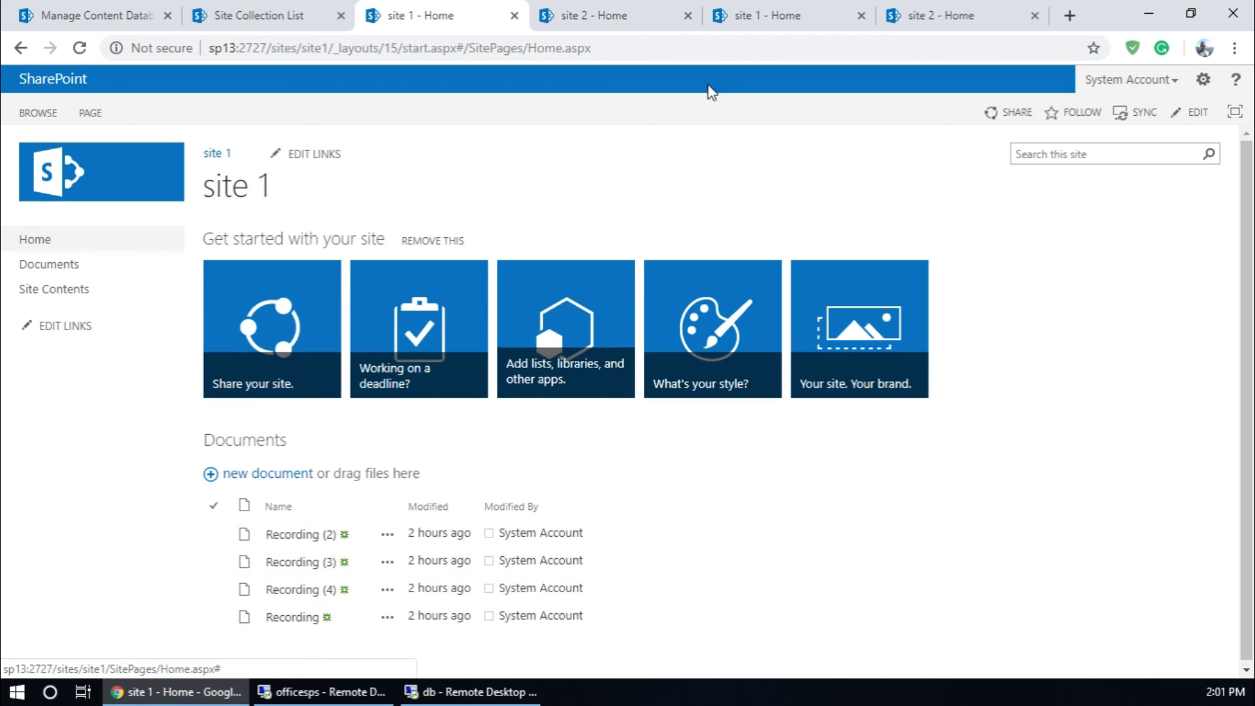
pyautogui.click(772, 19)
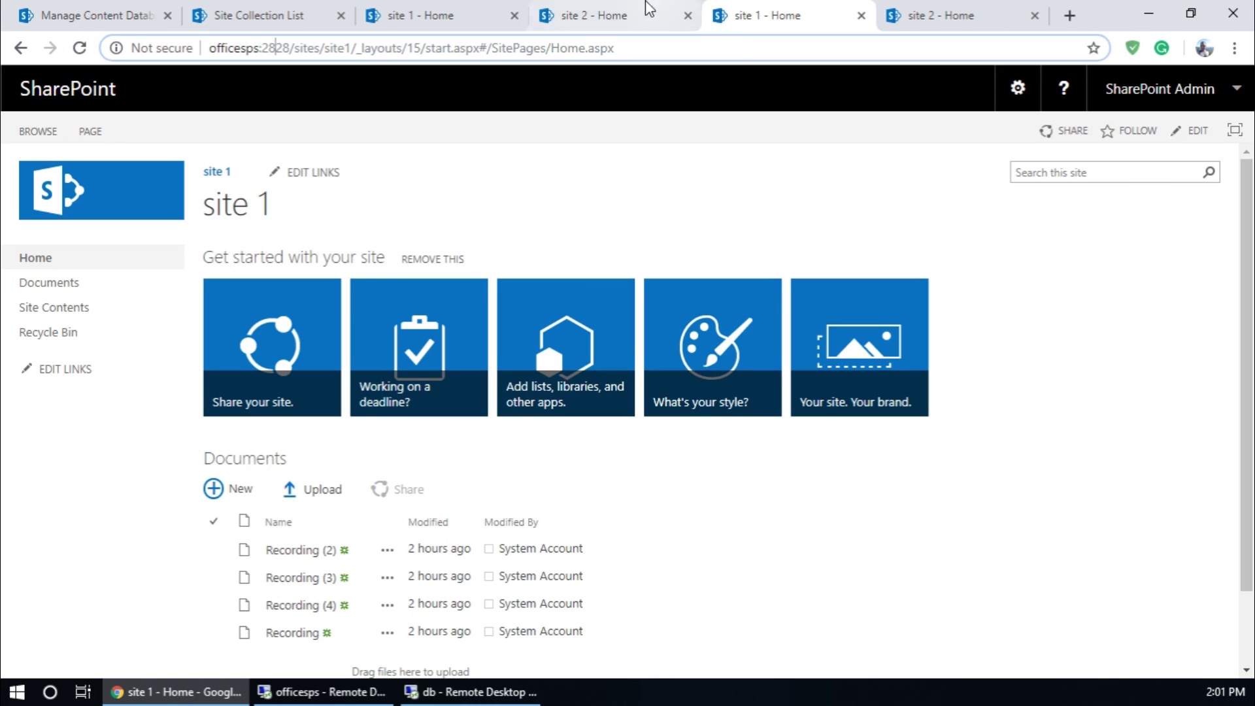
# - Compare the original site 2 on sp13:2727 with the migrated site 2 on officesps:2828, checking the port and document list
pyautogui.click(616, 13)
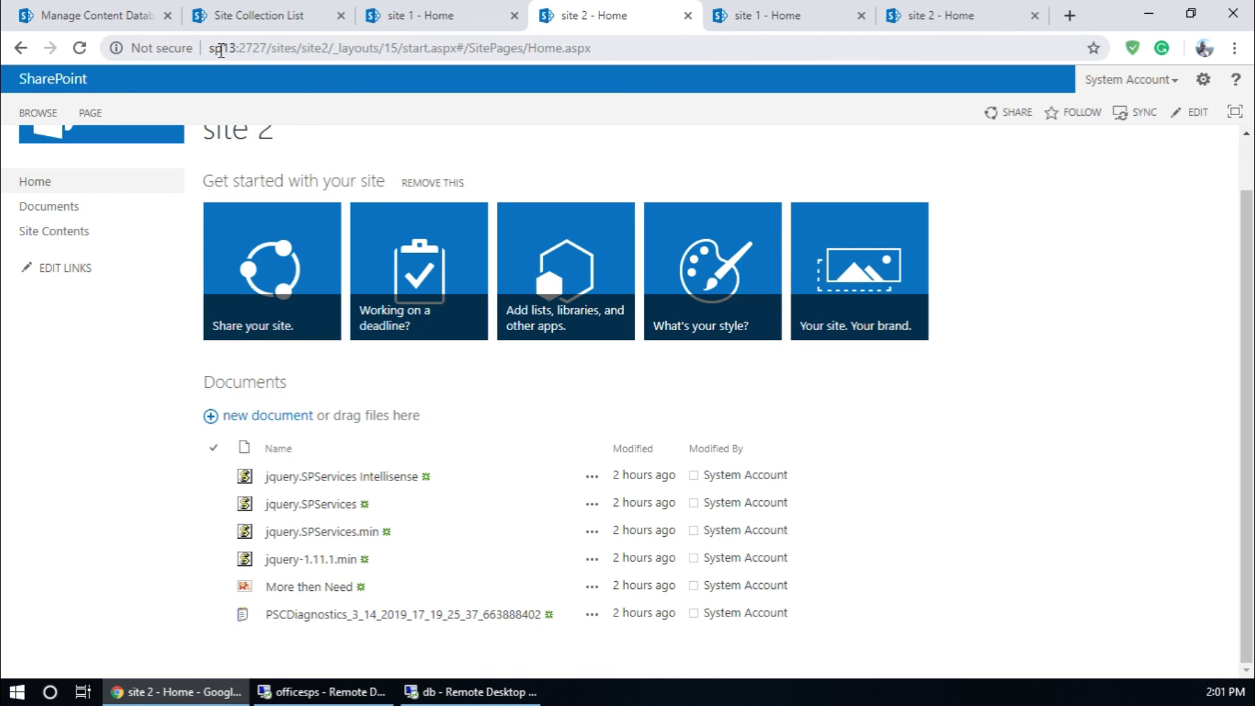
pyautogui.click(247, 44)
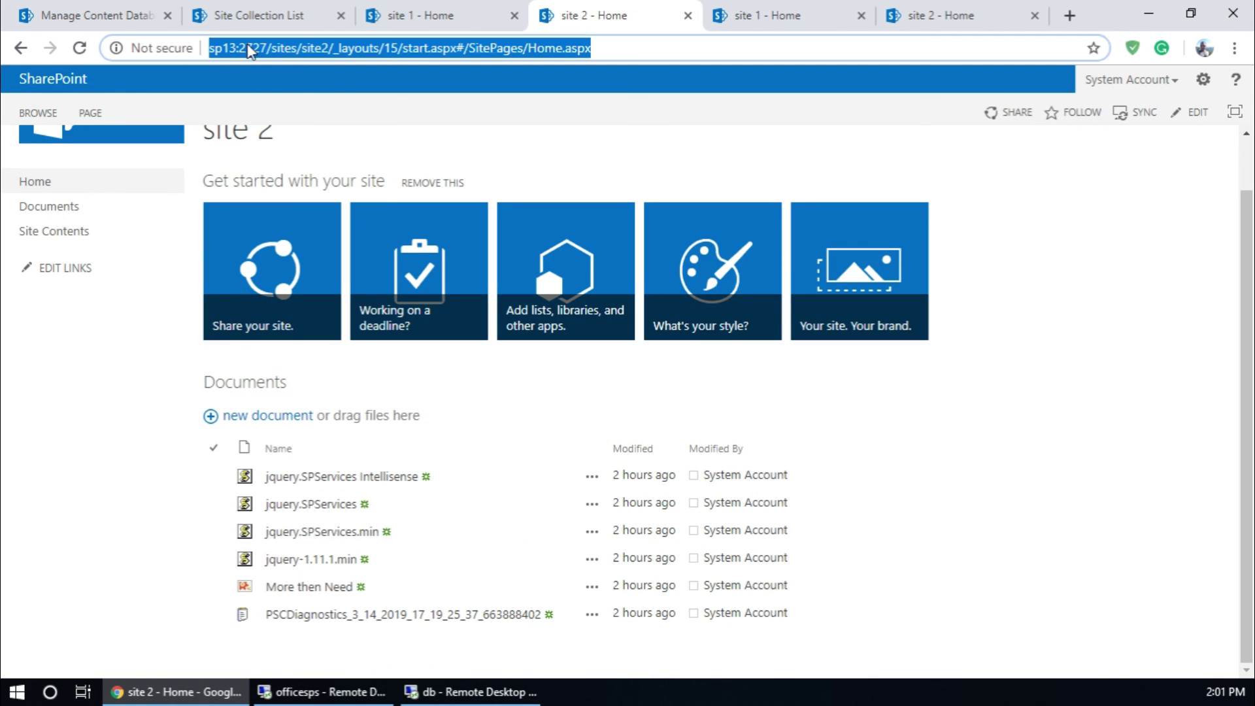
pyautogui.click(960, 15)
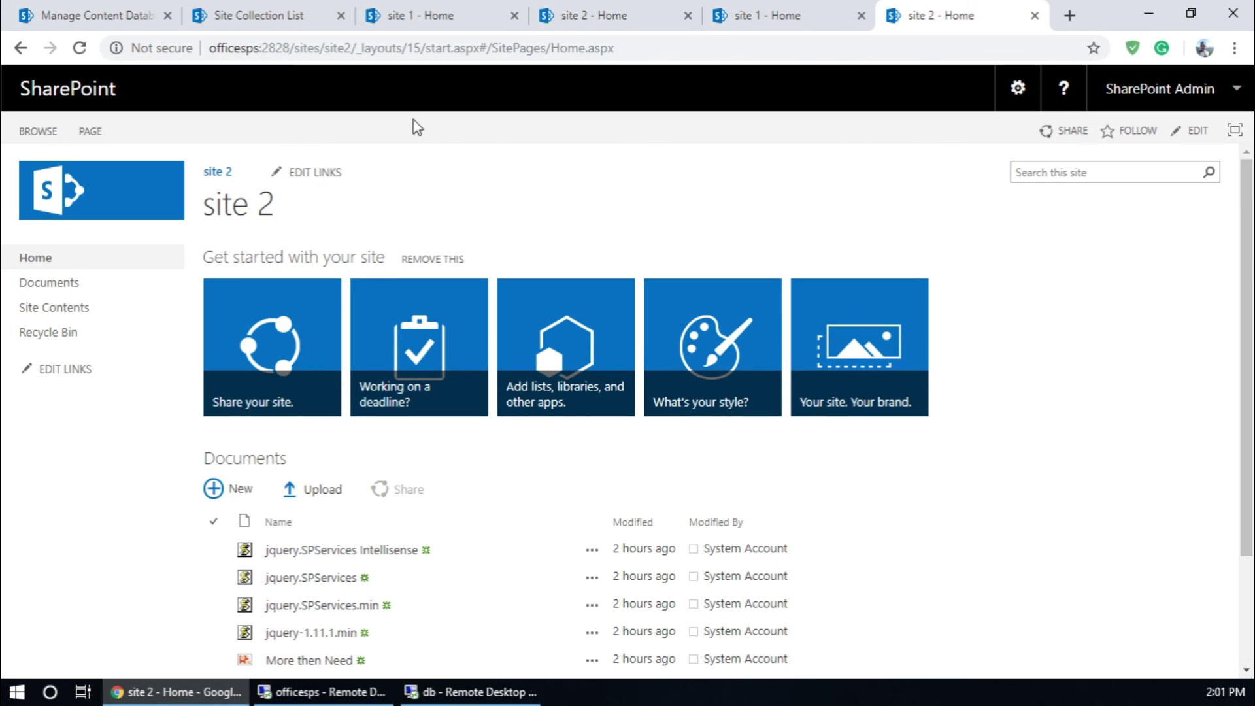
pyautogui.doubleClick(275, 48)
pyautogui.scroll(-1, 520, 325)
pyautogui.scroll(-1, 520, 325)
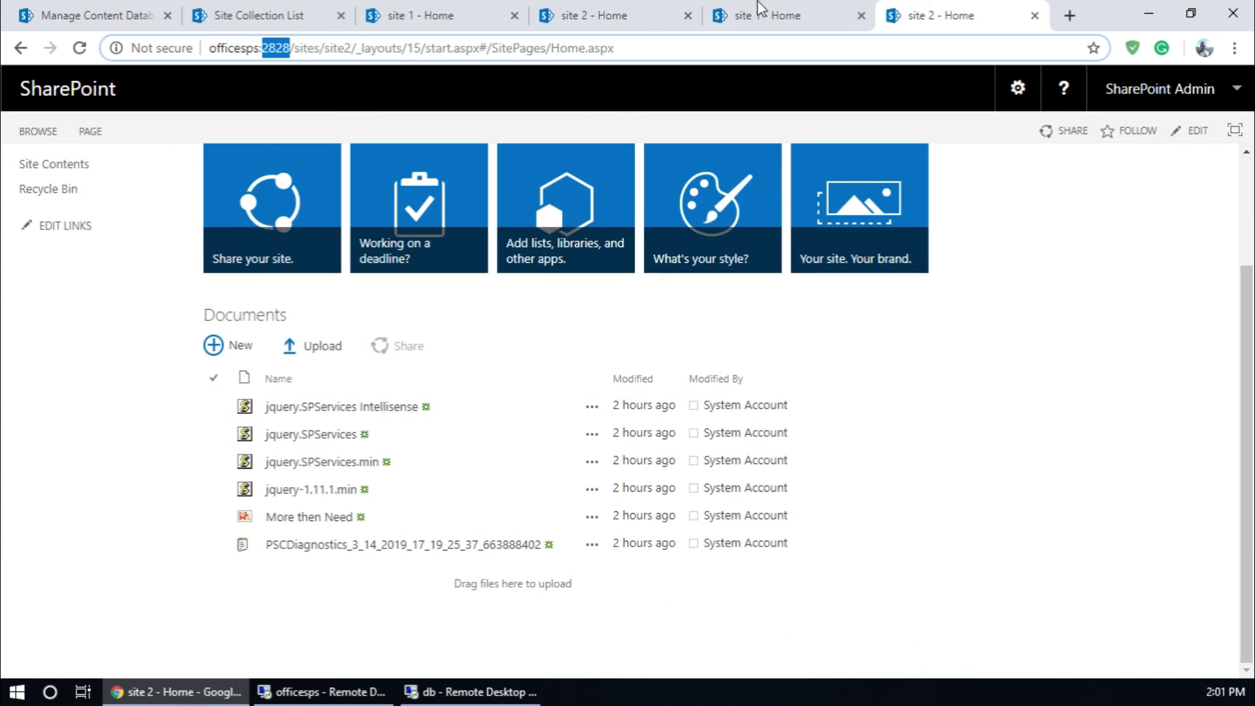
pyautogui.click(580, 15)
pyautogui.click(960, 15)
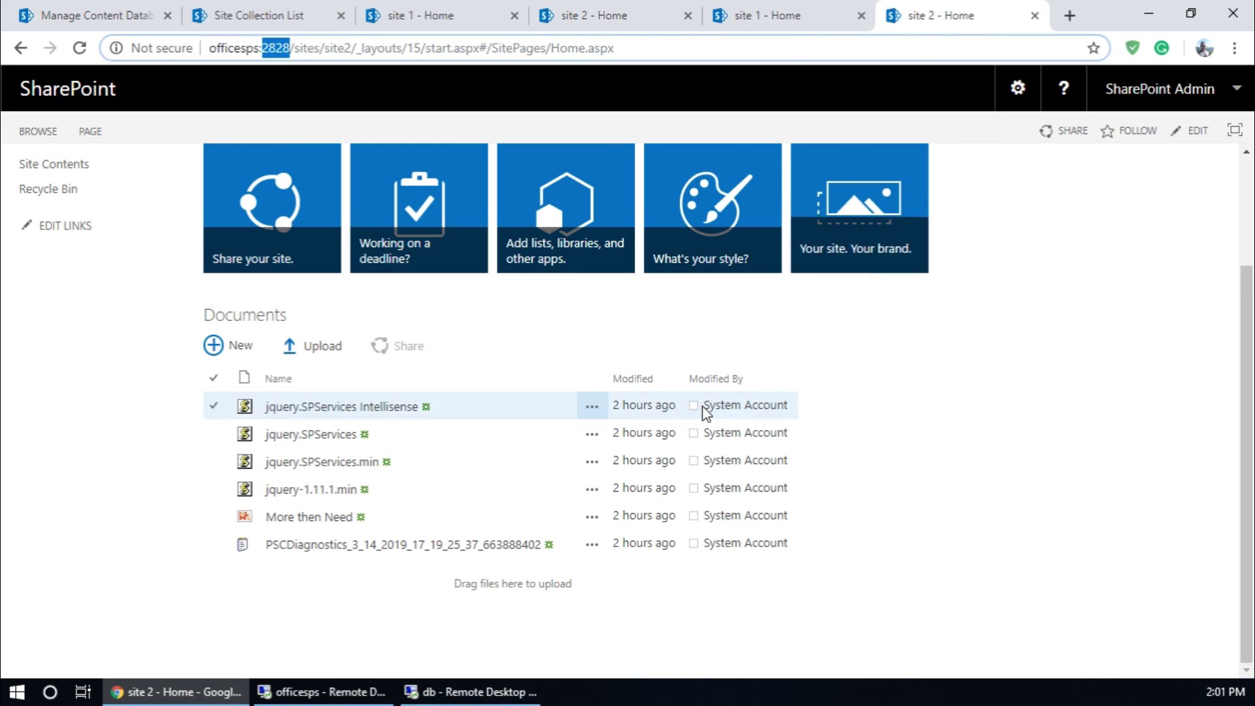